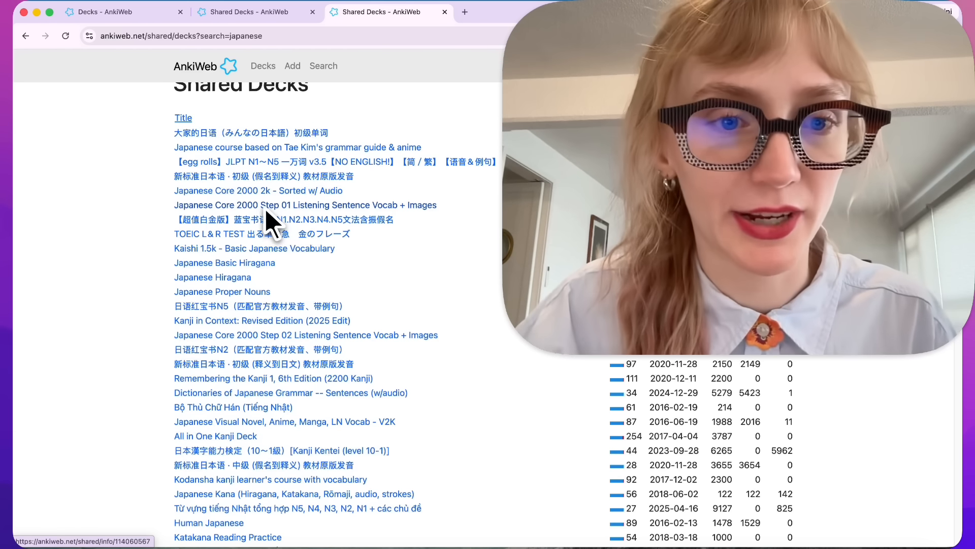
- Examine the sample notes of the shared deck "Japanese Core 2000 Step 01 Listening Sentence Vocab + Images" and return to the results
click(267, 209)
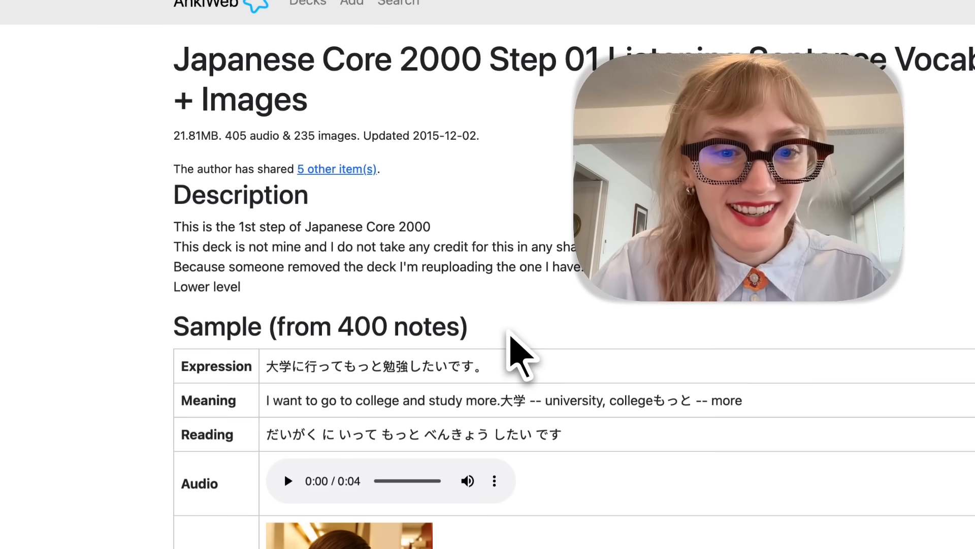
scroll(510, 333, down, 3)
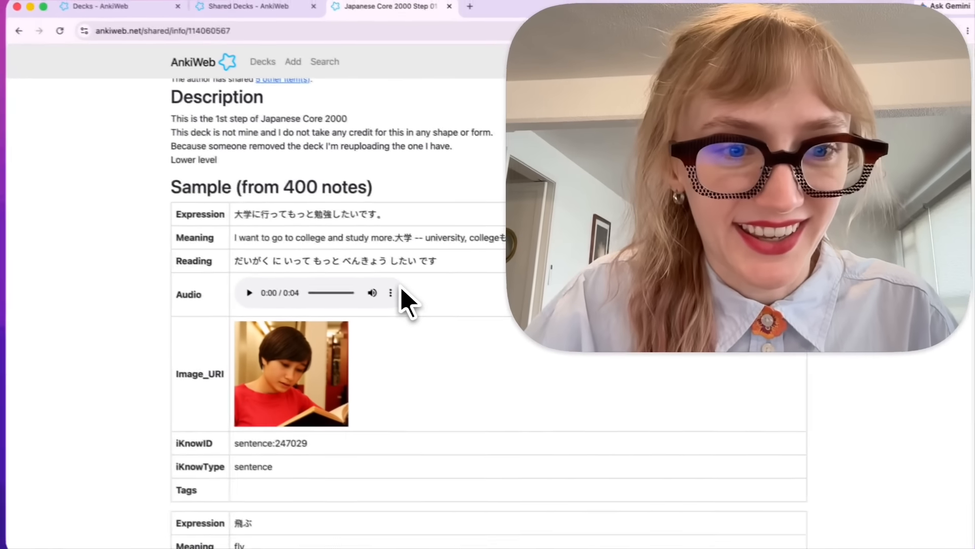
scroll(397, 285, down, 3)
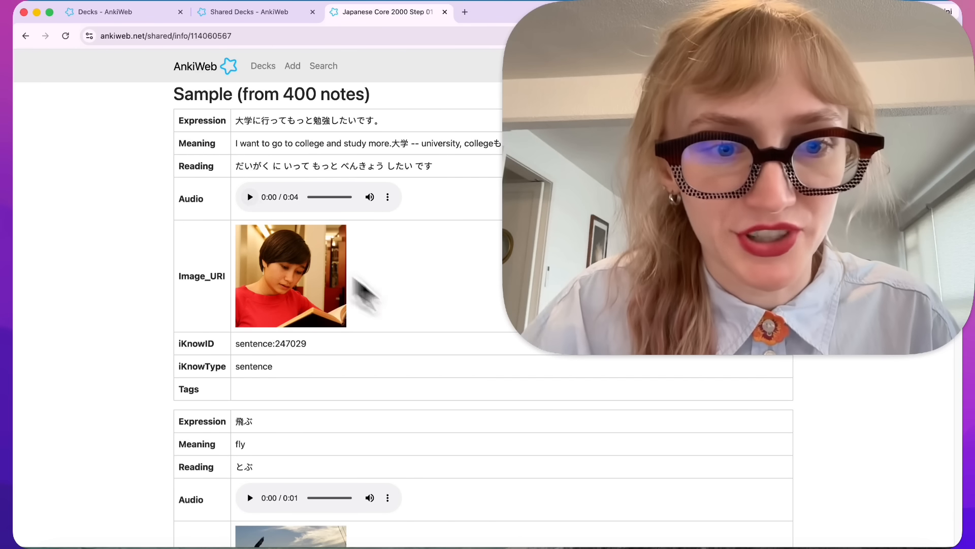
scroll(394, 300, down, 3)
scroll(389, 295, down, 4)
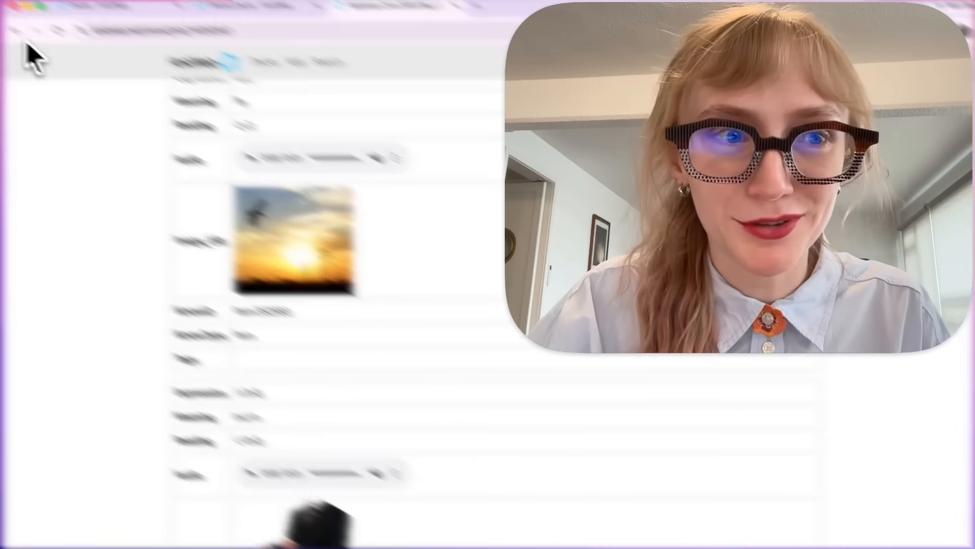
click(17, 32)
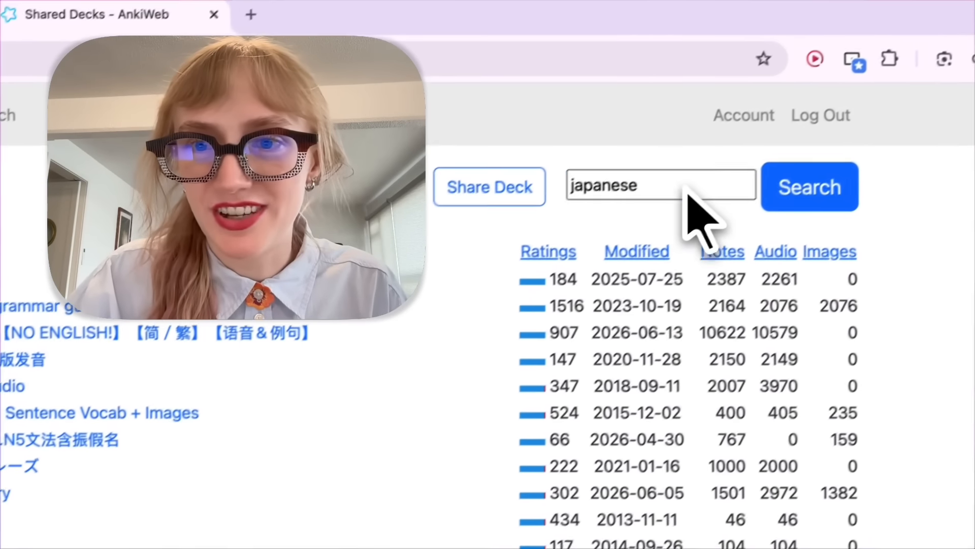
- Search the shared decks for "japanese most common"
click(680, 197)
text(co)
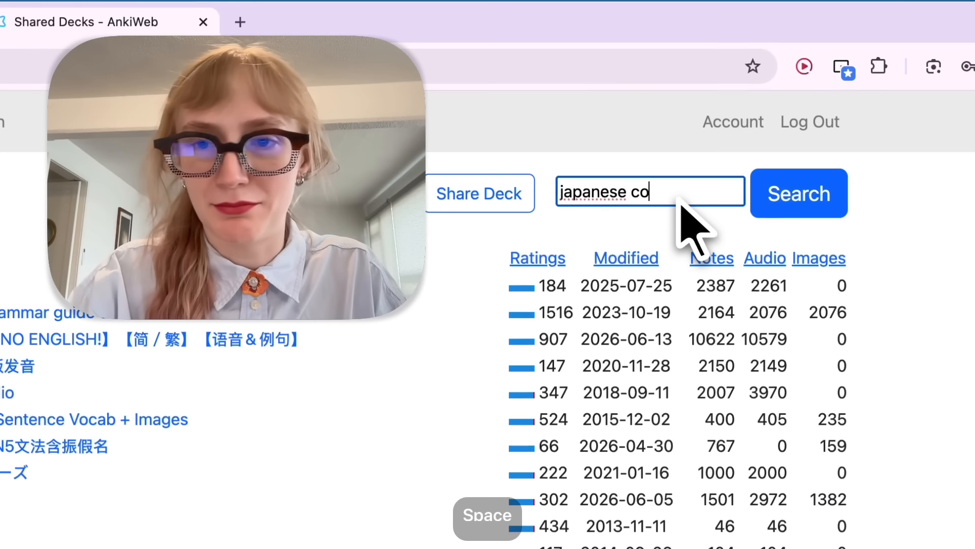
key(BackSpace)
key(BackSpace)
text(most common)
key(Return)
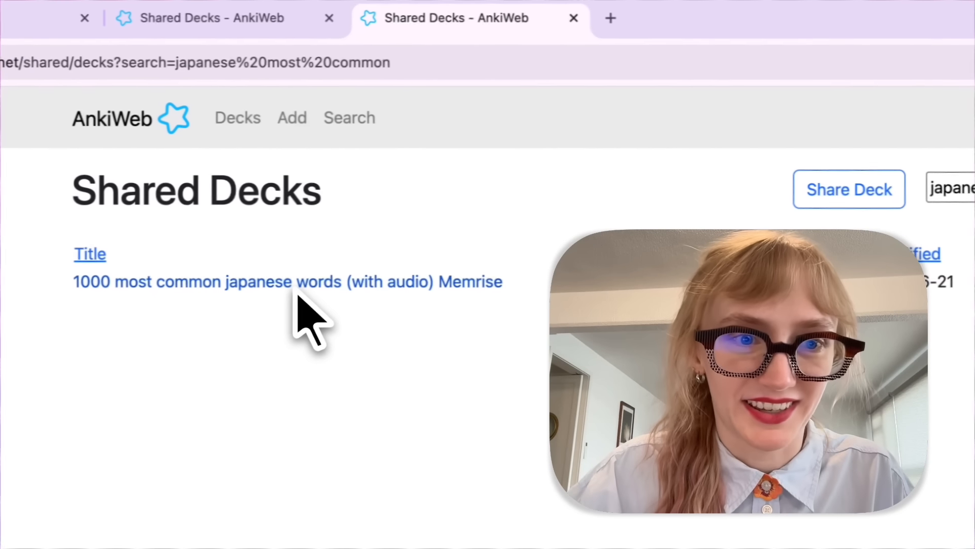
- Open the shared deck "1000 most common japanese words (with audio) Memrise" and examine its description and sample note
click(239, 283)
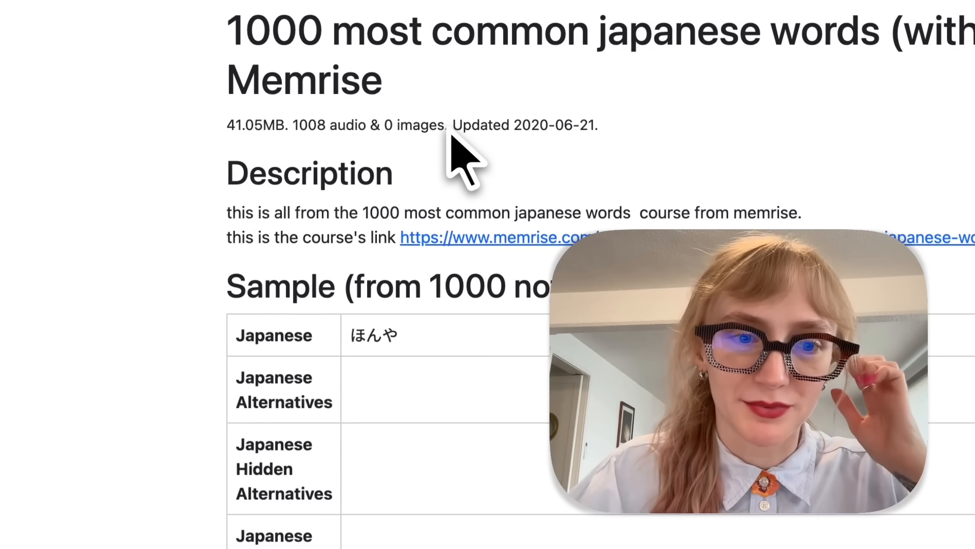
scroll(518, 437, down, 10)
scroll(500, 326, up, 10)
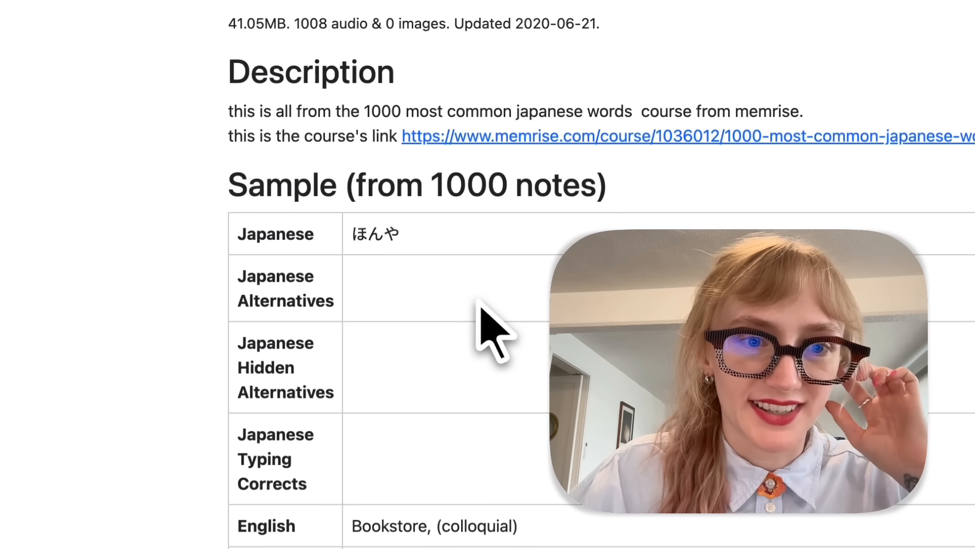
scroll(399, 255, down, 5)
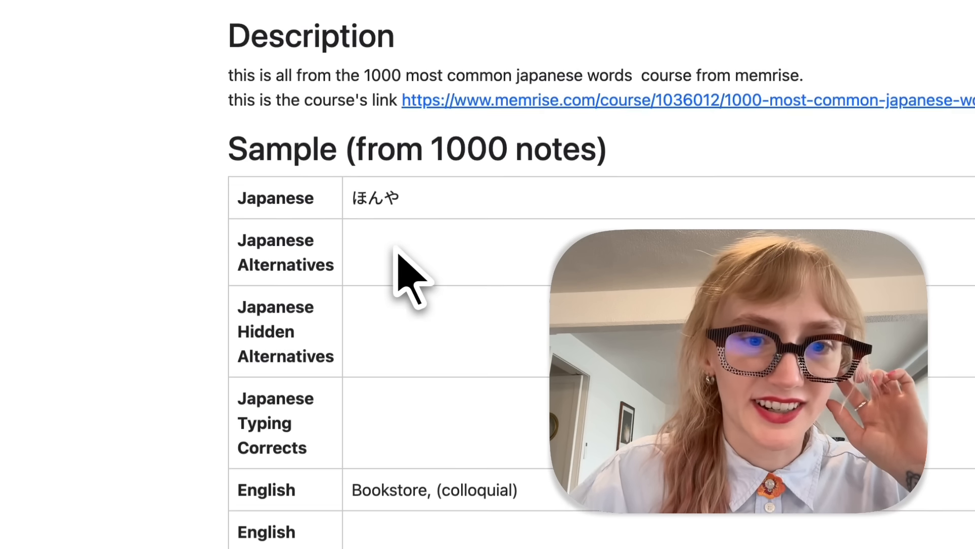
scroll(409, 334, down, 5)
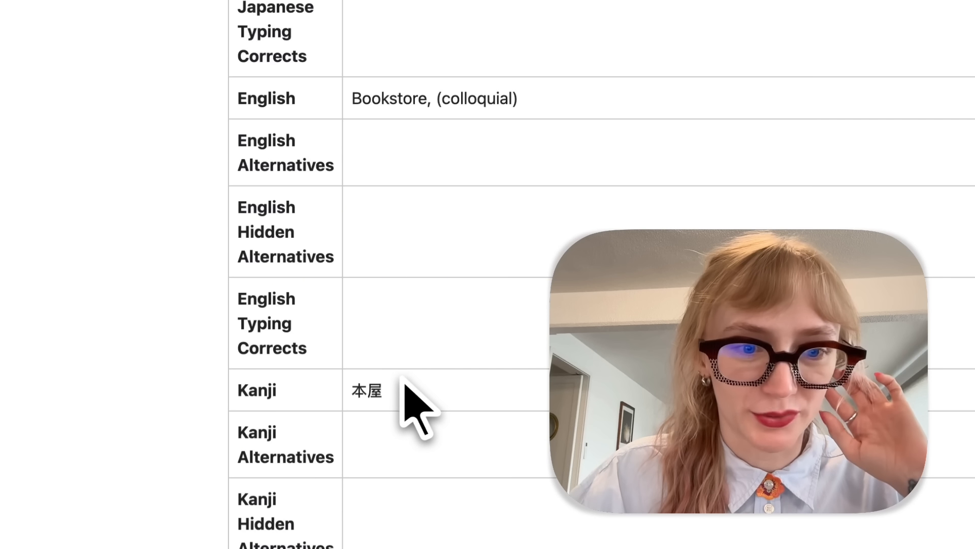
scroll(407, 391, down, 5)
click(389, 446)
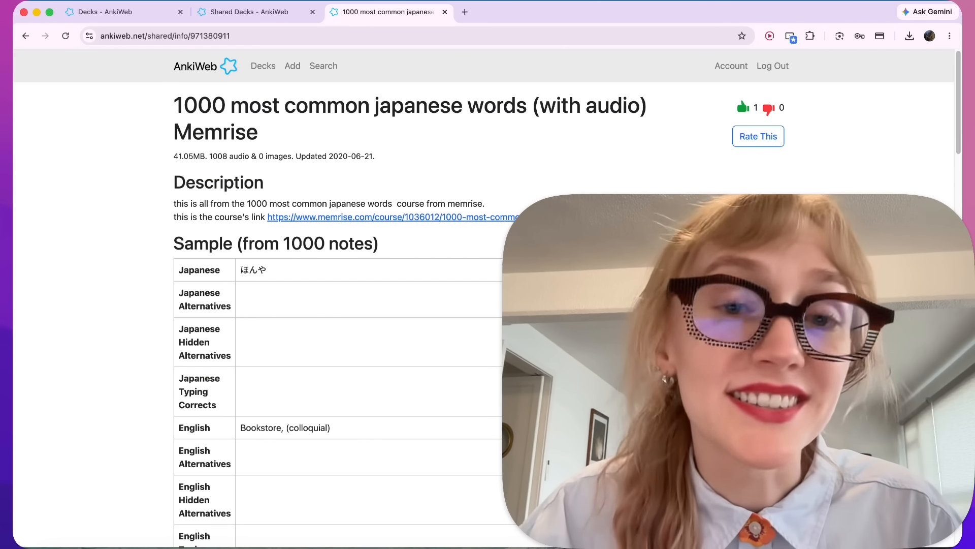
- Download the "1000 most common japanese words (with audio) Memrise" deck and save it to the Downloads folder
scroll(217, 369, down, 20)
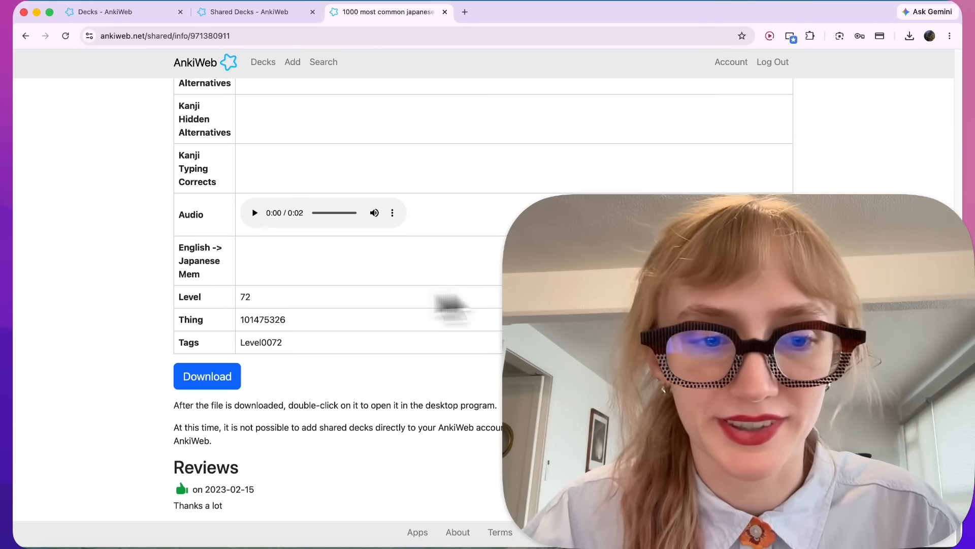
click(218, 370)
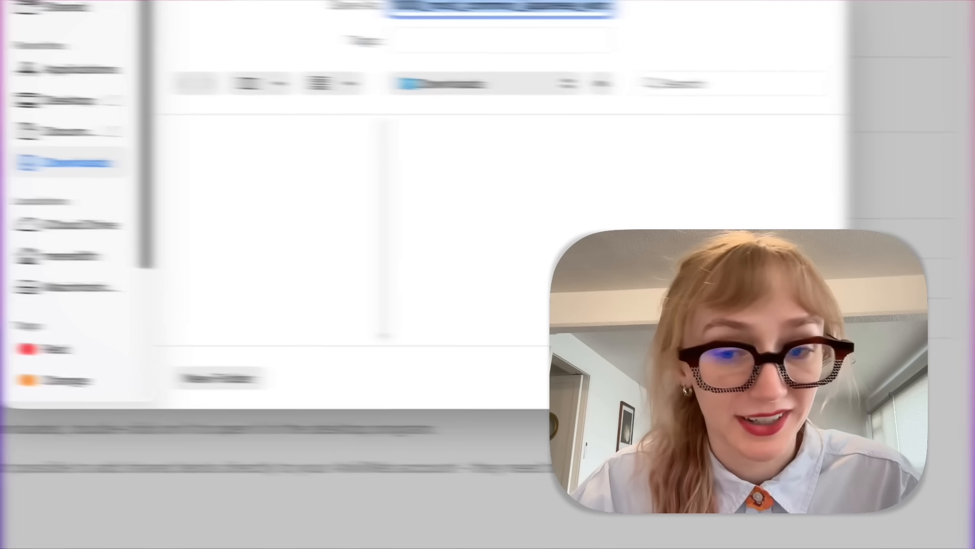
key(Return)
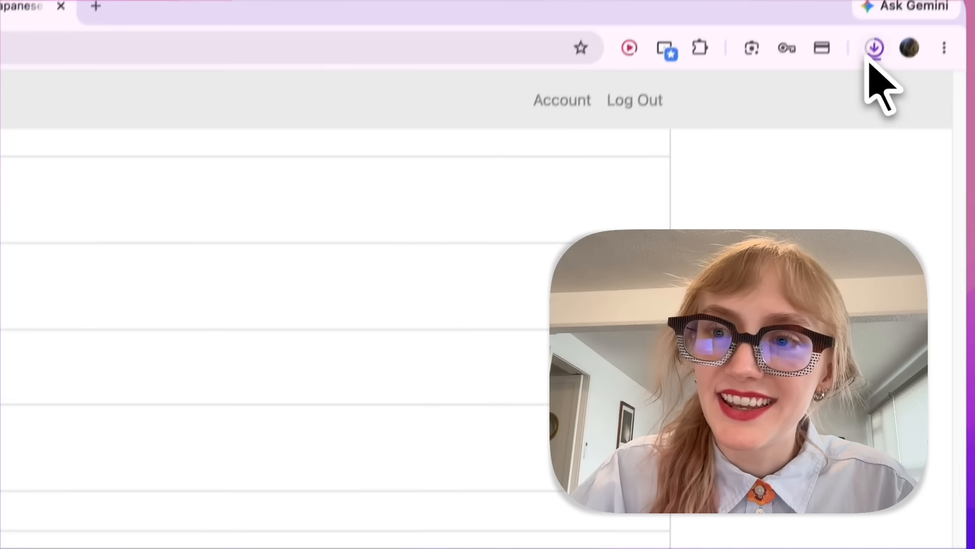
- Open the downloaded .apkg file in Anki, import it without learning progress or deck presets, and close the import report
click(873, 50)
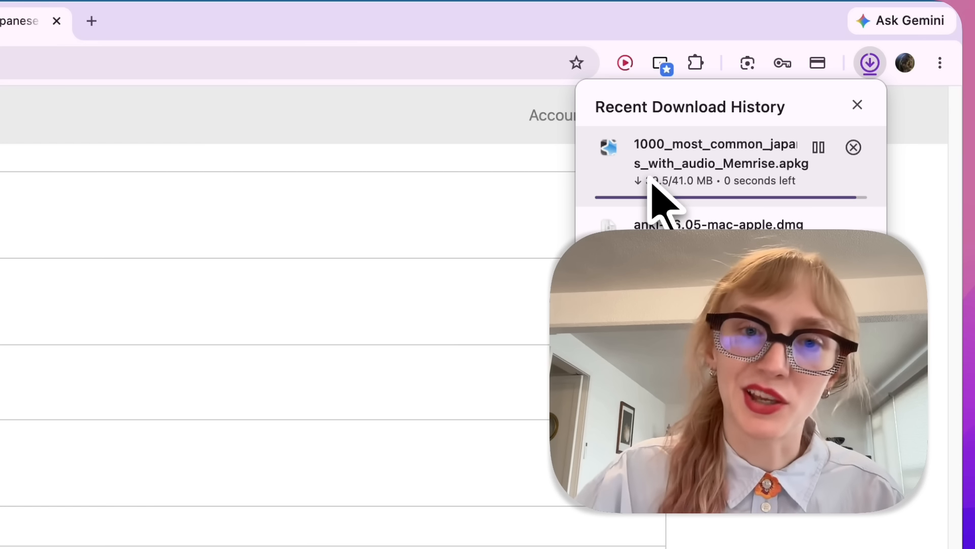
click(702, 166)
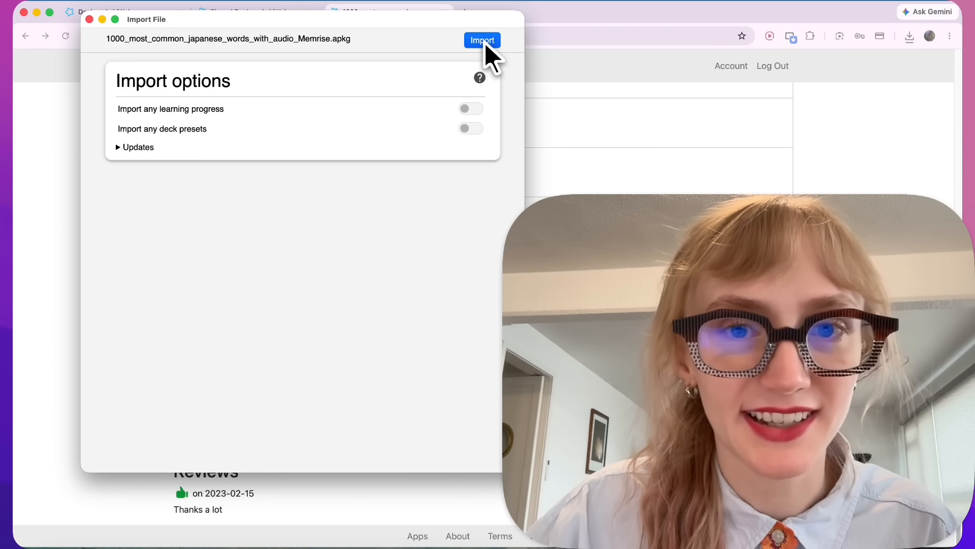
click(484, 41)
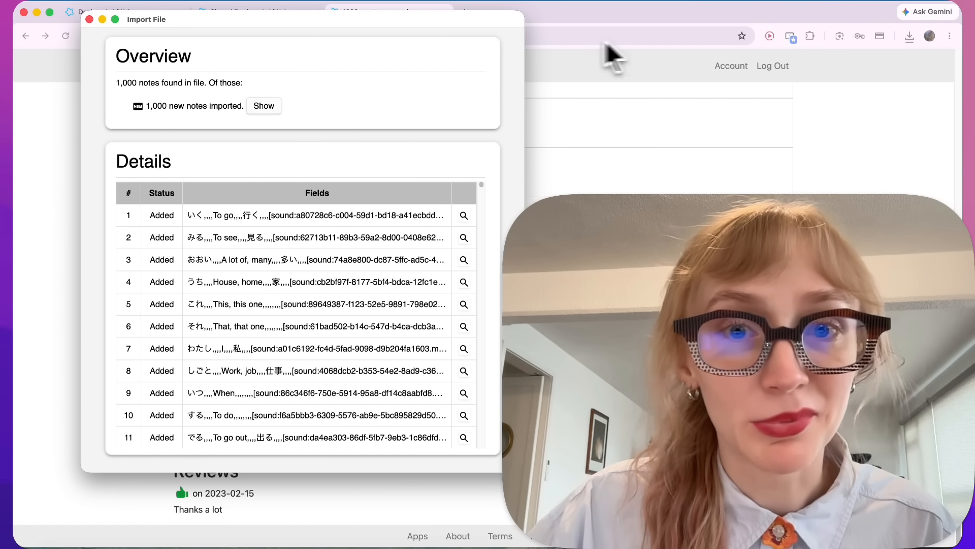
click(89, 20)
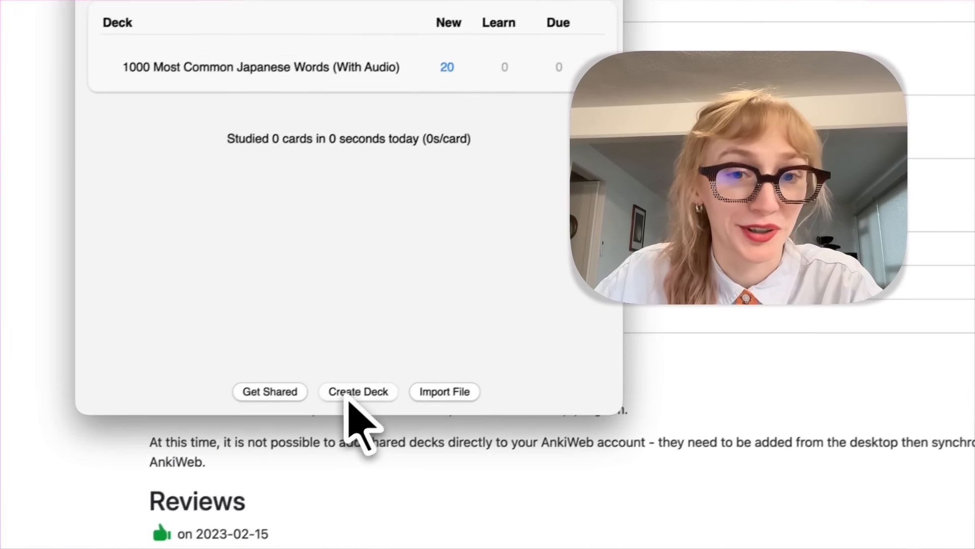
- Create a new deck named "Spanish Words"
click(307, 400)
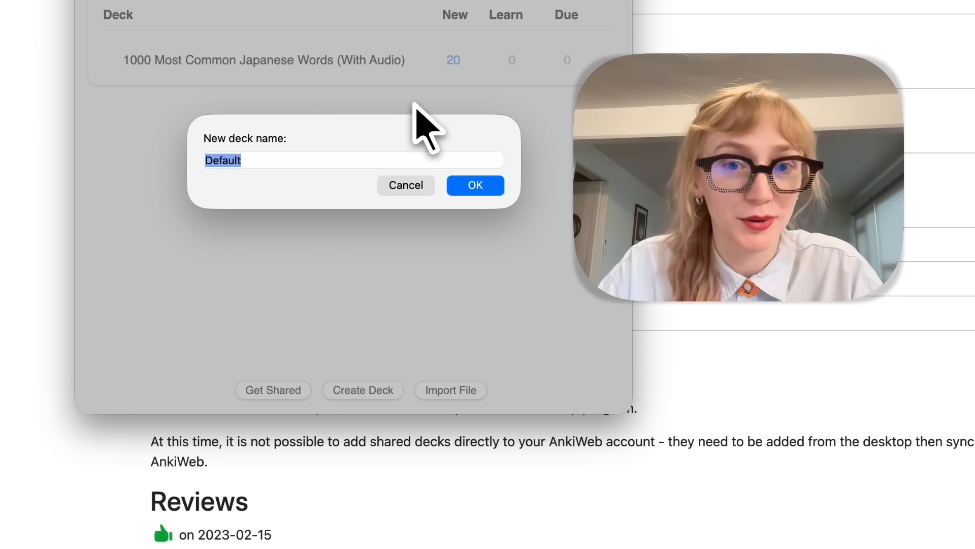
text(Spanish Words)
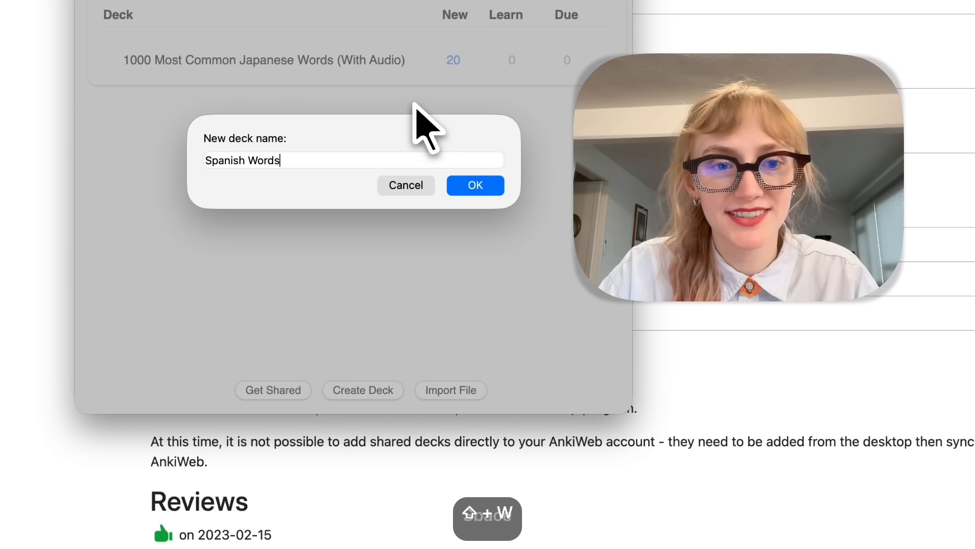
key(Return)
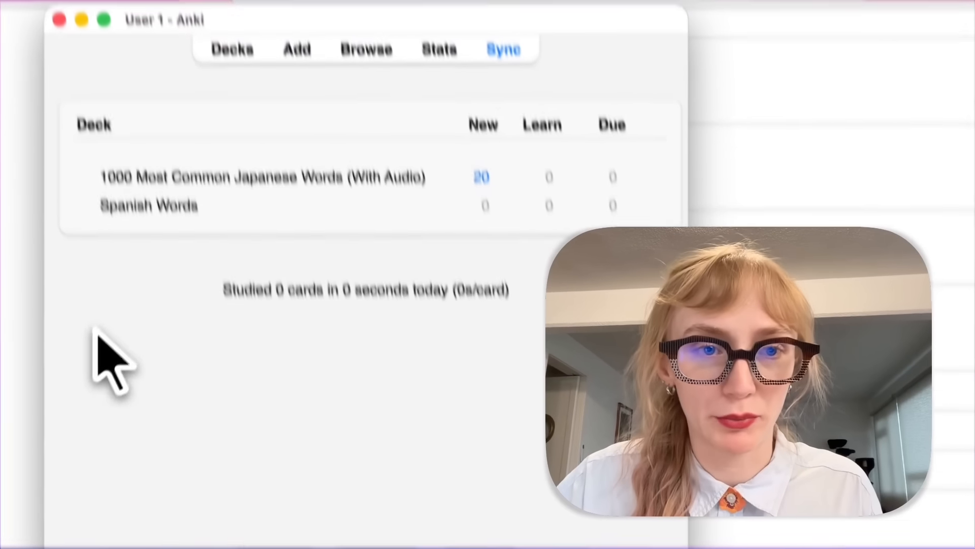
- Start adding a Basic card and choose "Spanish Words" as its deck
click(297, 43)
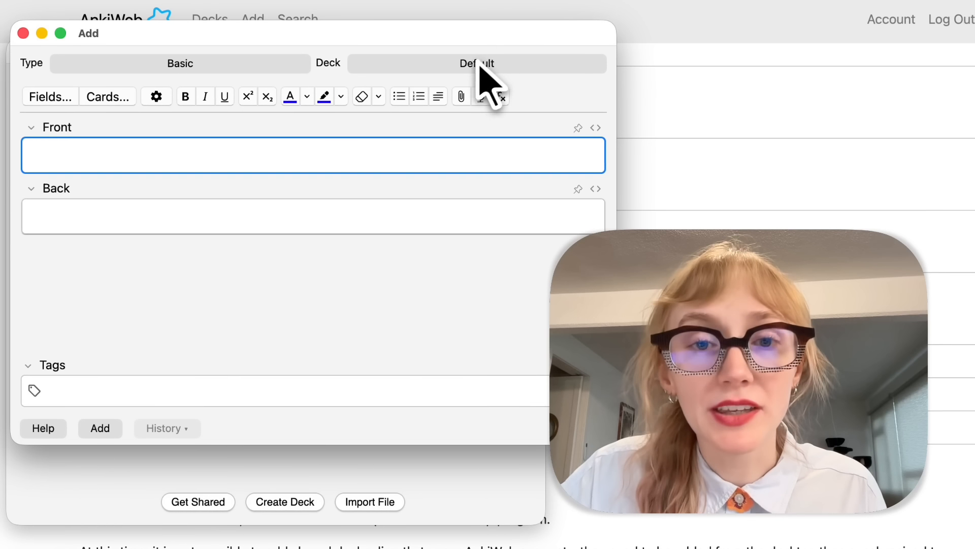
click(585, 67)
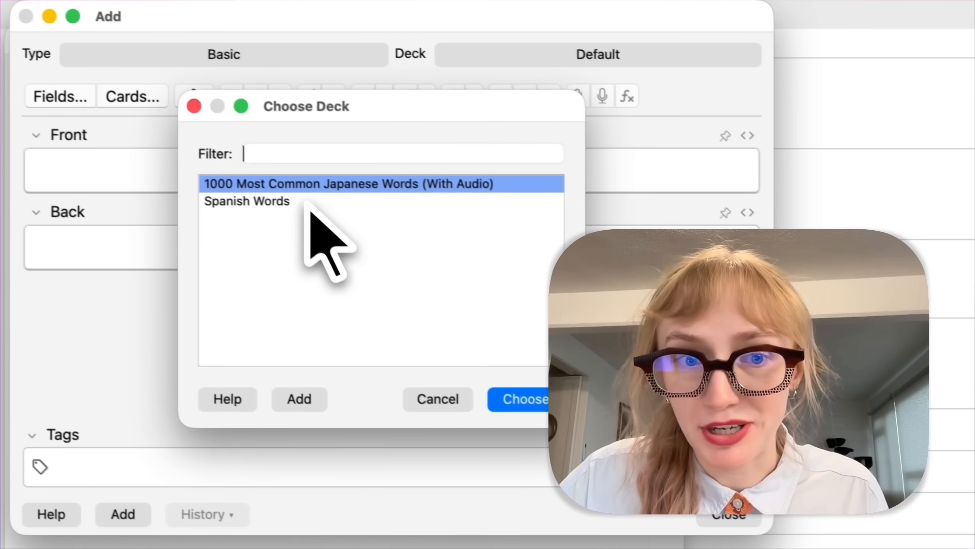
click(247, 181)
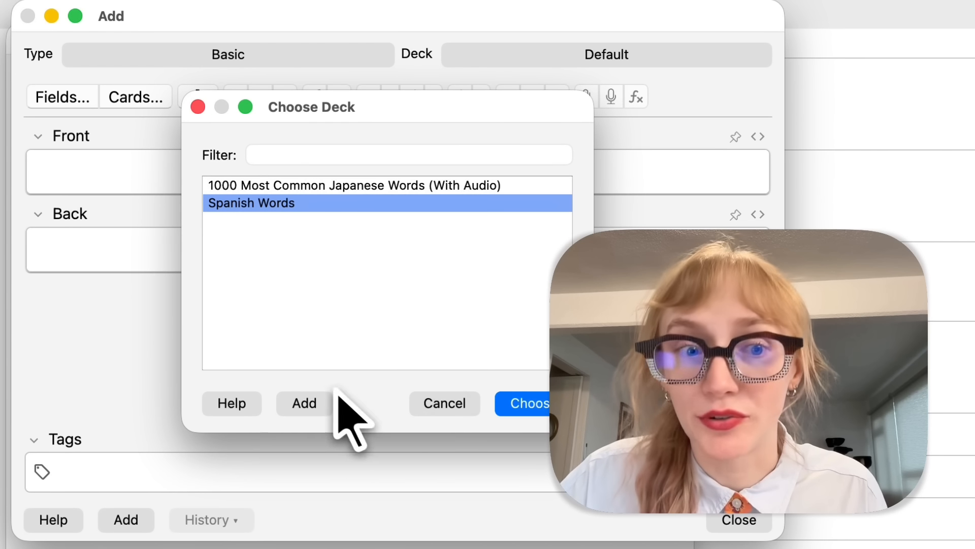
click(529, 403)
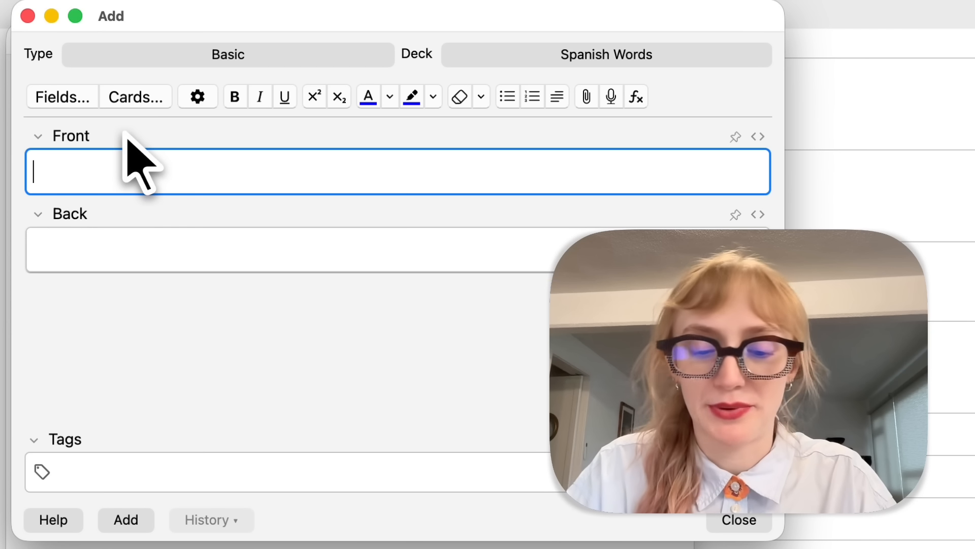
- Add a card with "hello" on the front and "hola" on the back
key(Tab)
text(ho)
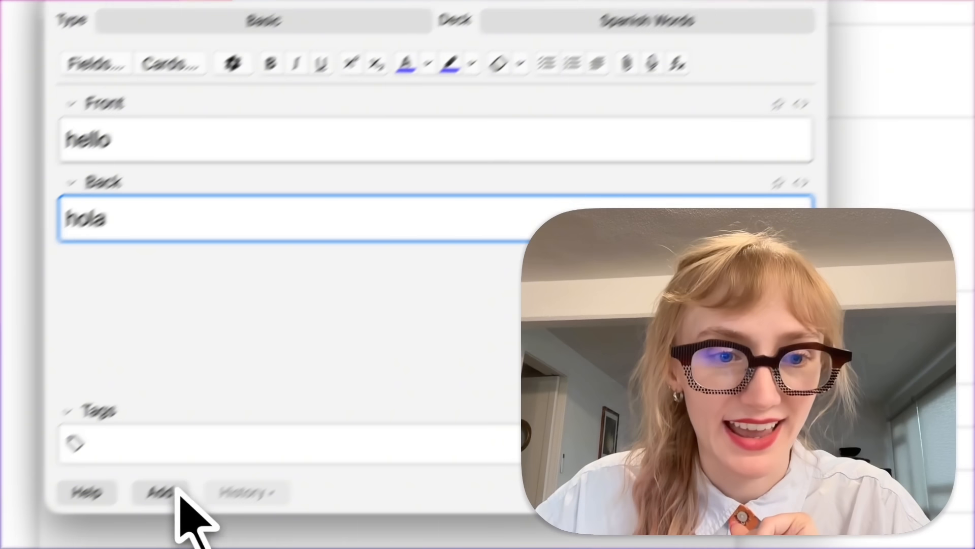
click(151, 506)
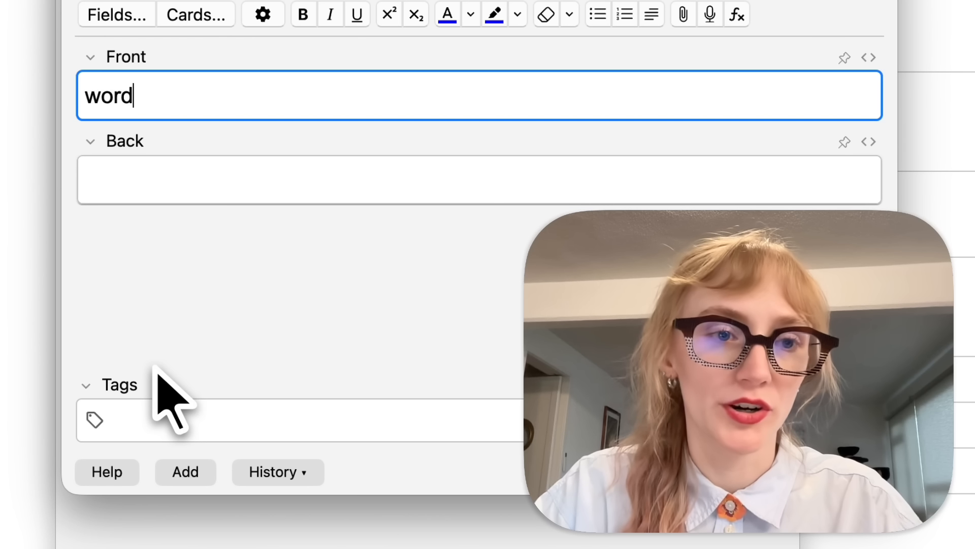
- Fill in a card with "word" on the front and "palabra" on the back, and make the front word bold, italic and subscript
key(Tab)
text(palabra)
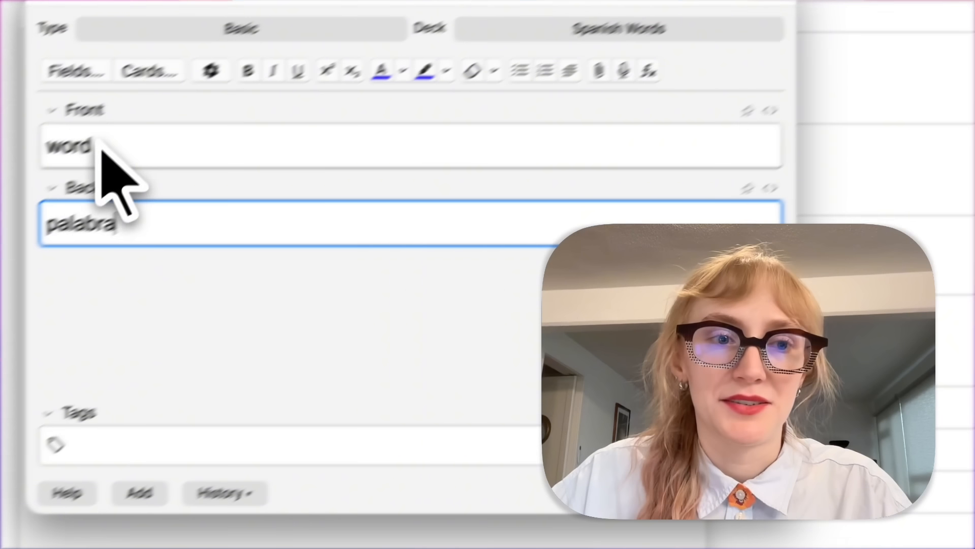
double_click(88, 84)
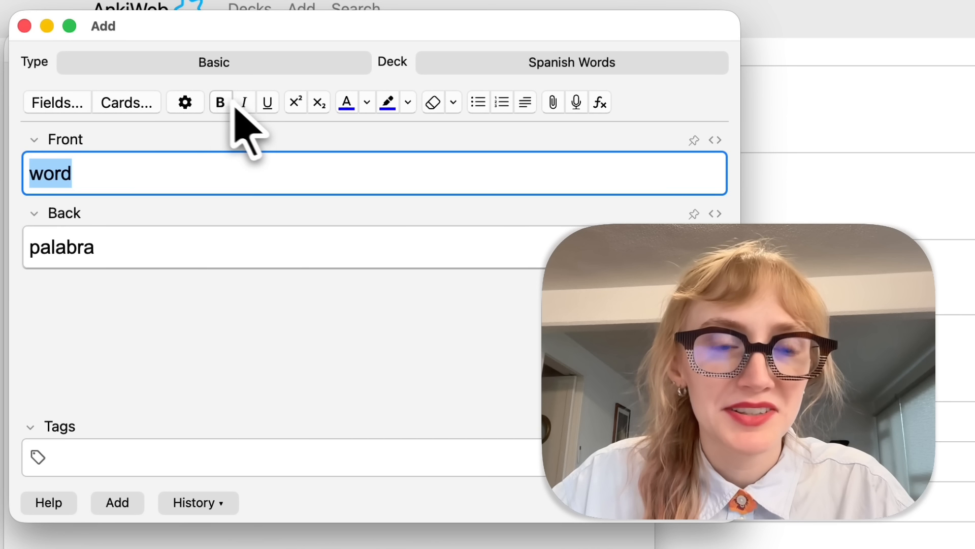
click(221, 103)
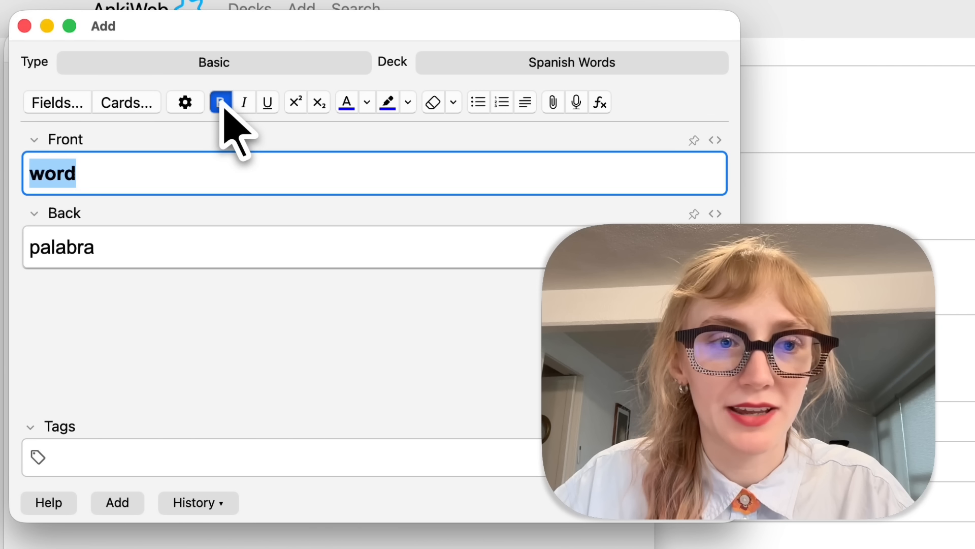
click(244, 103)
click(321, 103)
key(super+z)
key(super+z)
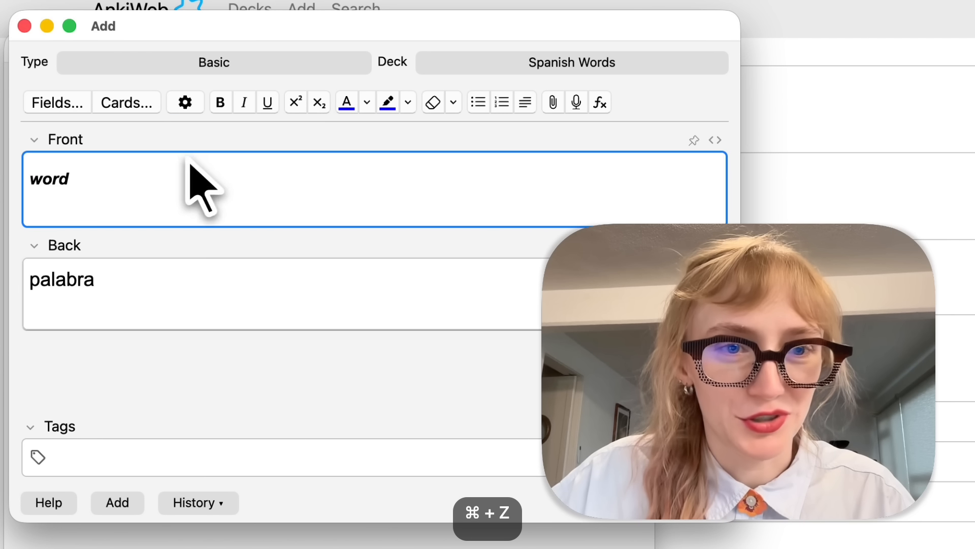
key(BackSpace)
- Open the file picker for attaching media below "palabra" on the card's back, and dismiss it
click(133, 287)
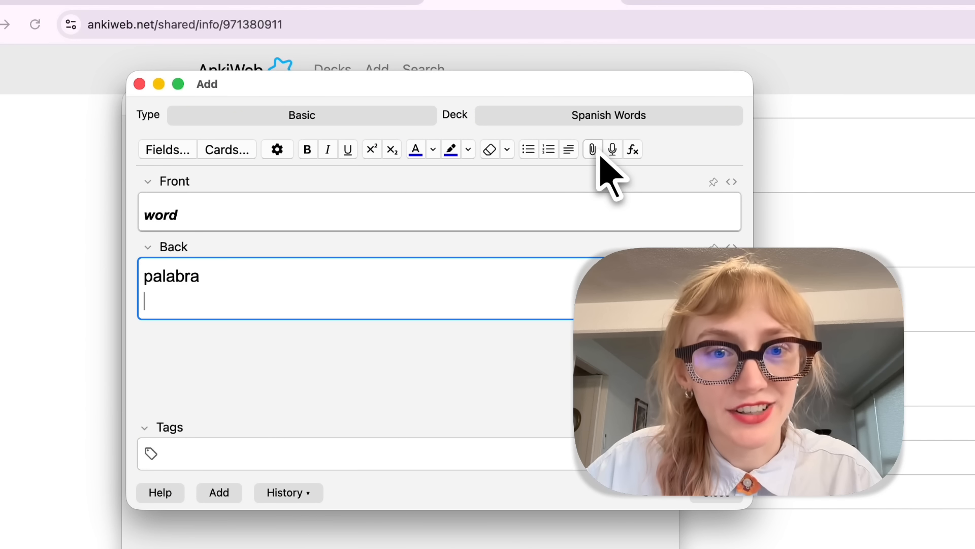
click(593, 150)
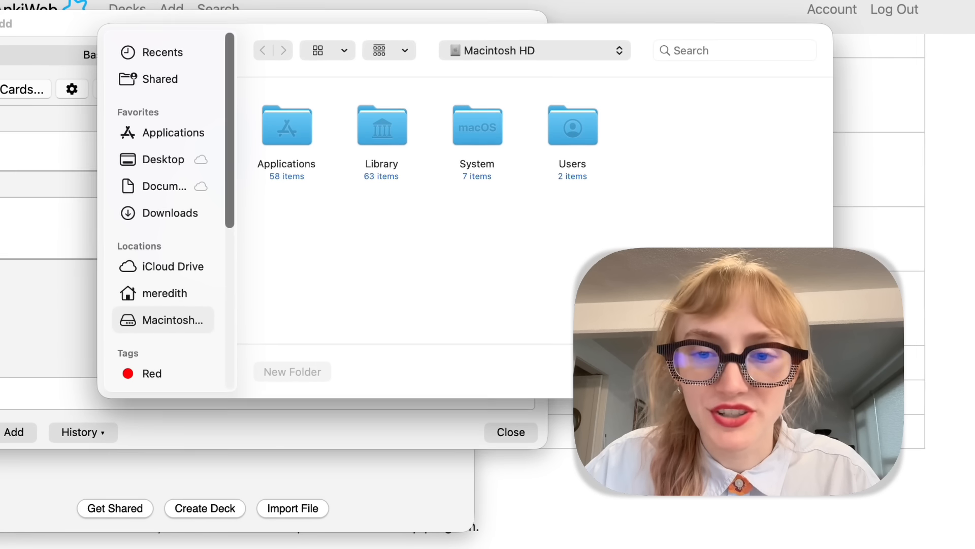
click(756, 379)
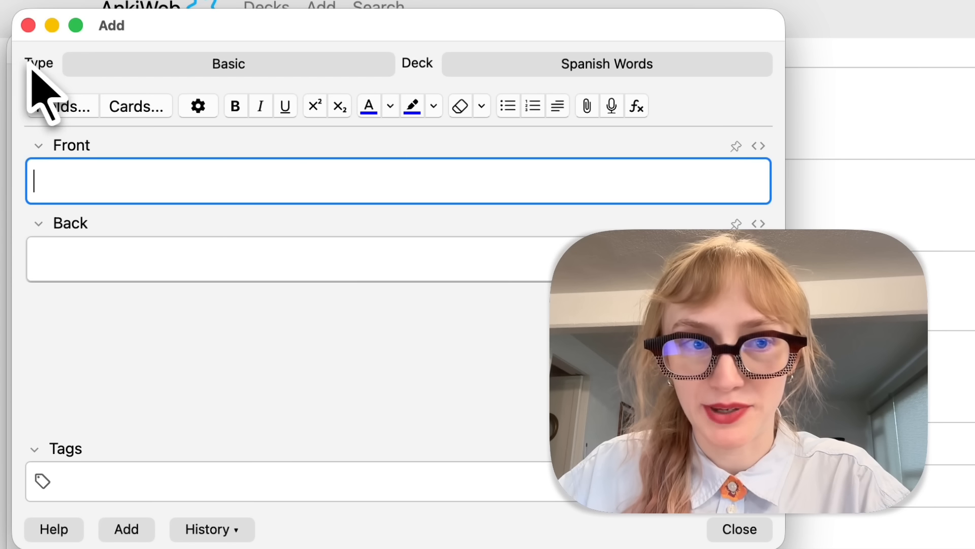
- Look through the available note types for the new card, including the Basic variants, Cloze and the Memrise types
click(232, 71)
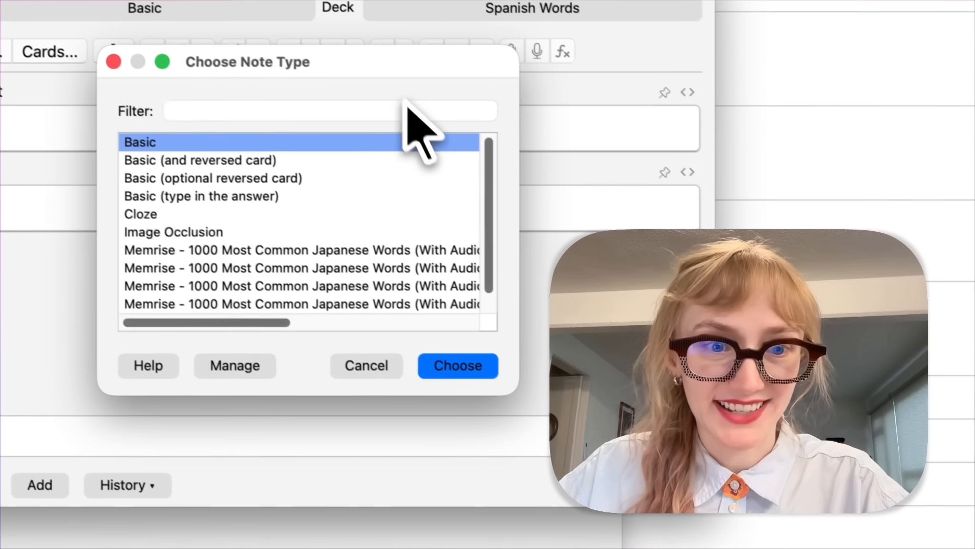
drag(487, 209, 481, 152)
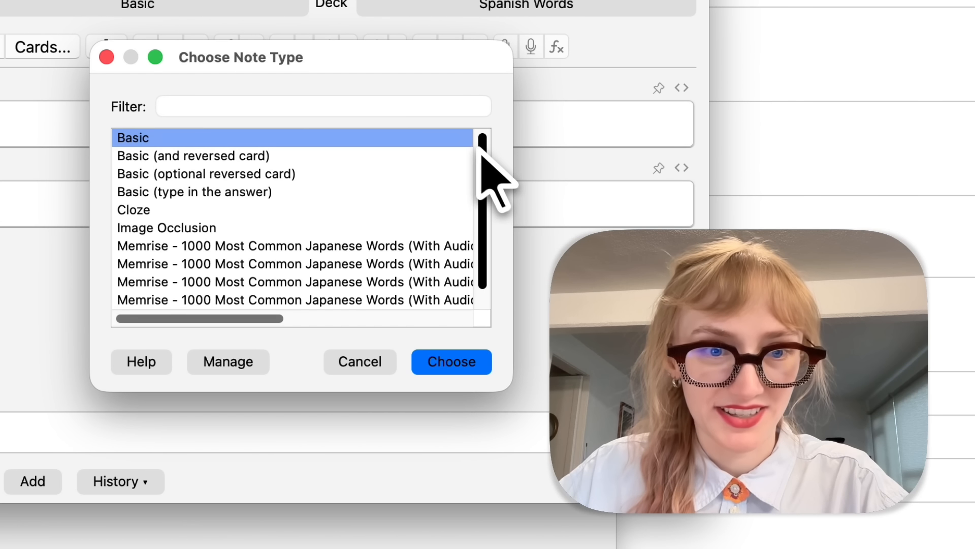
scroll(279, 243, down, 1)
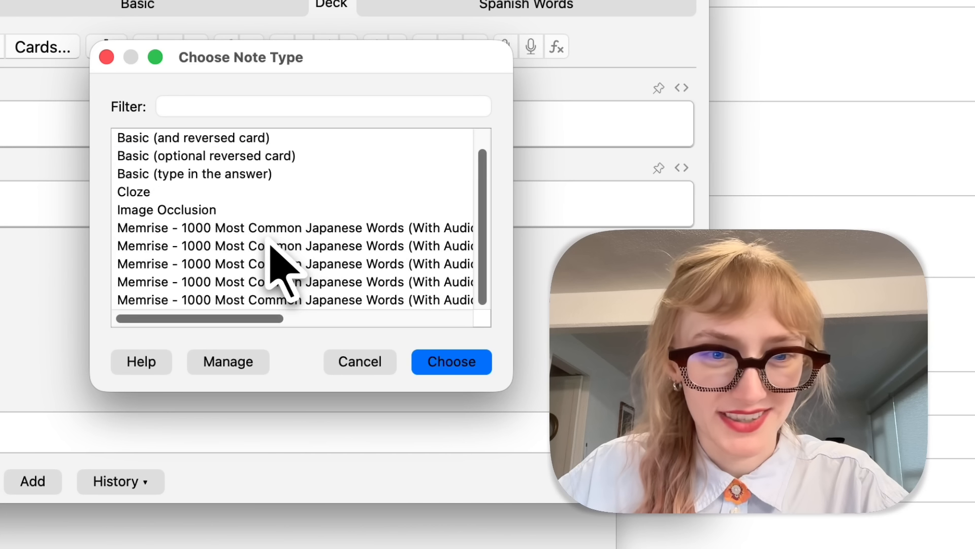
click(249, 227)
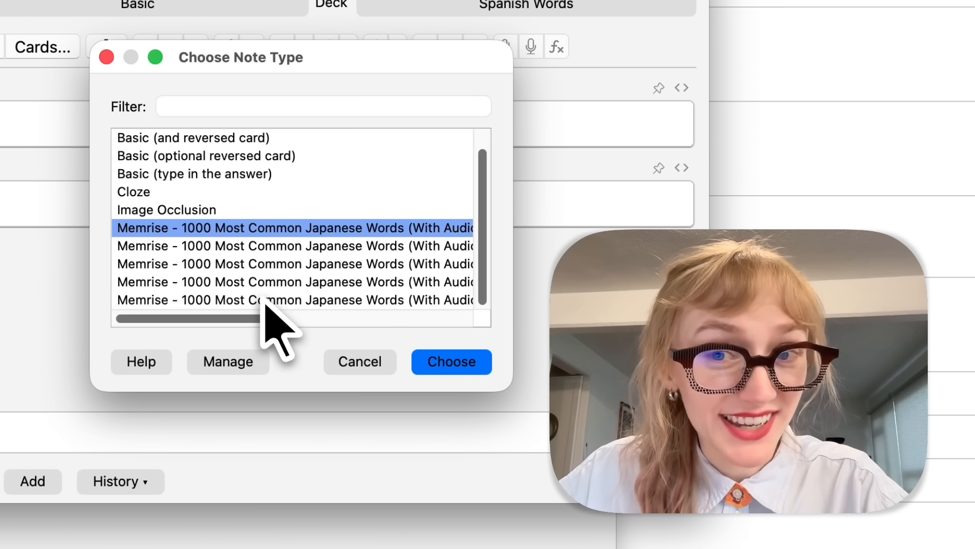
scroll(239, 232, up, 1)
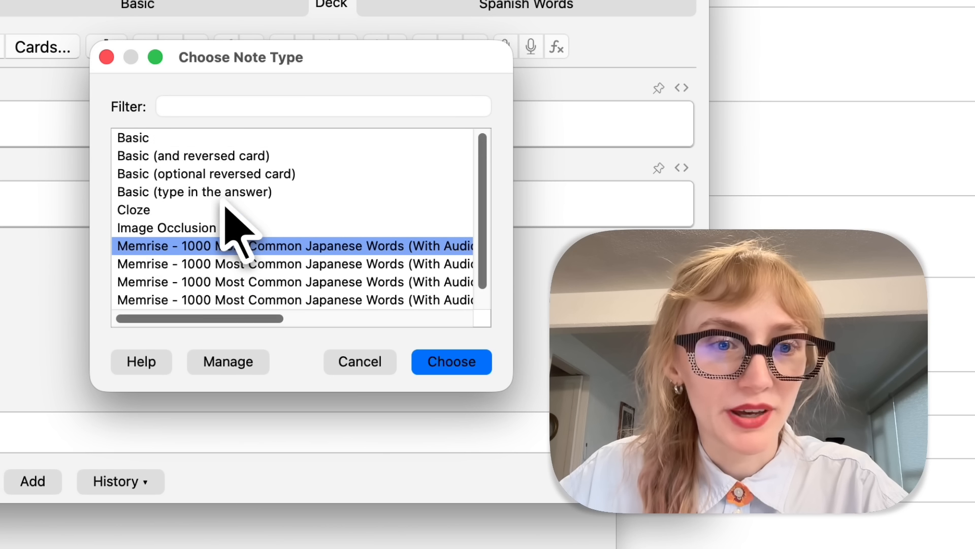
click(167, 143)
click(210, 159)
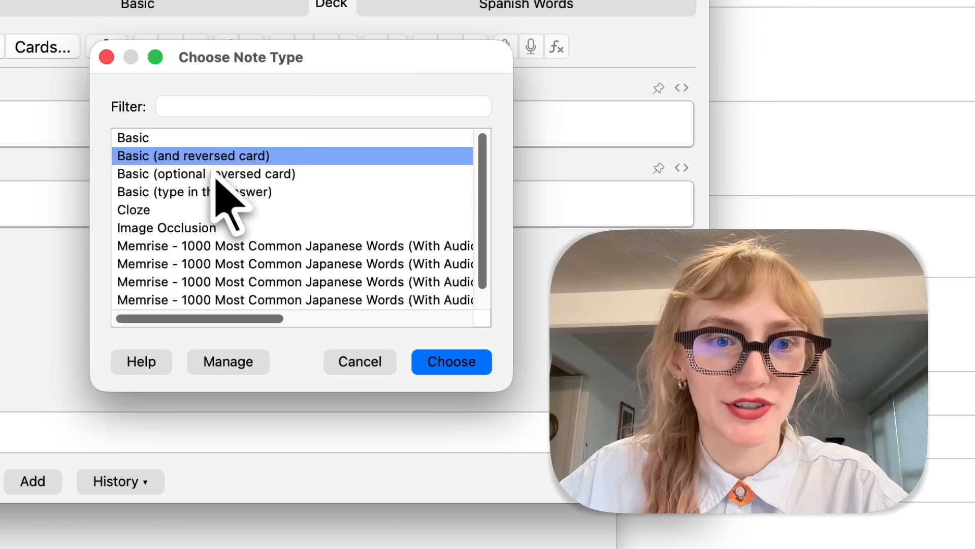
click(250, 177)
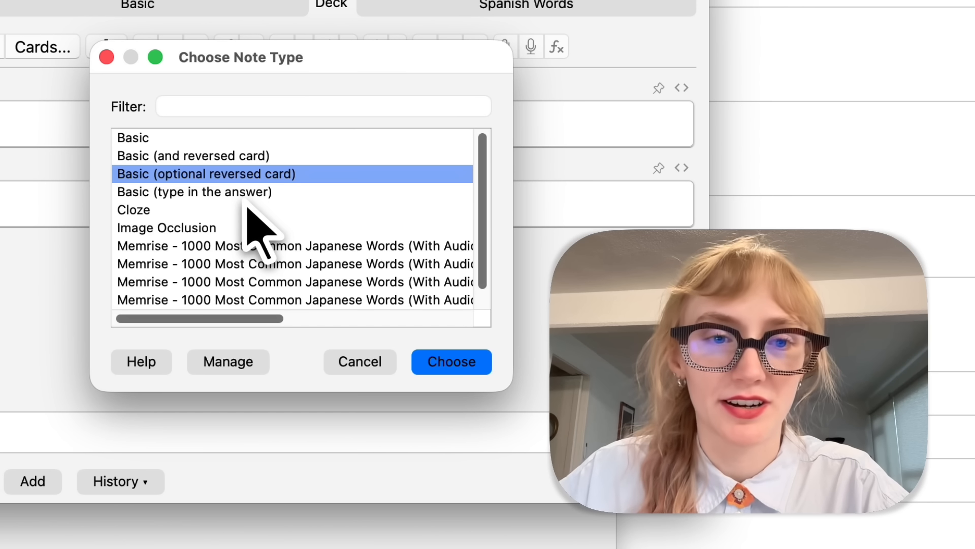
click(239, 196)
click(187, 227)
click(179, 210)
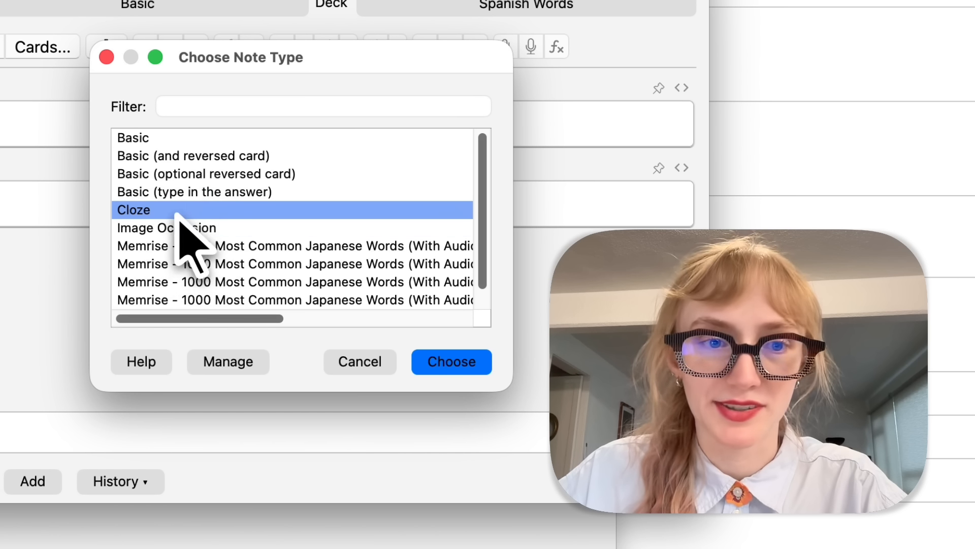
click(159, 140)
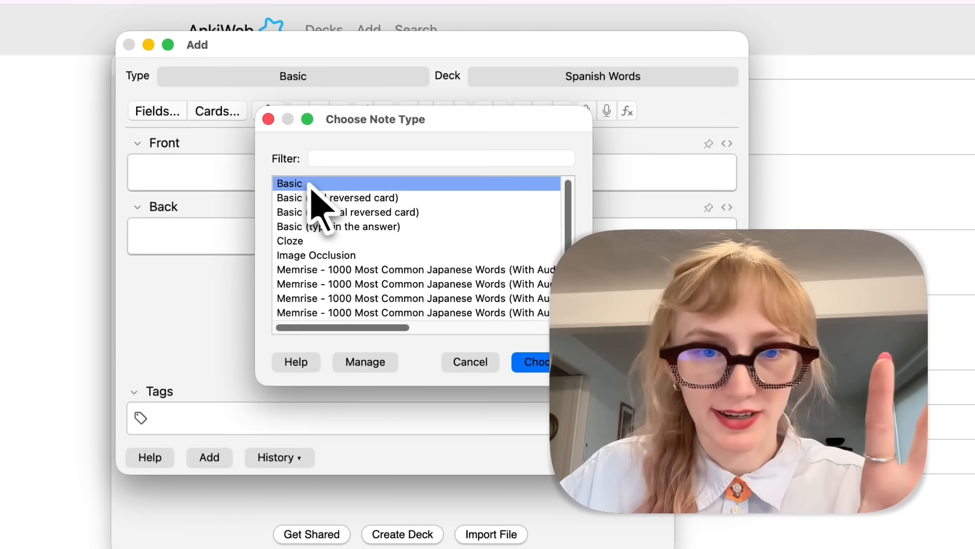
- Choose the Basic (and reversed card) note type, add a card with "food" on the front and "comida" on the back, and close the Add window
click(283, 184)
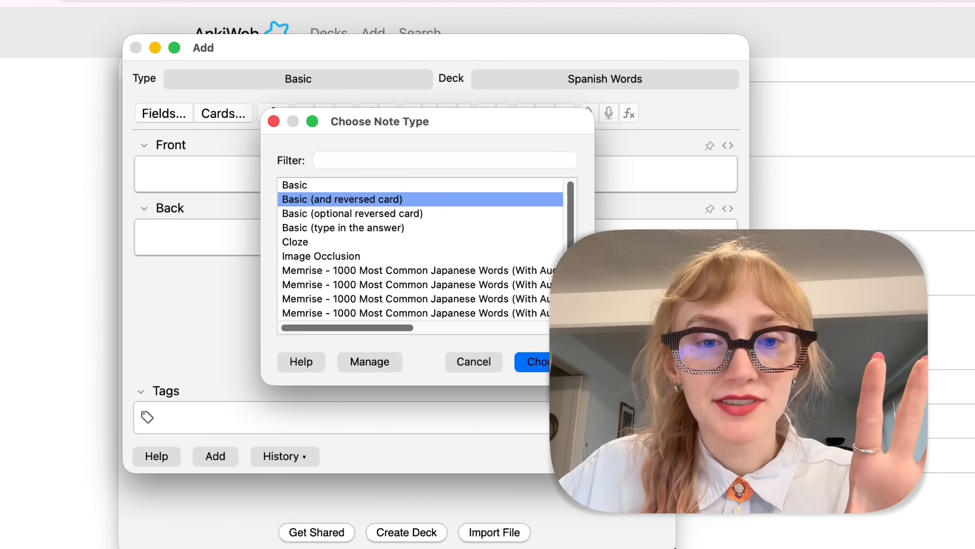
click(524, 359)
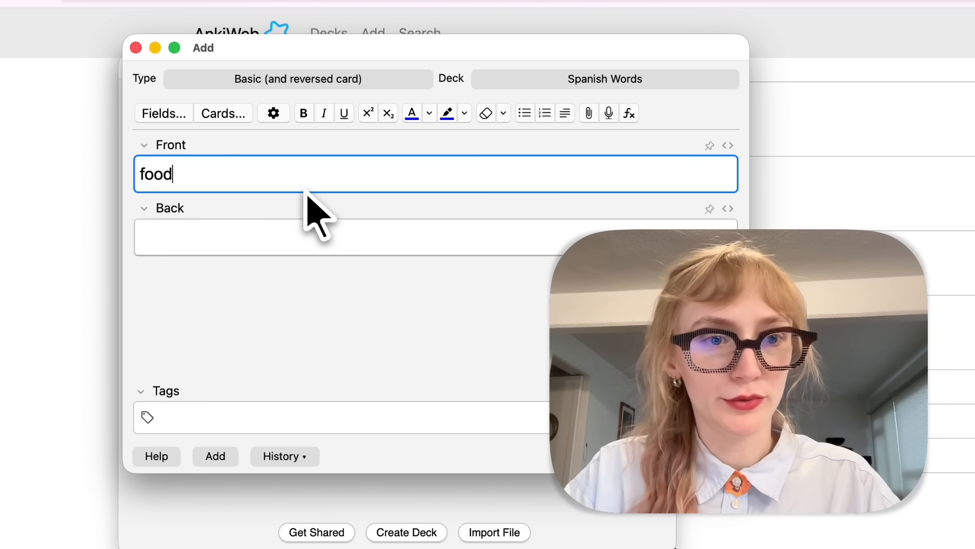
key(Tab)
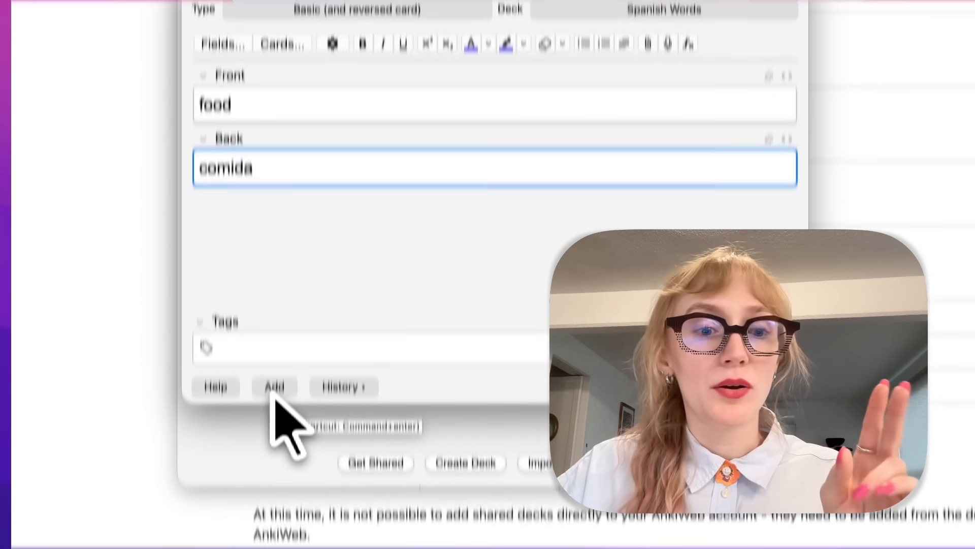
click(274, 308)
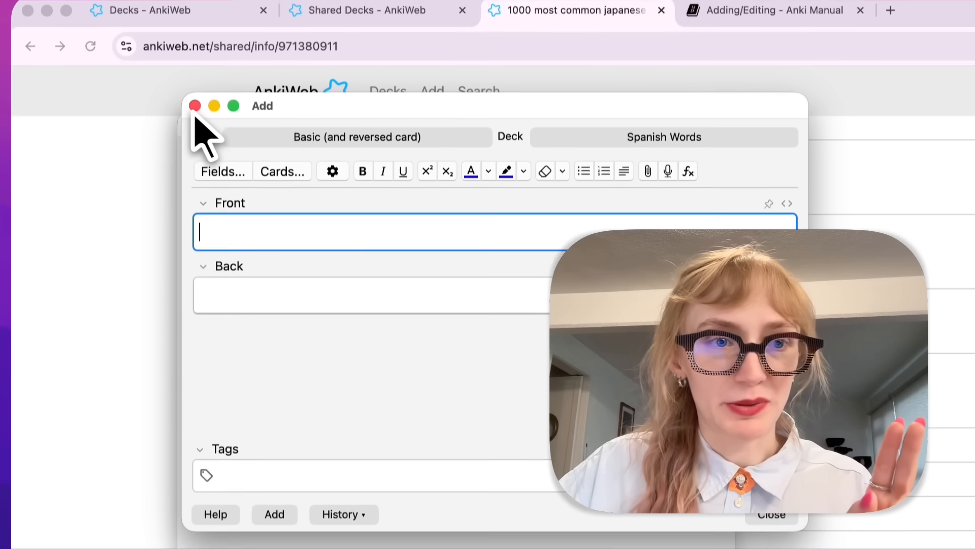
click(194, 105)
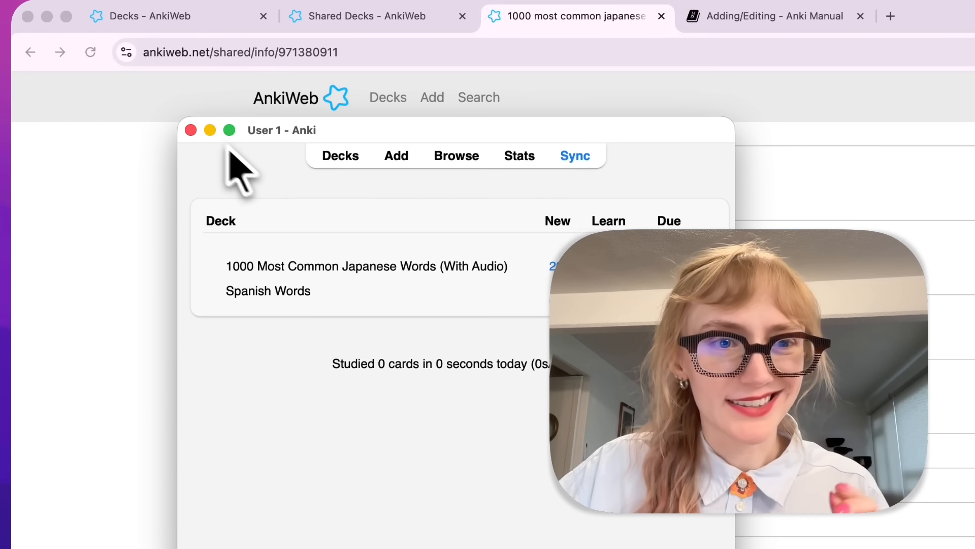
- Open the card browser and list the cards of the Spanish Words deck
click(476, 159)
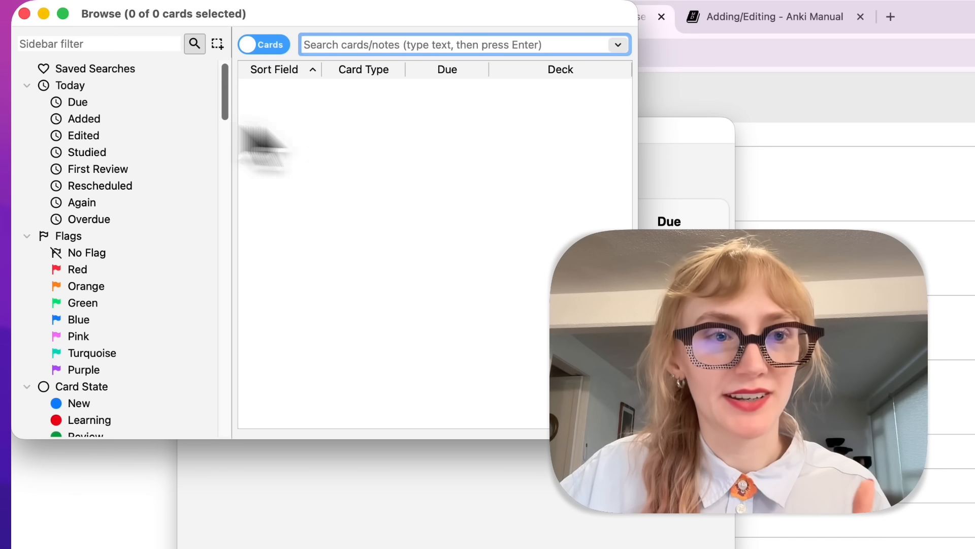
scroll(116, 254, down, 1)
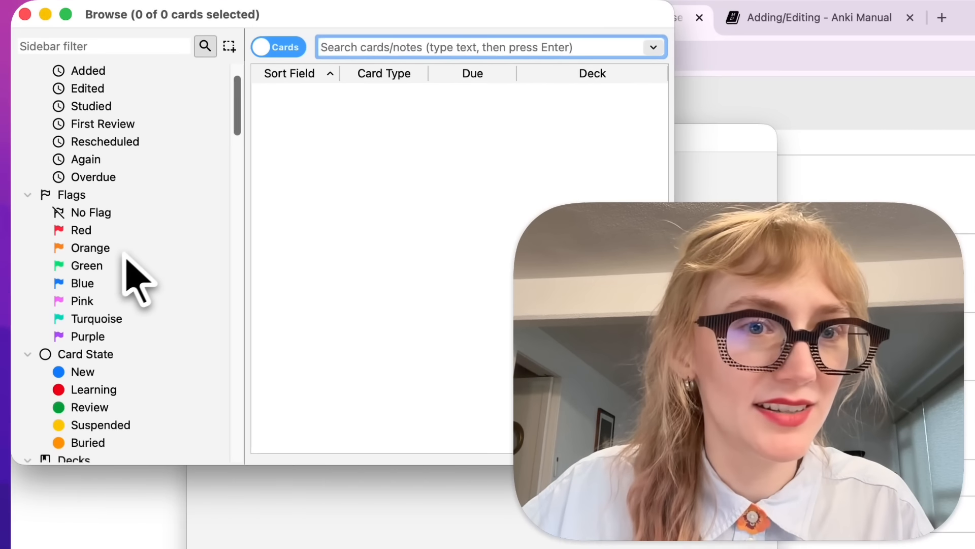
scroll(102, 168, up, 1)
scroll(104, 147, down, 5)
scroll(111, 142, down, 5)
scroll(120, 178, up, 4)
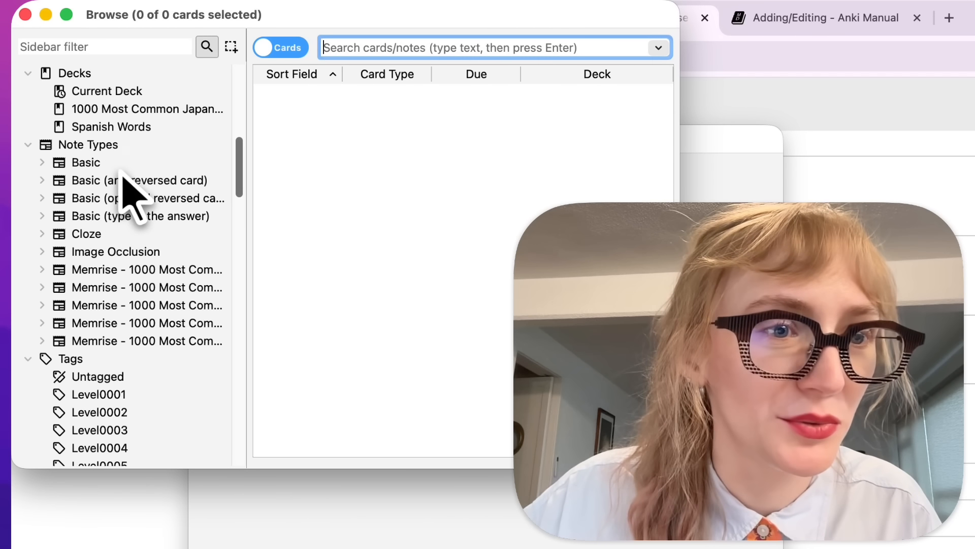
scroll(127, 203, up, 1)
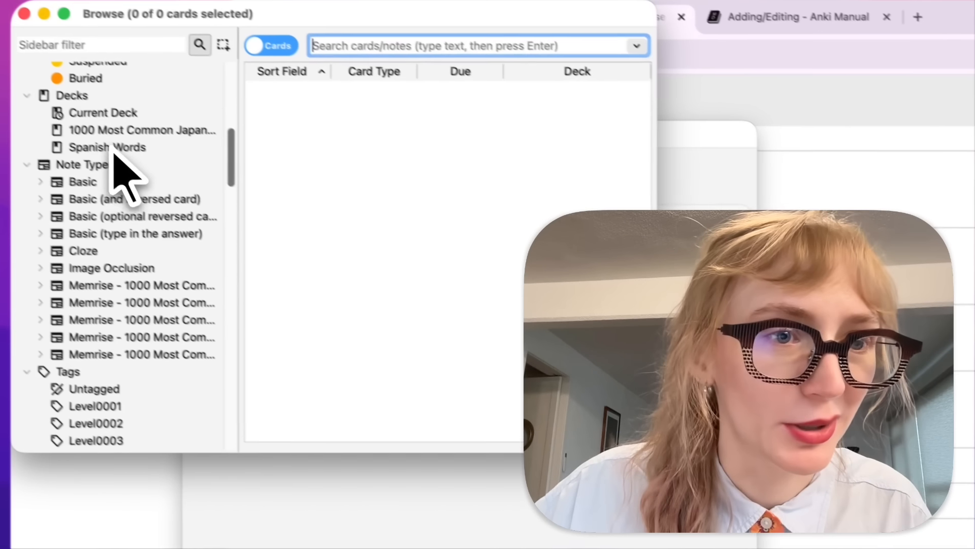
click(109, 147)
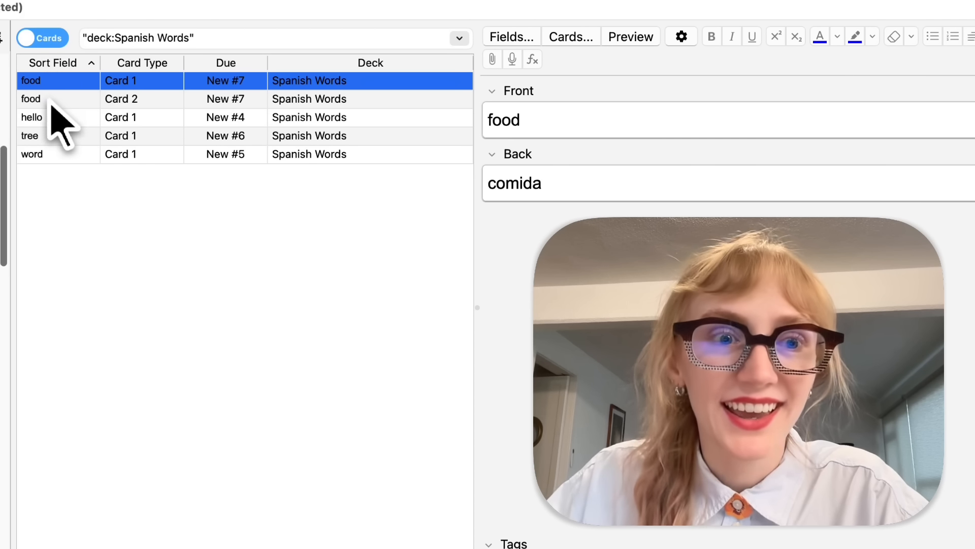
- Examine the fronts and backs of the hello, tree, word and food cards
click(53, 120)
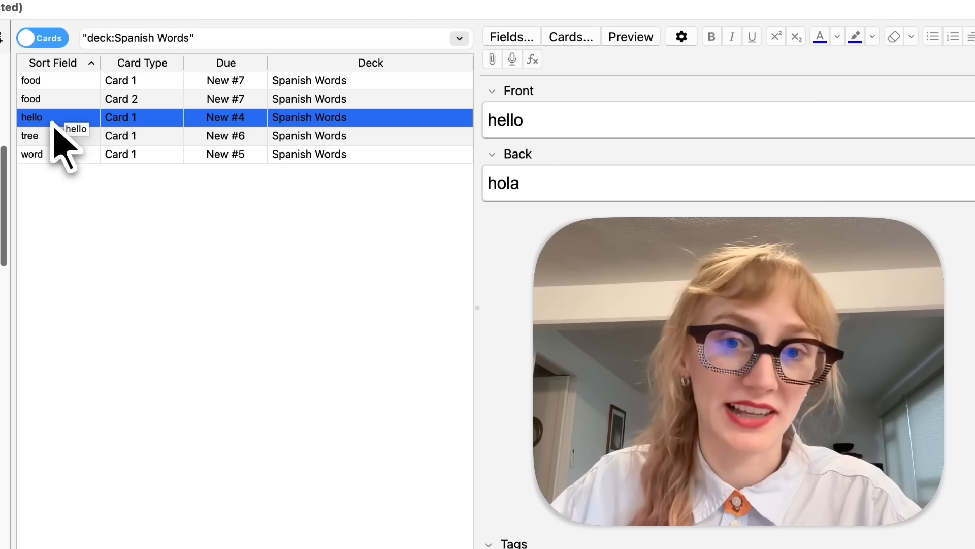
click(62, 137)
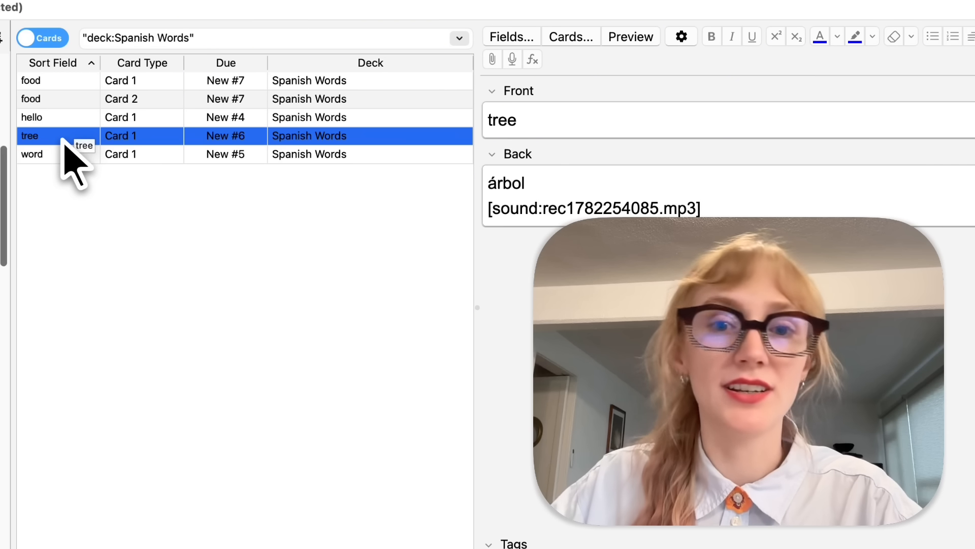
click(65, 155)
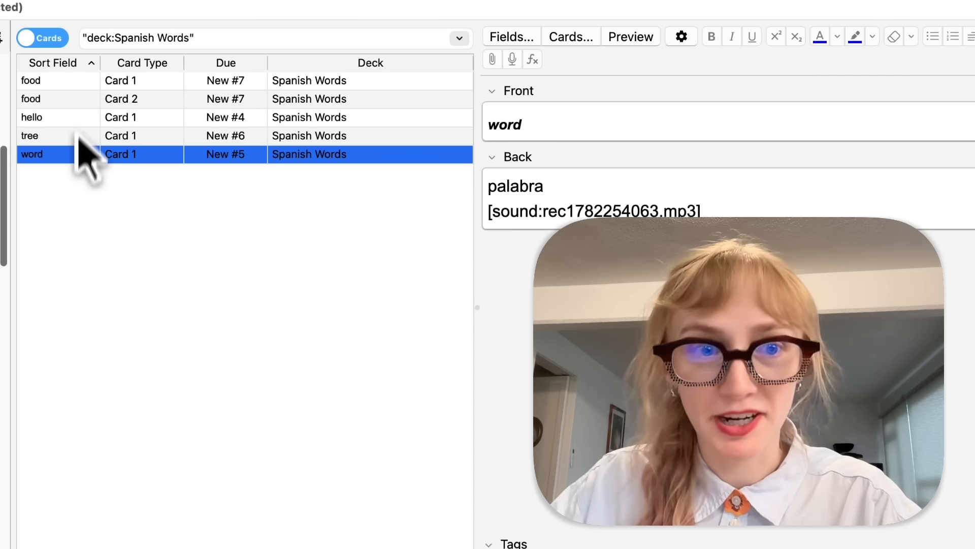
click(62, 82)
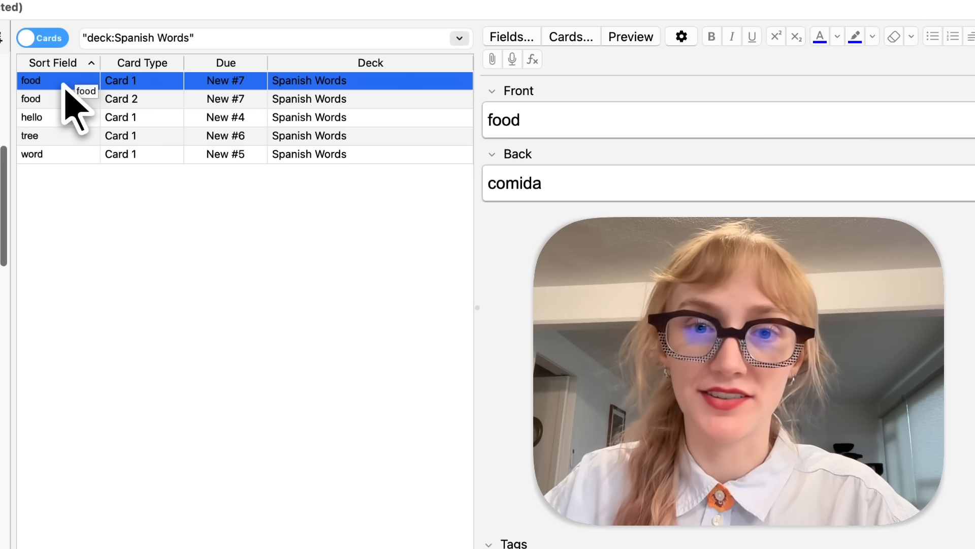
key(Down)
key(Up)
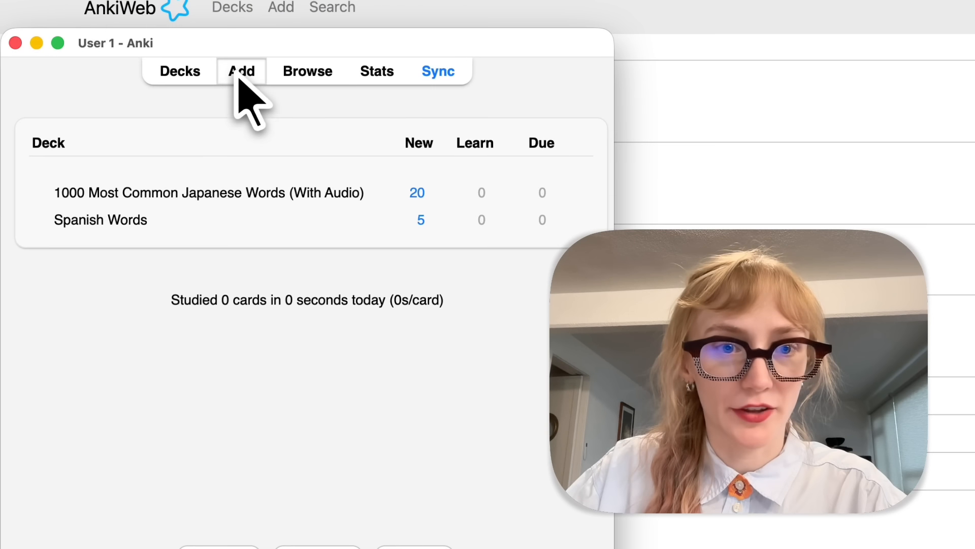
- Start adding a new card from the deck overview and set its note type to Basic (optional reversed card)
click(238, 78)
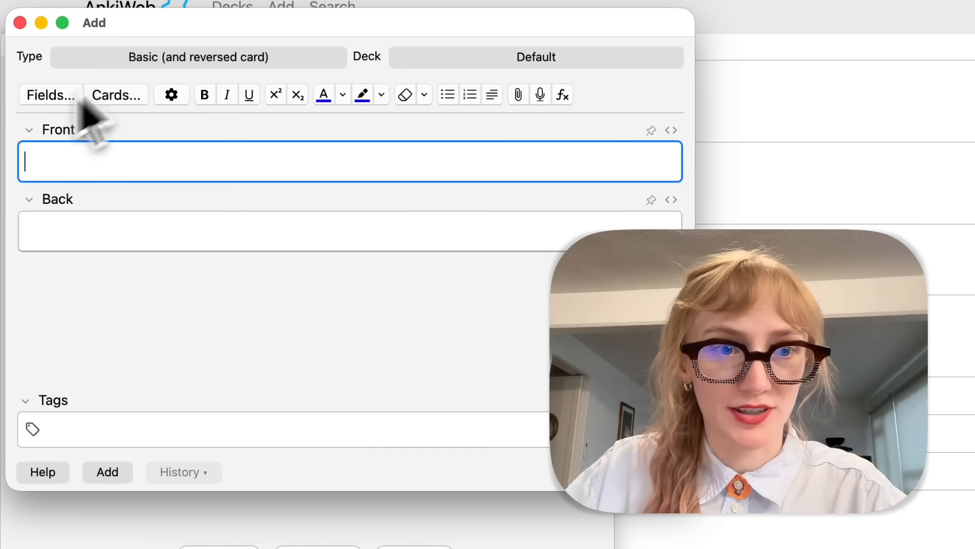
click(148, 60)
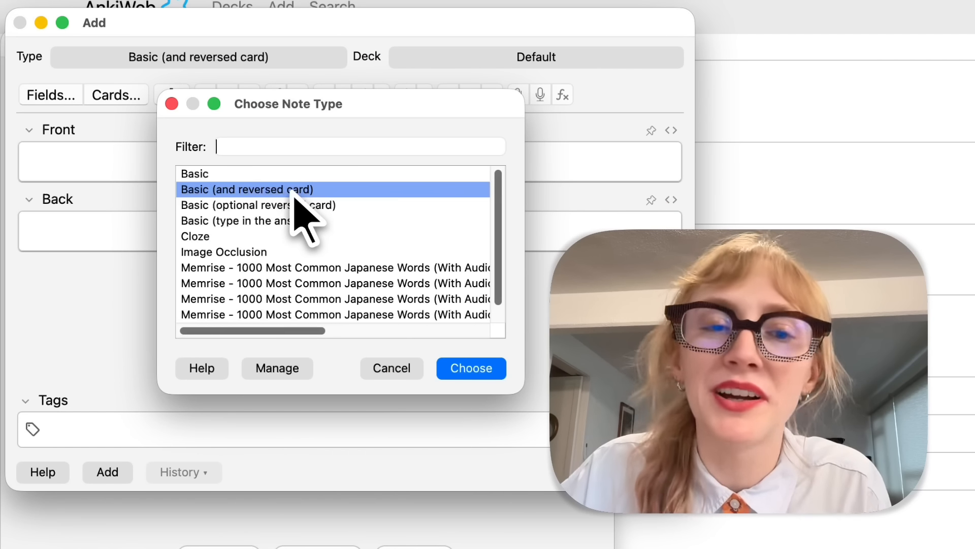
click(285, 205)
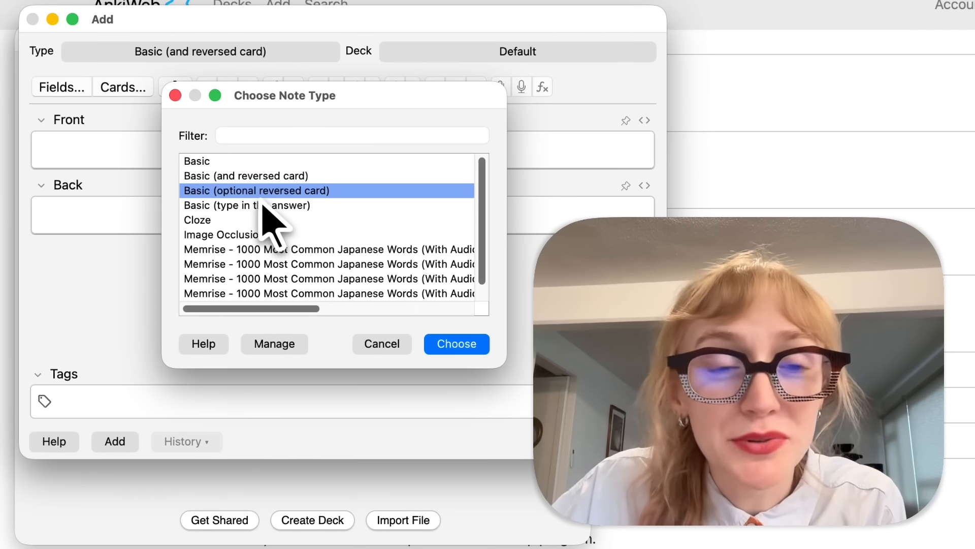
click(452, 345)
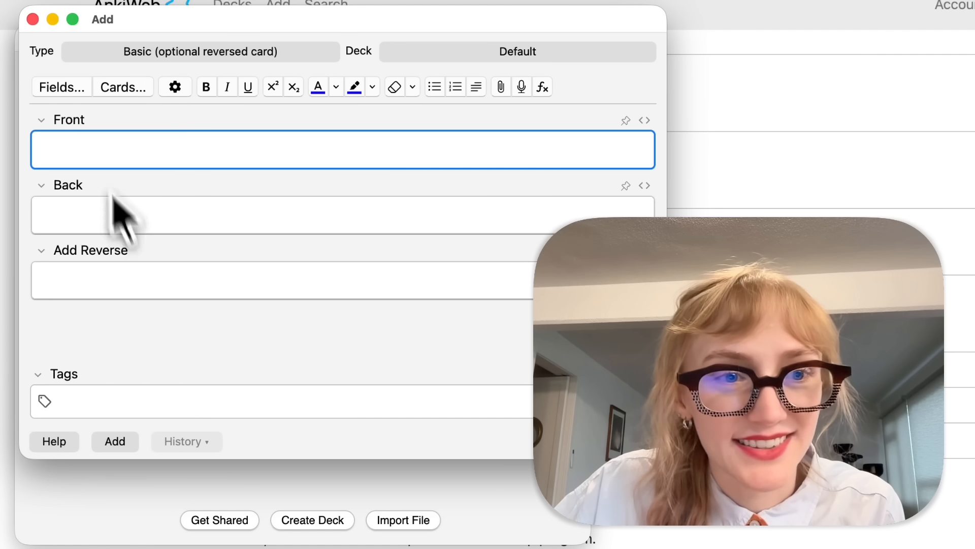
- Try out the Add Reverse field with "y" and clear it again
click(310, 284)
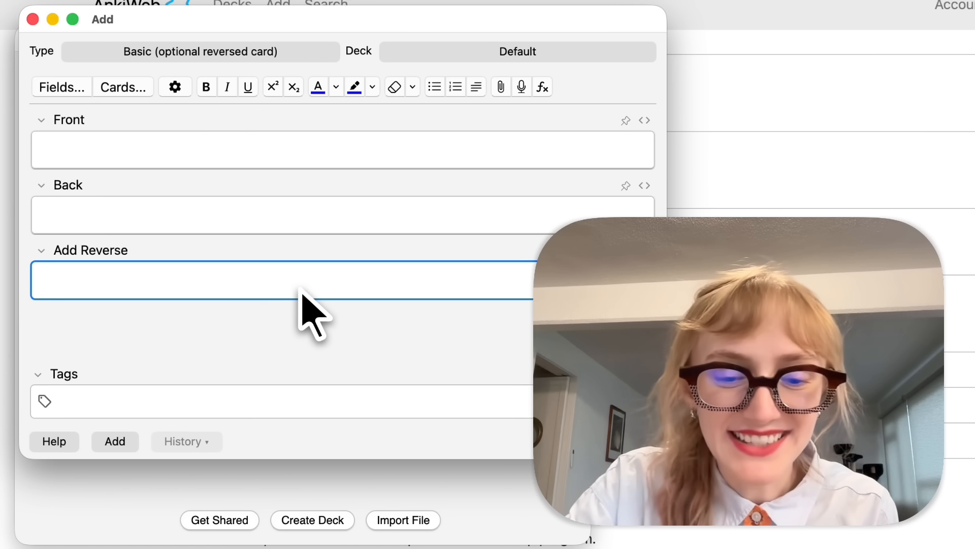
text(y)
key(BackSpace)
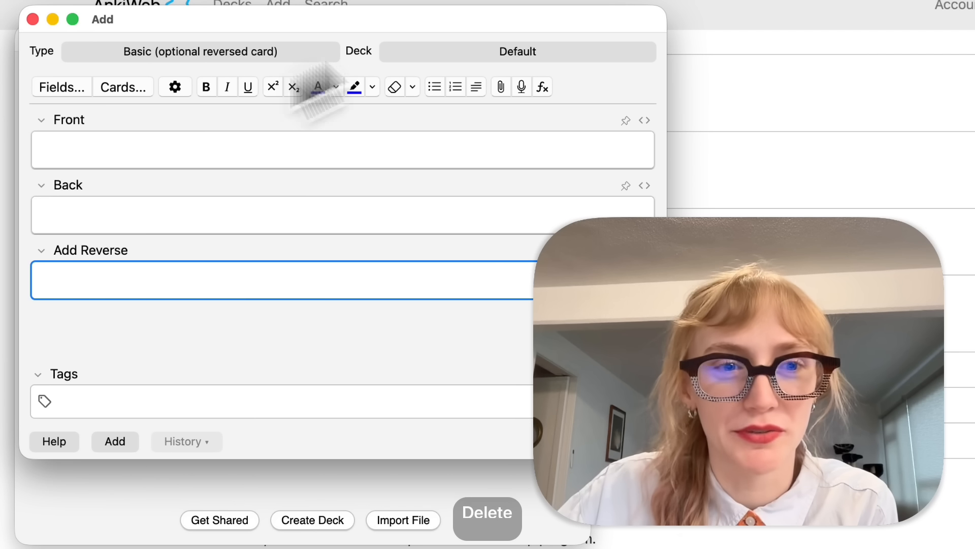
- Change the new card's note type to Basic (type in the answer)
click(227, 55)
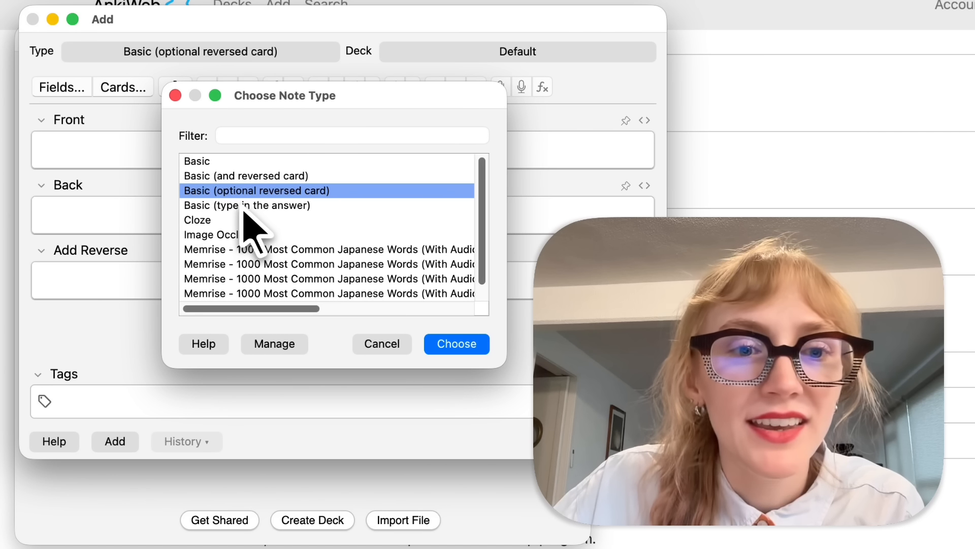
click(244, 206)
click(446, 341)
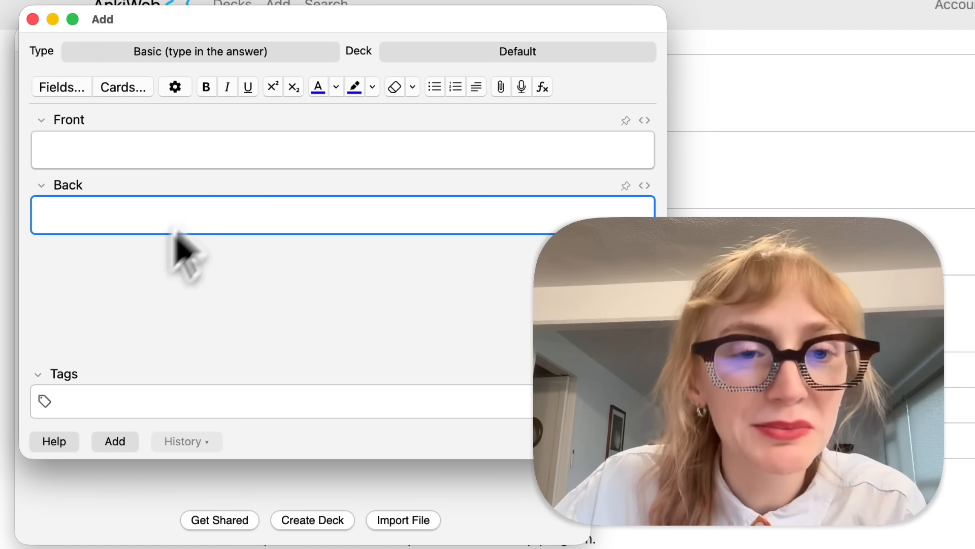
- Add a type-in-the-answer card with "type" on the front and "teclear" on the back
click(193, 157)
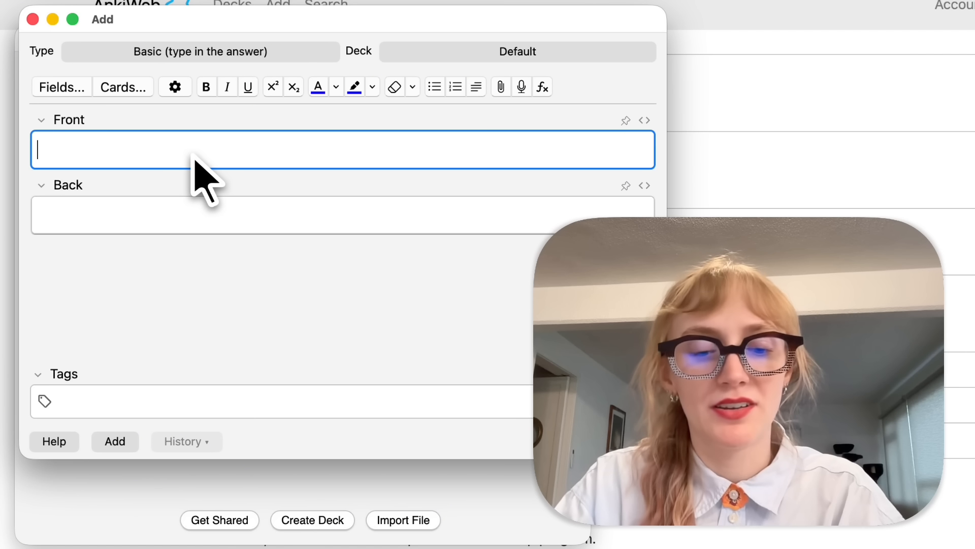
text(tryp)
key(BackSpace)
key(BackSpace)
key(BackSpace)
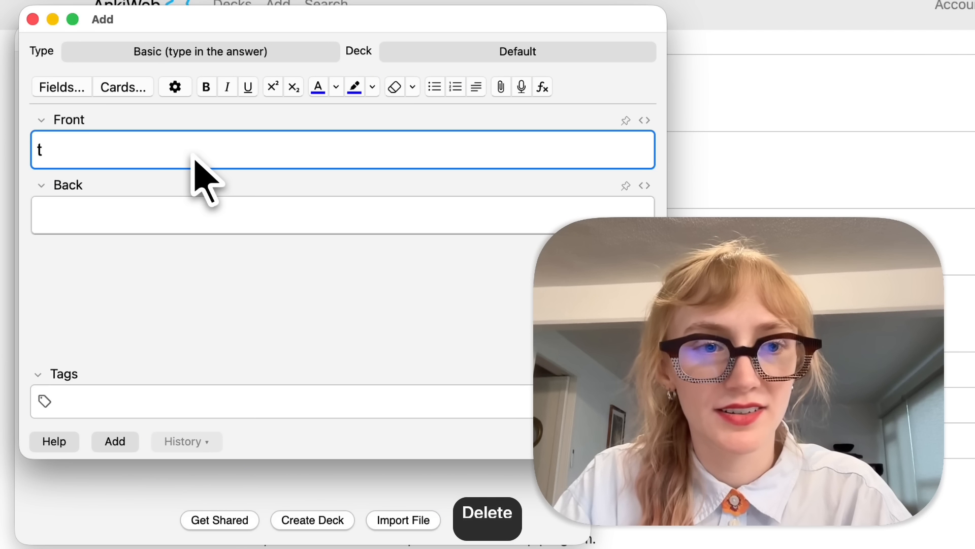
key(Tab)
text(tecle)
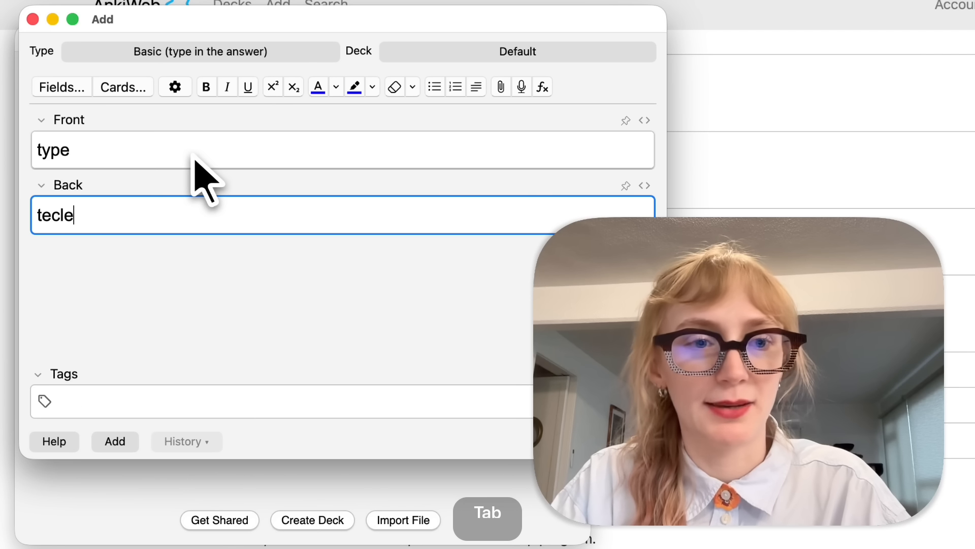
text(ar)
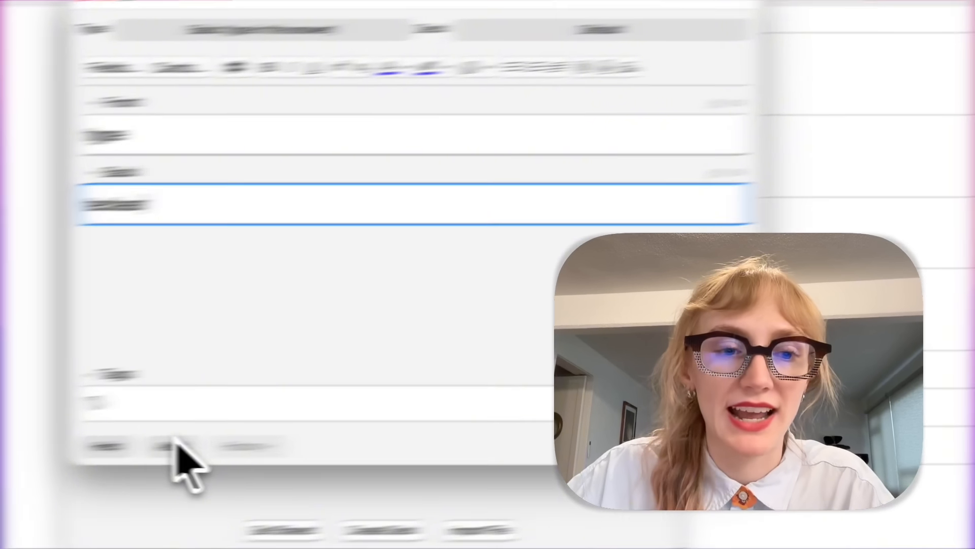
click(115, 441)
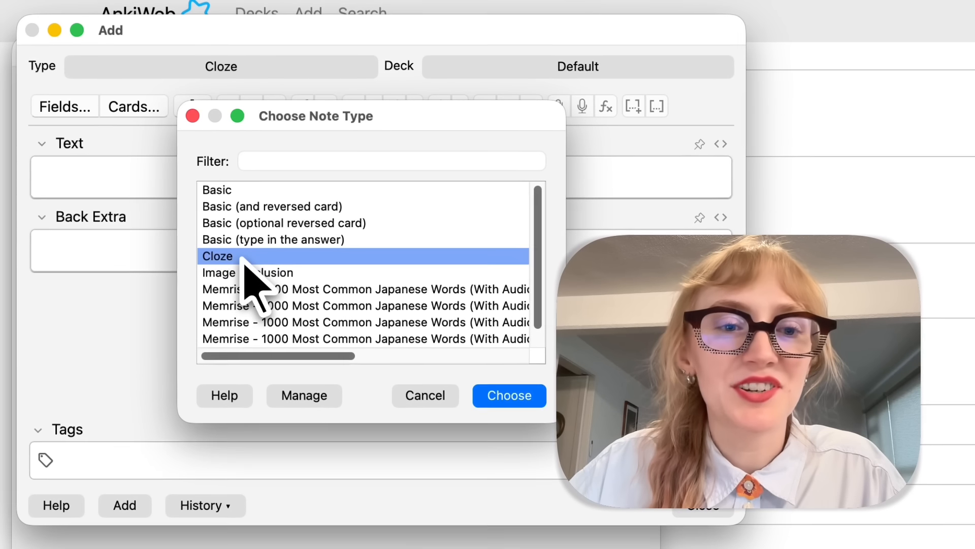
- Set the note type to Cloze and enter the text "Espero que tengas un lindo día."
click(523, 401)
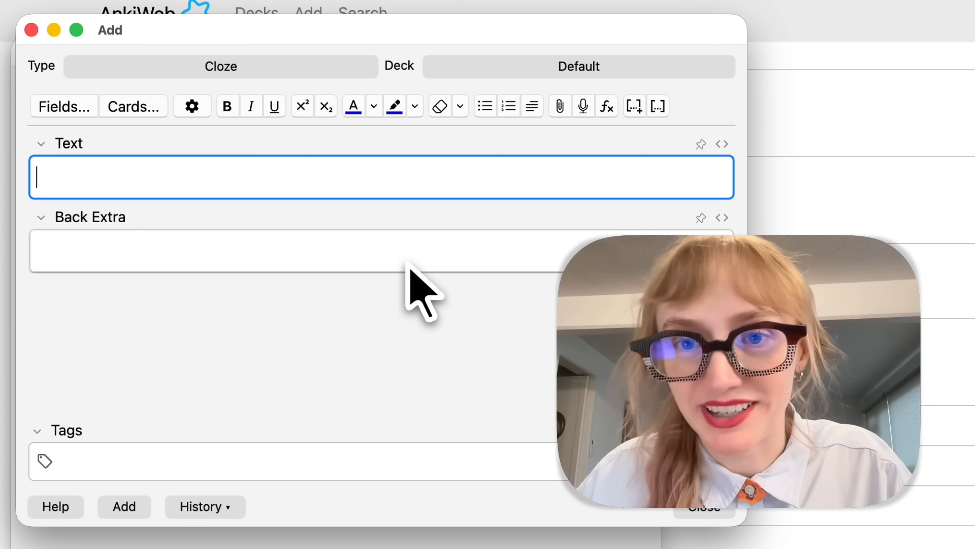
text(Esper)
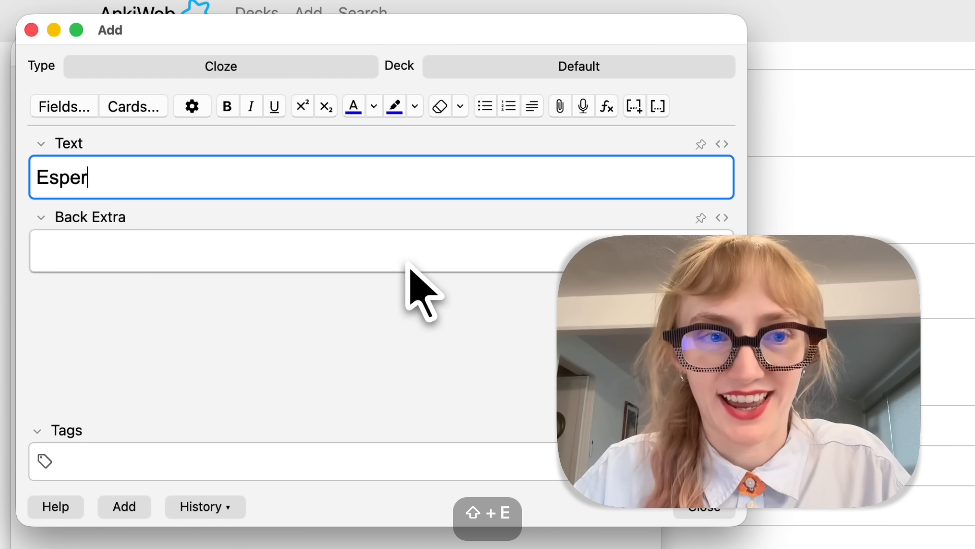
text(o que tengas un lindo día.)
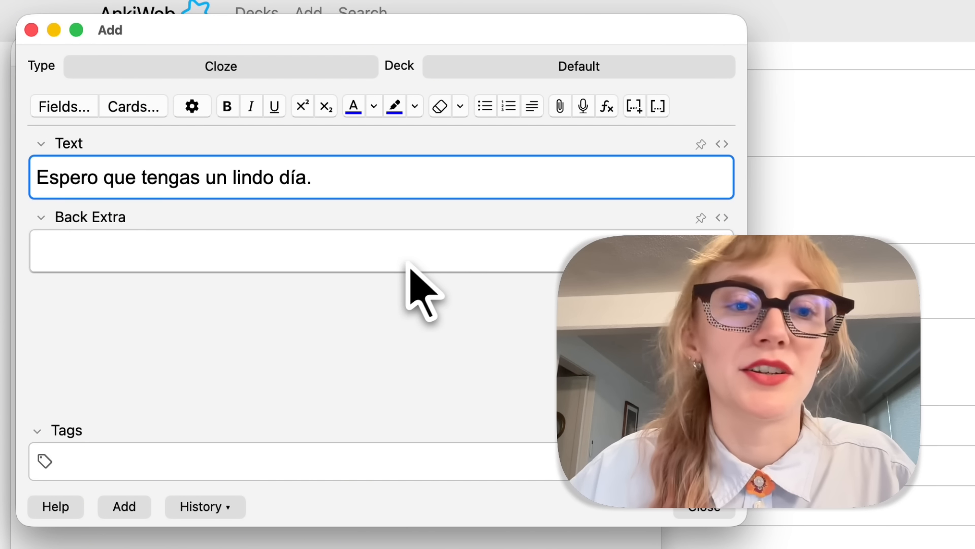
- Append the hint "(tener)" to the sentence and turn the word "tengas" into a cloze deletion
drag(201, 187, 148, 187)
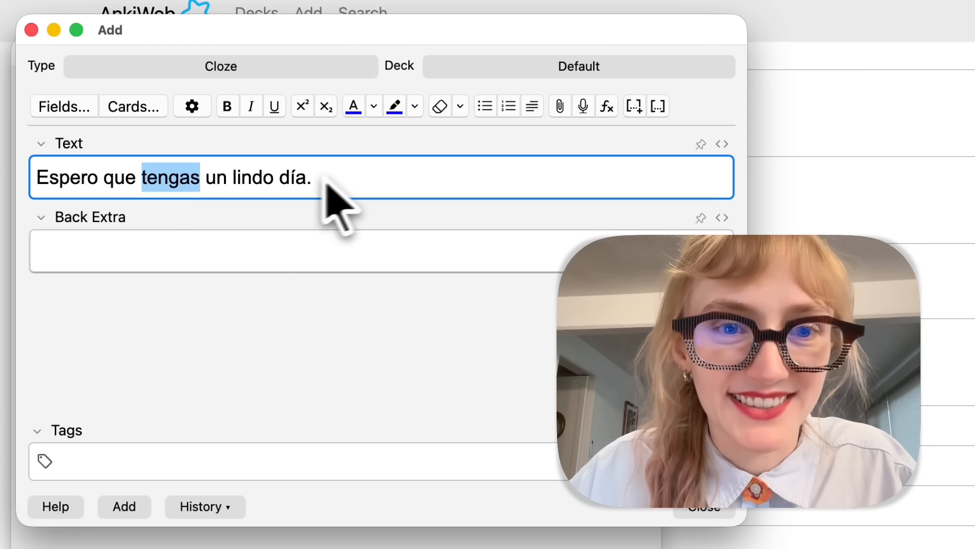
click(349, 181)
key(Return)
text(9)
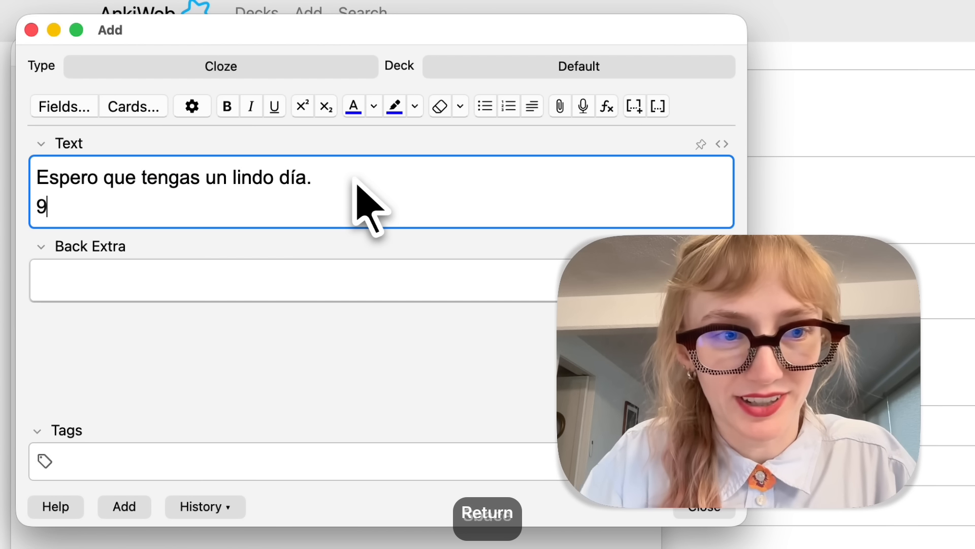
key(BackSpace)
key(BackSpace)
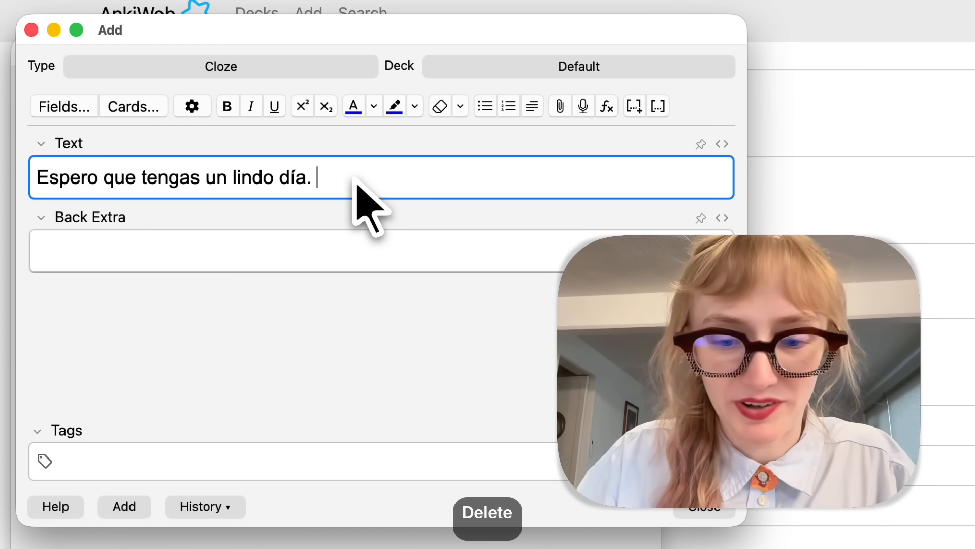
text(()
text(teng)
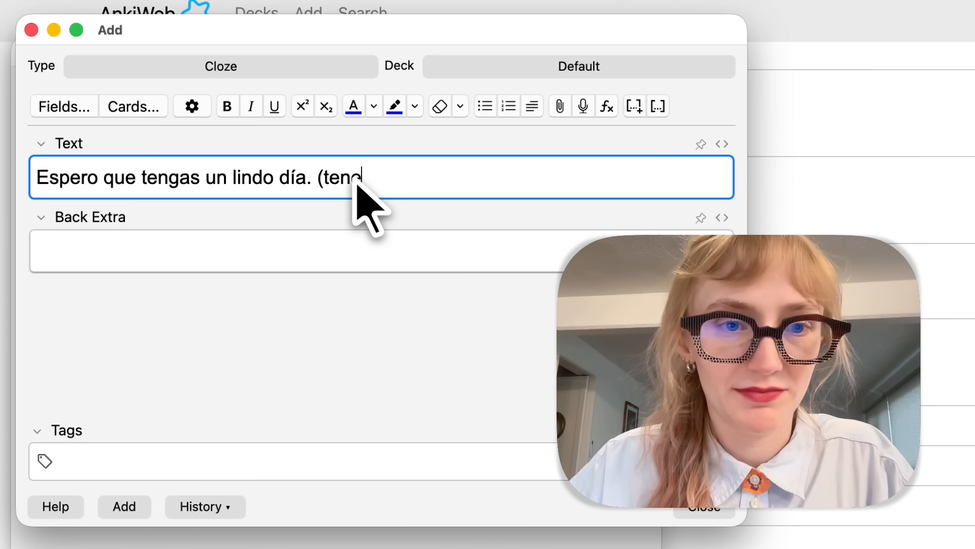
text(r))
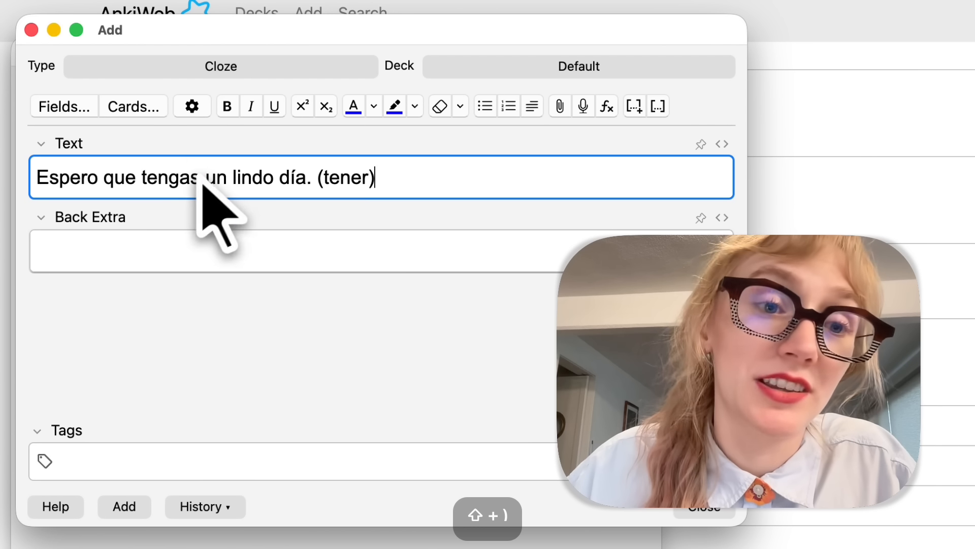
drag(200, 181, 143, 184)
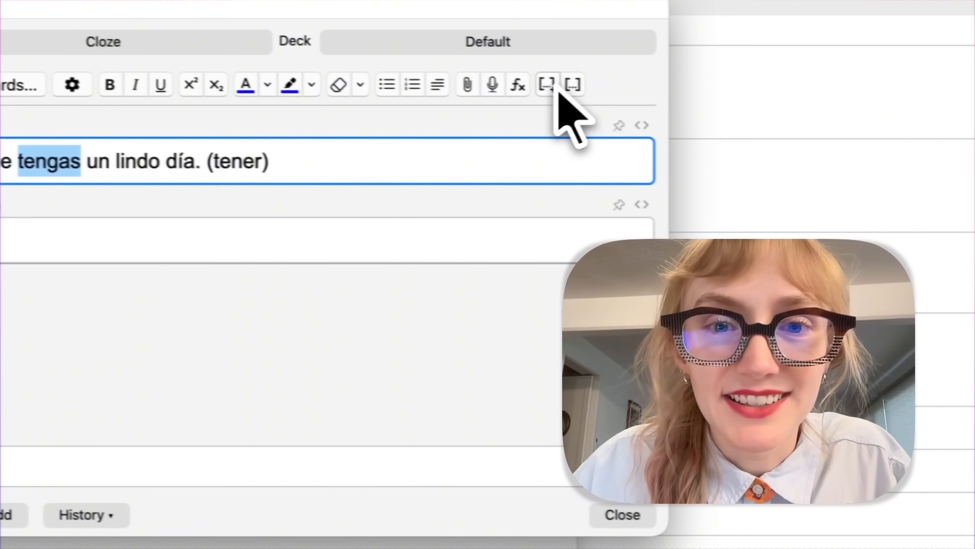
click(554, 83)
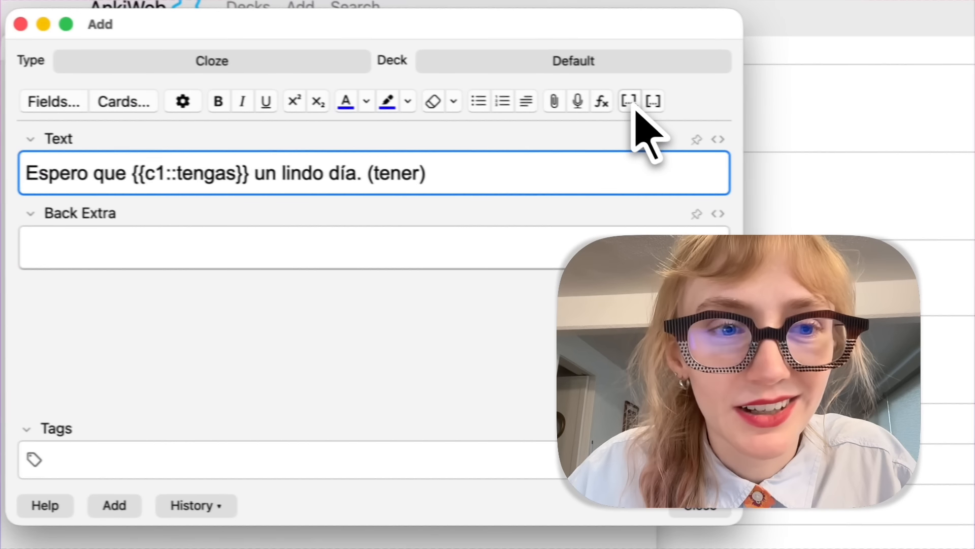
- Enter "tengas" as the Back Extra text and add the cloze card
click(312, 243)
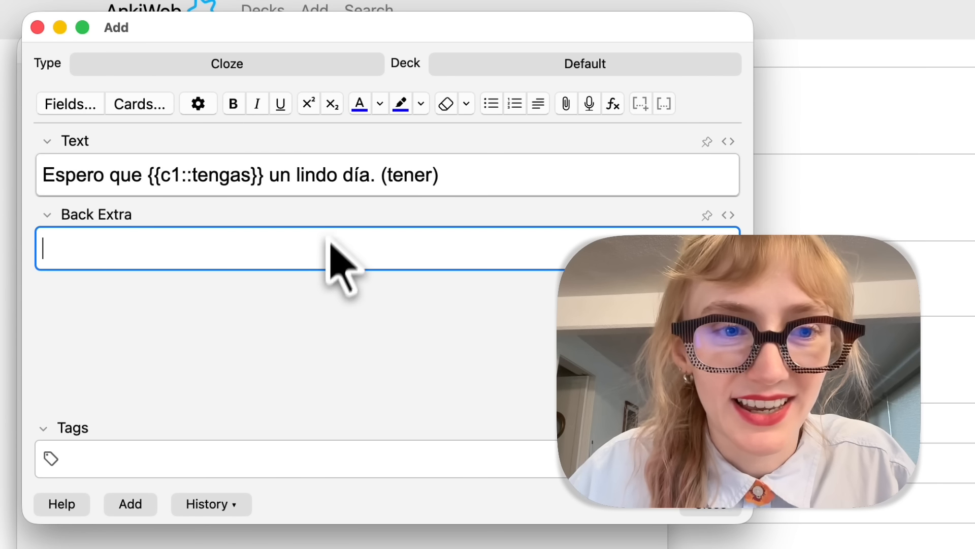
text(tegn)
key(BackSpace)
key(BackSpace)
text(ngas)
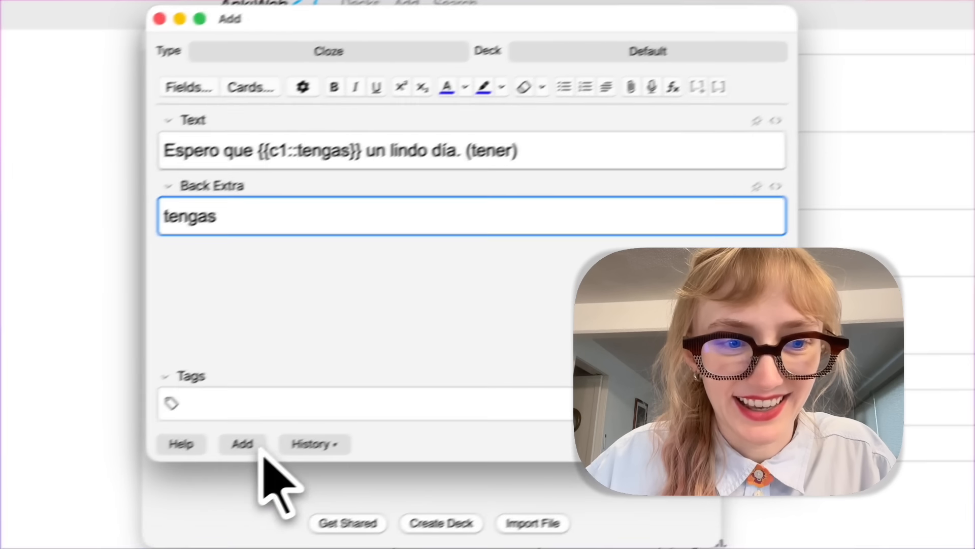
click(136, 506)
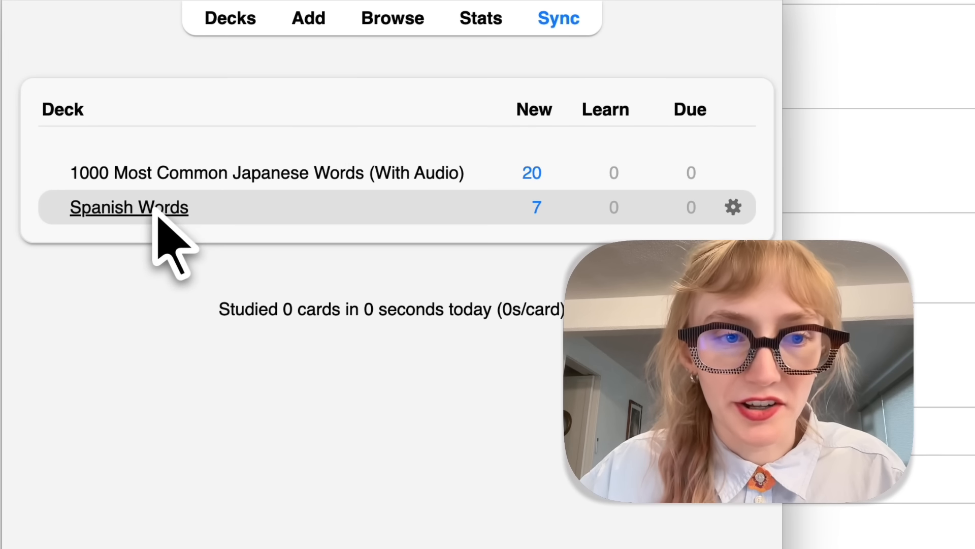
- Study the Spanish Words deck and reveal the answer of the cloze card
click(157, 209)
click(533, 173)
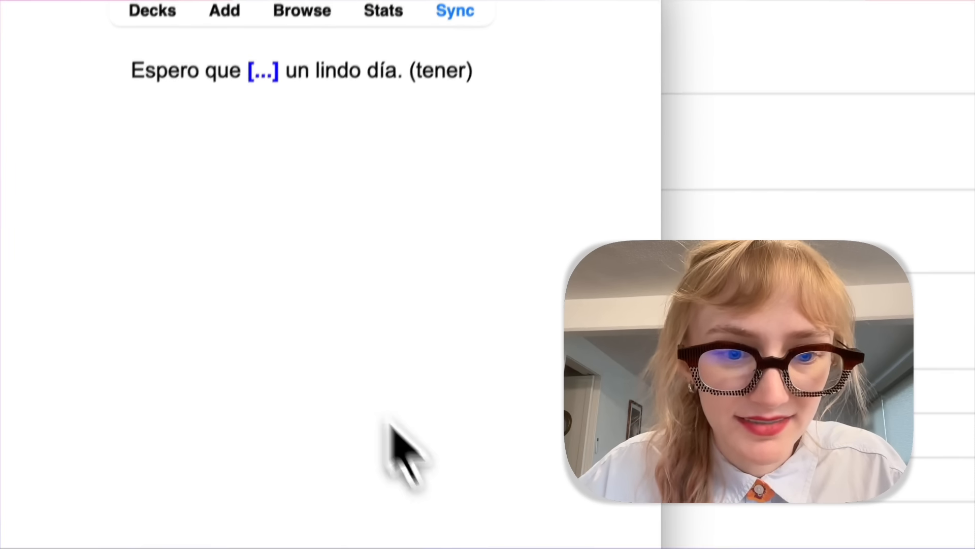
click(355, 516)
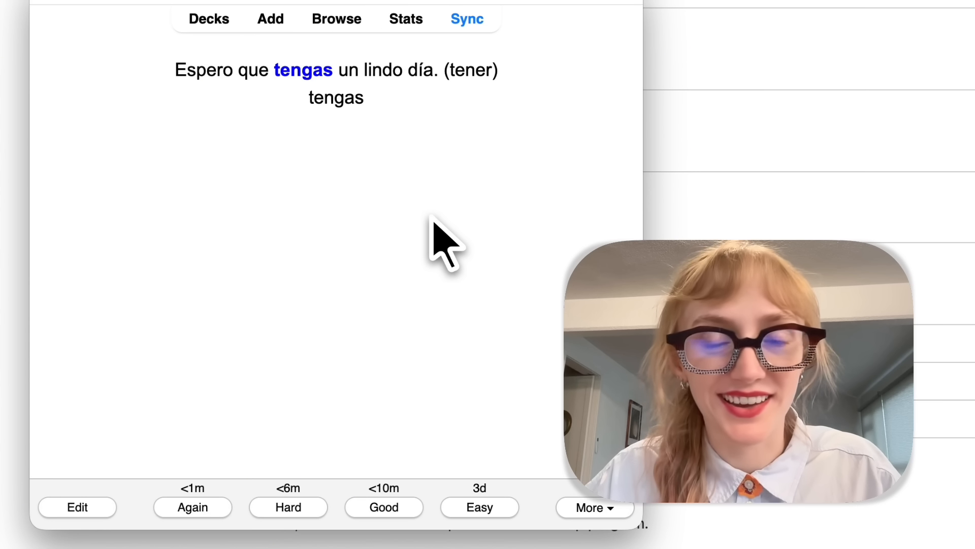
key(y)
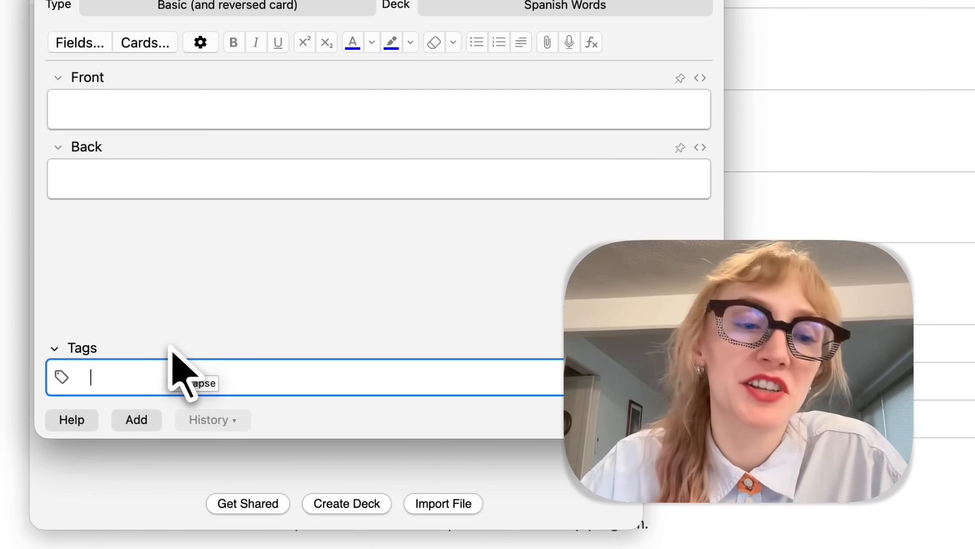
- Give the new Basic (and reversed card) note the tags verbs and subjunctive
text(verbs)
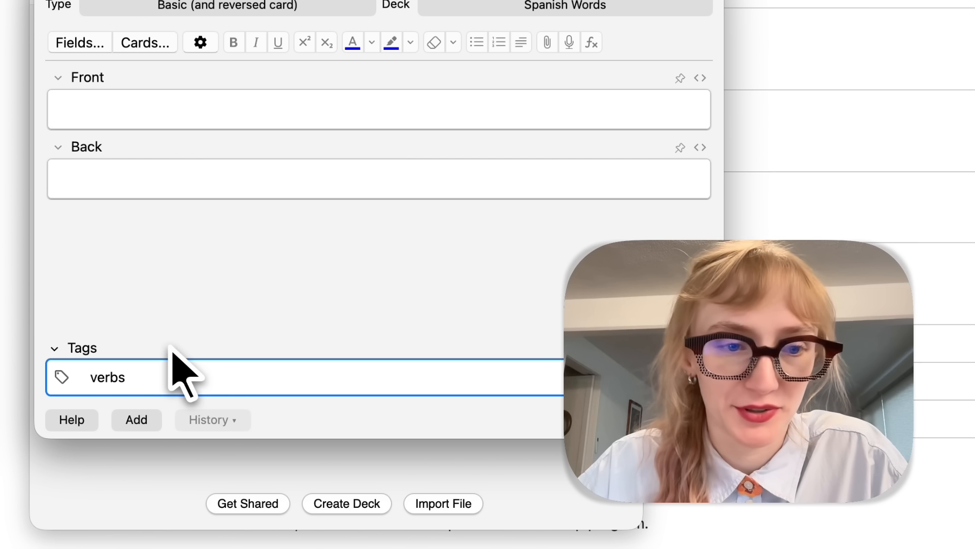
text(,)
key(Return)
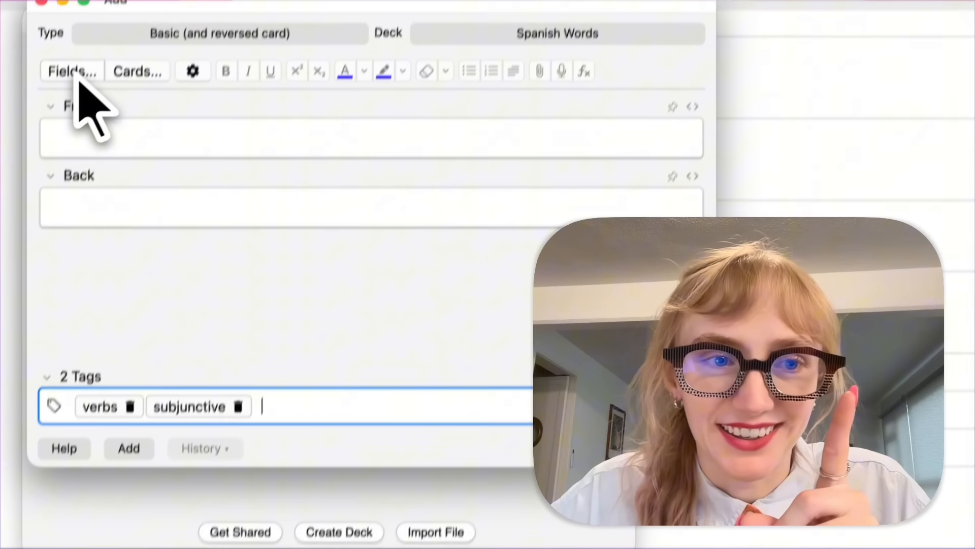
- Rename the note type's Front field to English and enter "Span" as the start of the Back field's new name
click(81, 41)
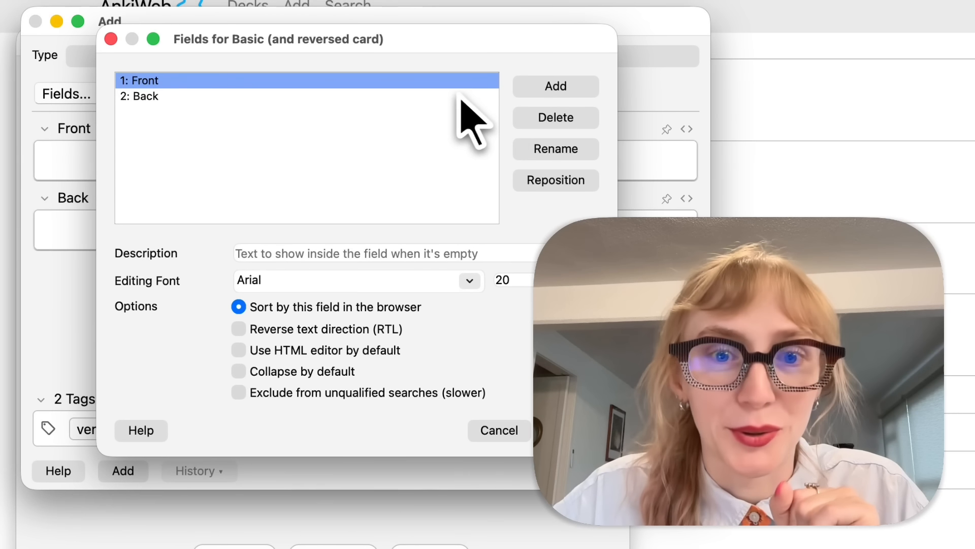
click(566, 153)
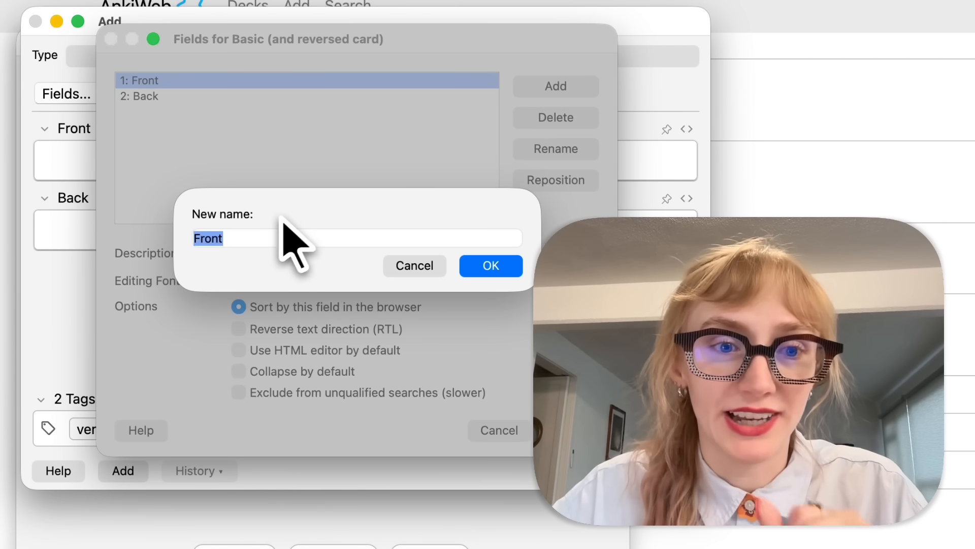
text(English)
key(Return)
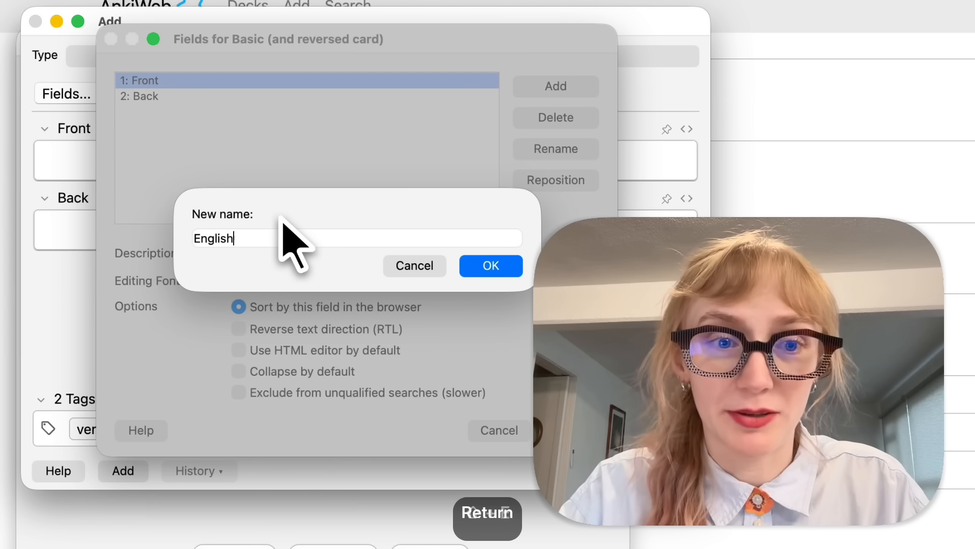
click(201, 97)
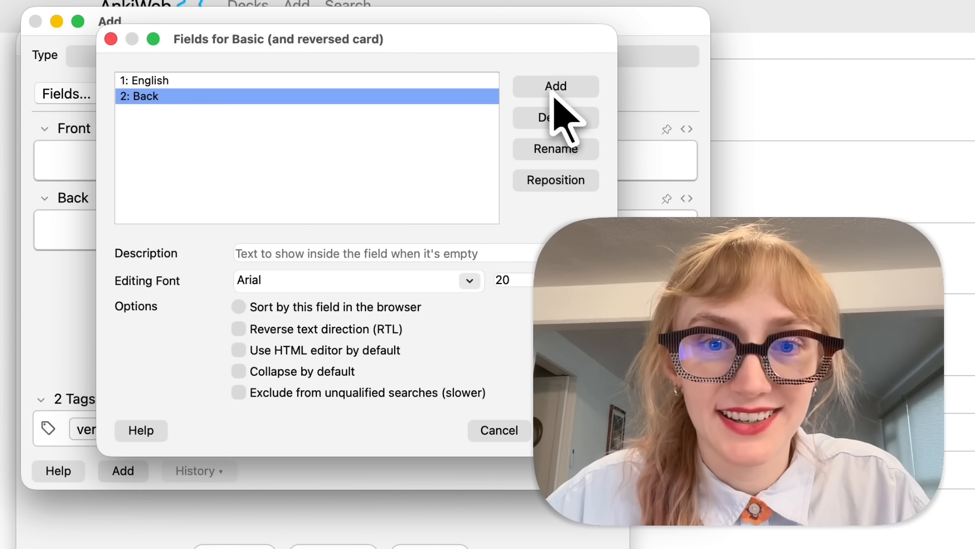
click(555, 151)
text(Span)
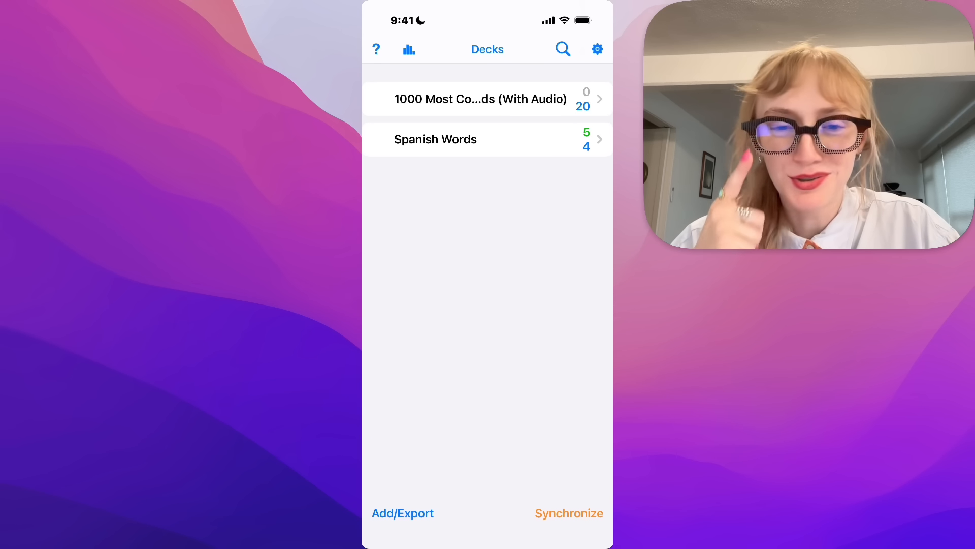
- In the Anki mobile app, look over the Add/Export options and start a new card in the Spanish Words deck
click(403, 513)
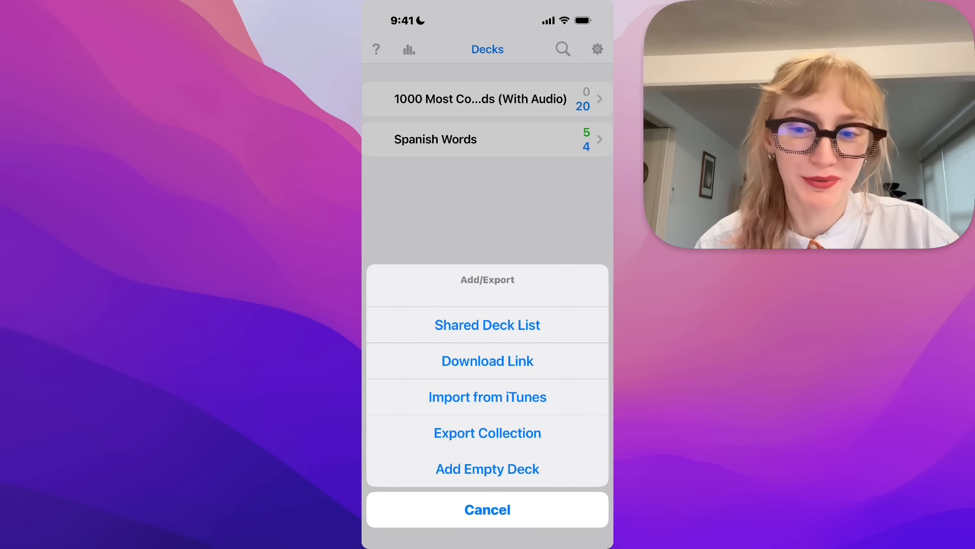
click(488, 510)
click(488, 139)
click(441, 50)
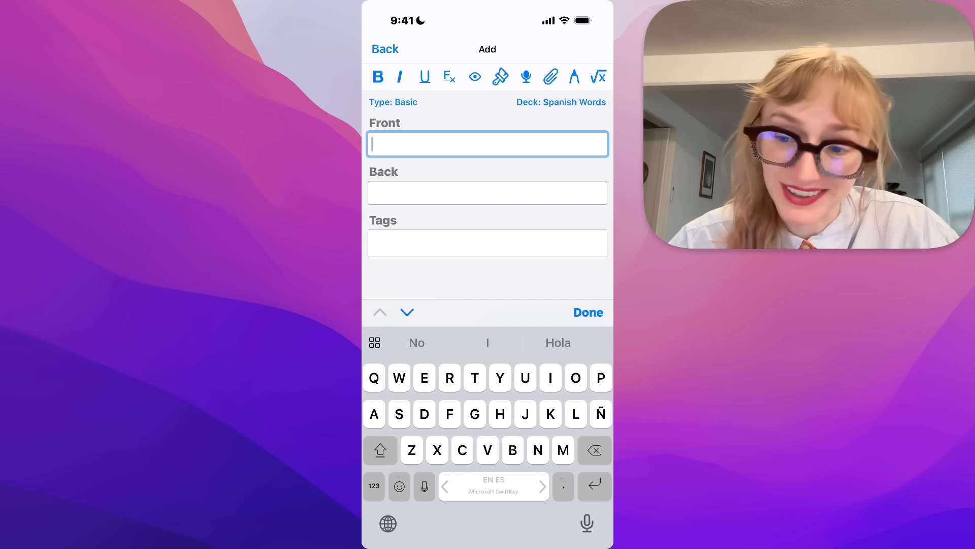
- Look over the media sources available for attaching to the new card's Back field
click(488, 193)
click(551, 77)
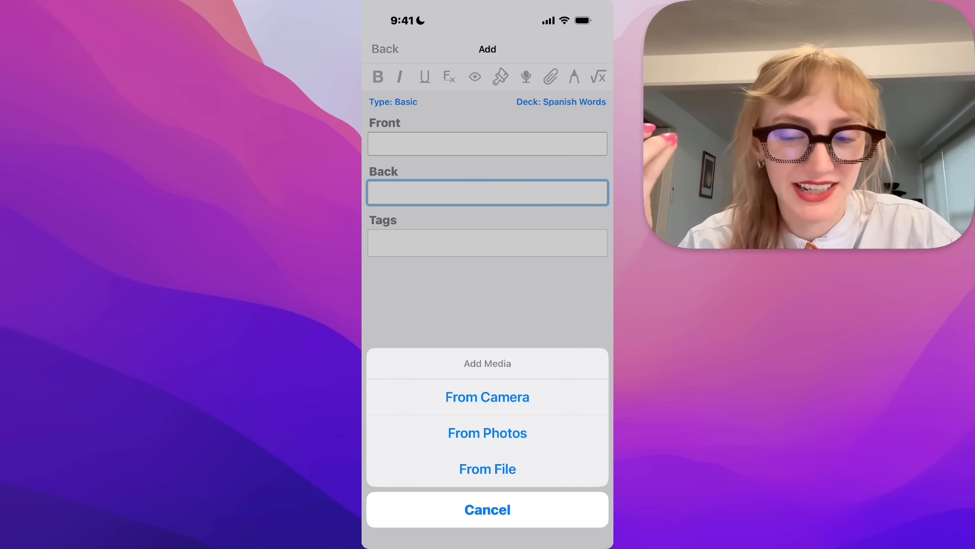
click(488, 510)
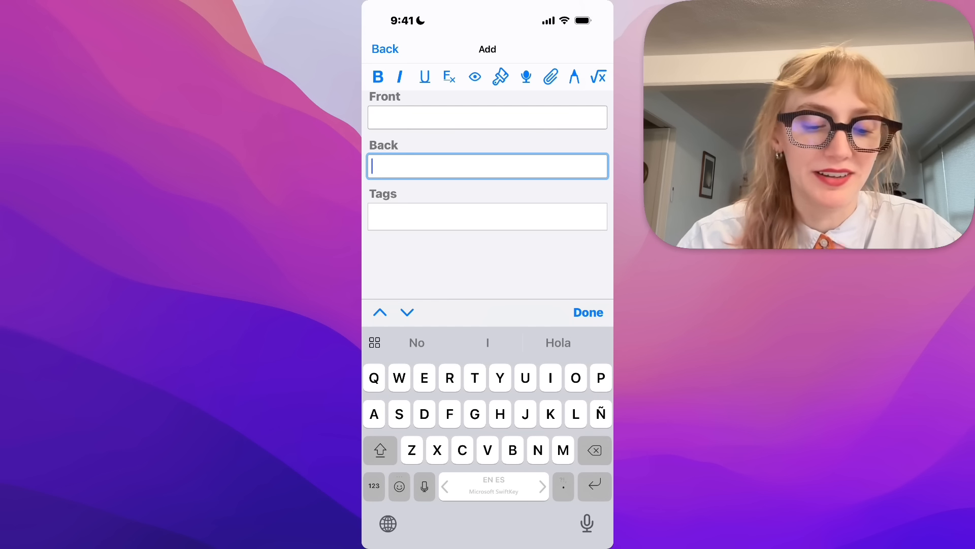
- Enter "Duck" as the front and "Pato" as the back of the new Basic card
click(487, 117)
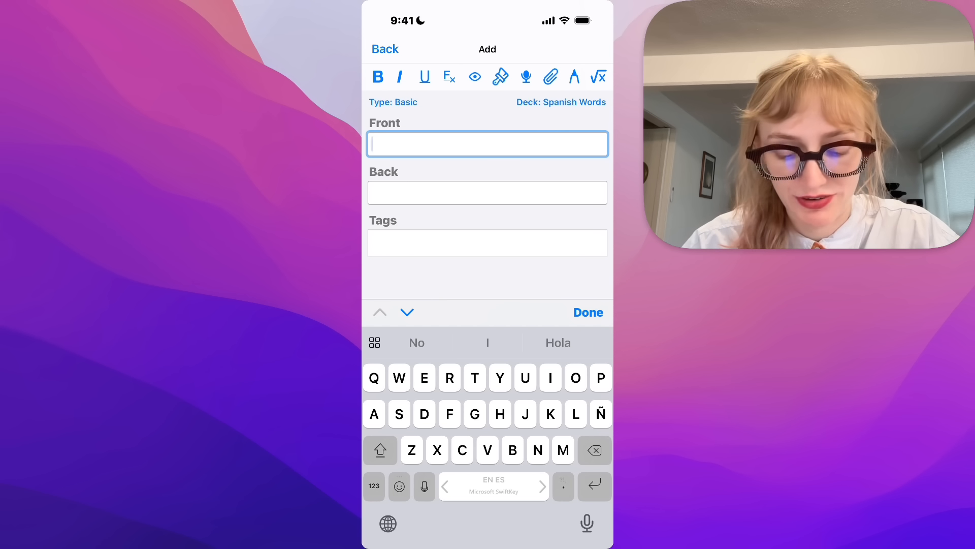
text(Duck)
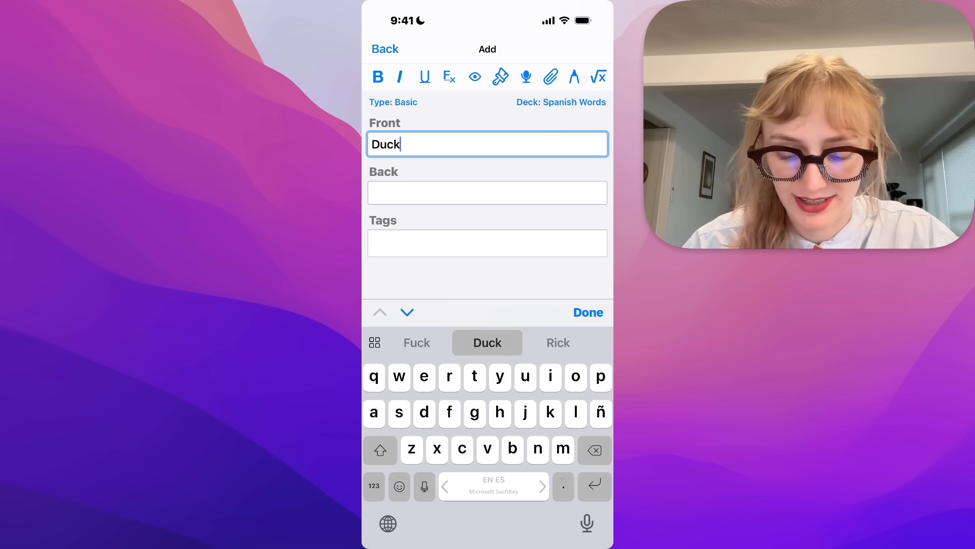
click(488, 193)
text(Pato)
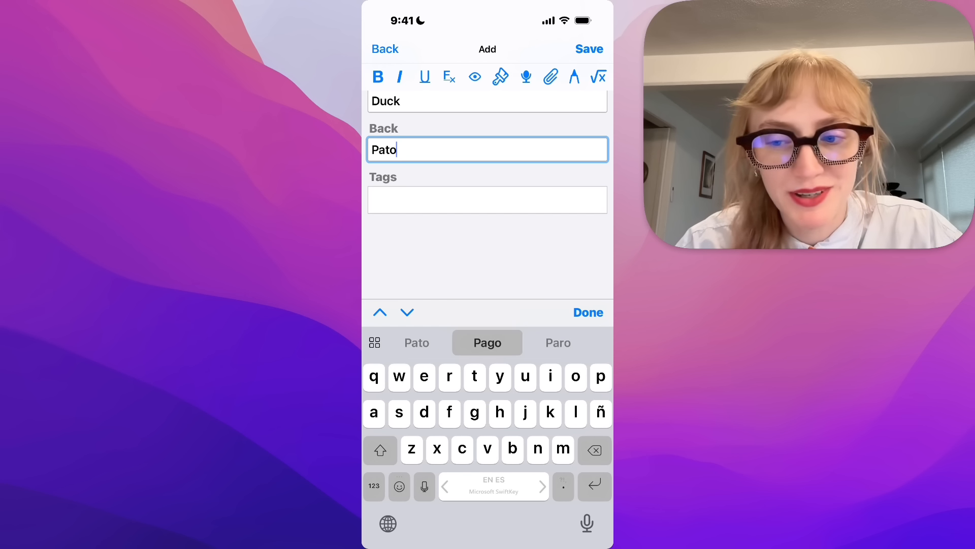
- Save the new Duck card to the Spanish Words deck
scroll(488, 203, up, 1)
click(590, 49)
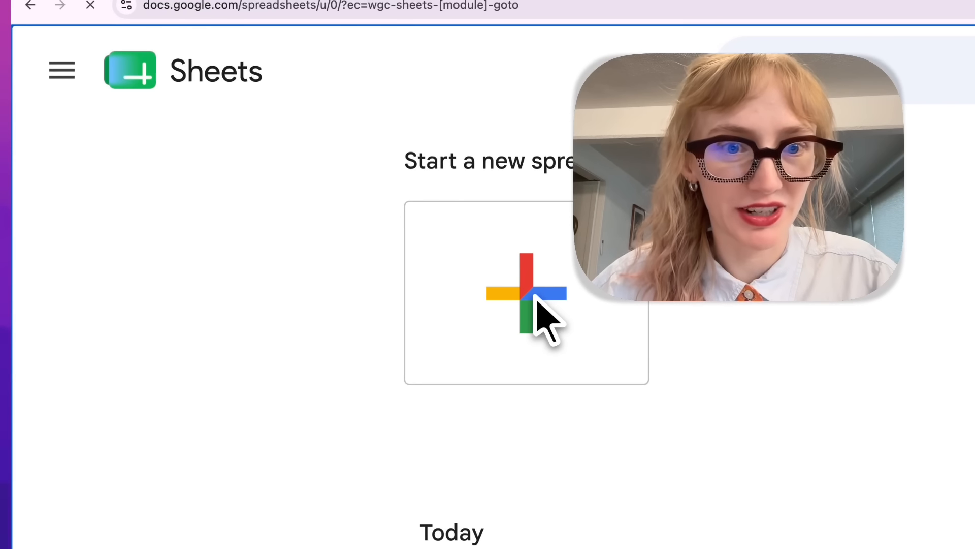
- Switch to Google Sheets and create a blank spreadsheet titled "New spanish words"
click(537, 301)
click(155, 44)
text(N)
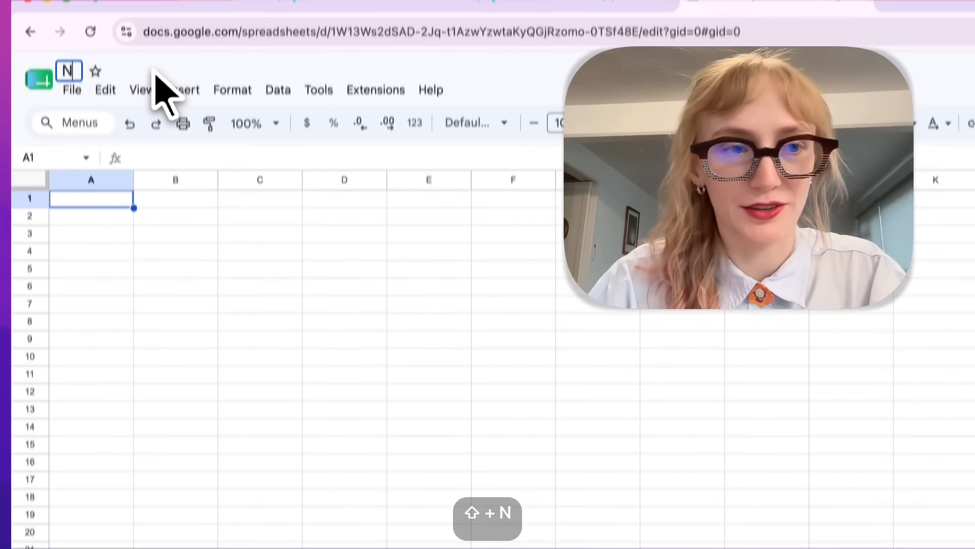
text(ew spansish words)
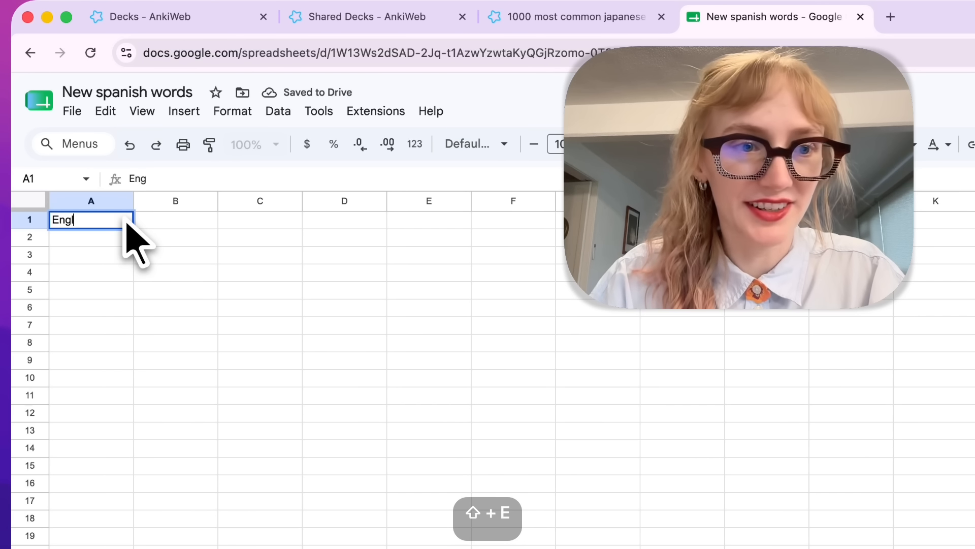
- Enter the column headers English, Spanish and tags in row 1, starting at A1
key(Tab)
text(Sp)
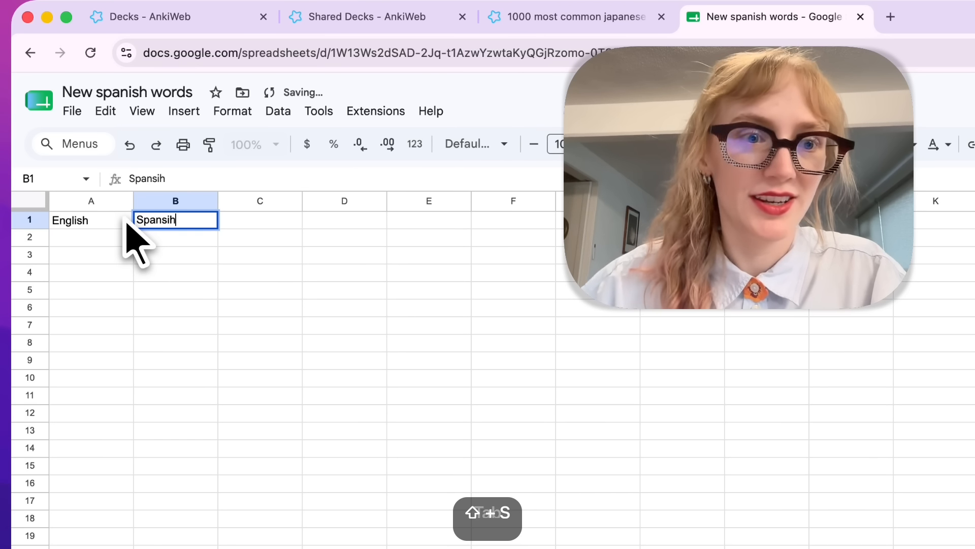
text(anish)
key(Tab)
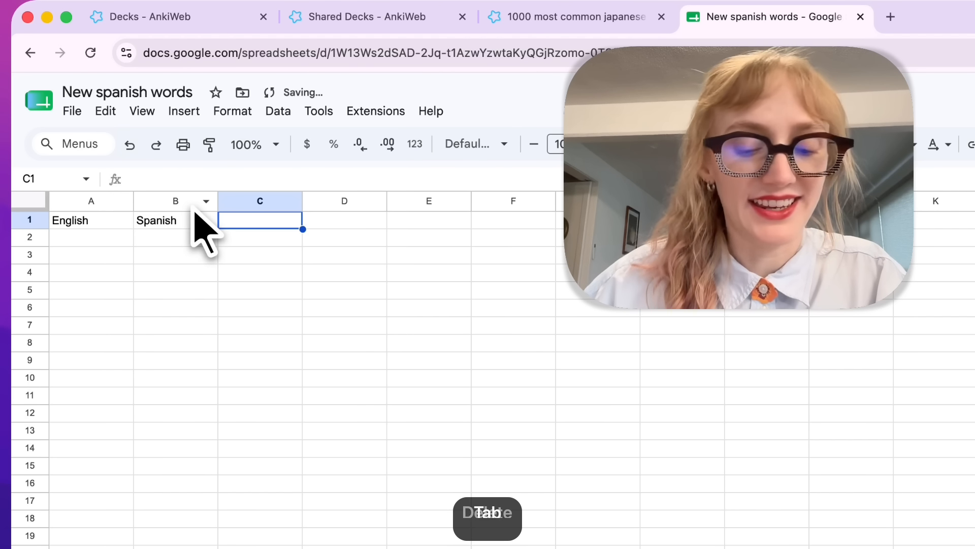
text(tags)
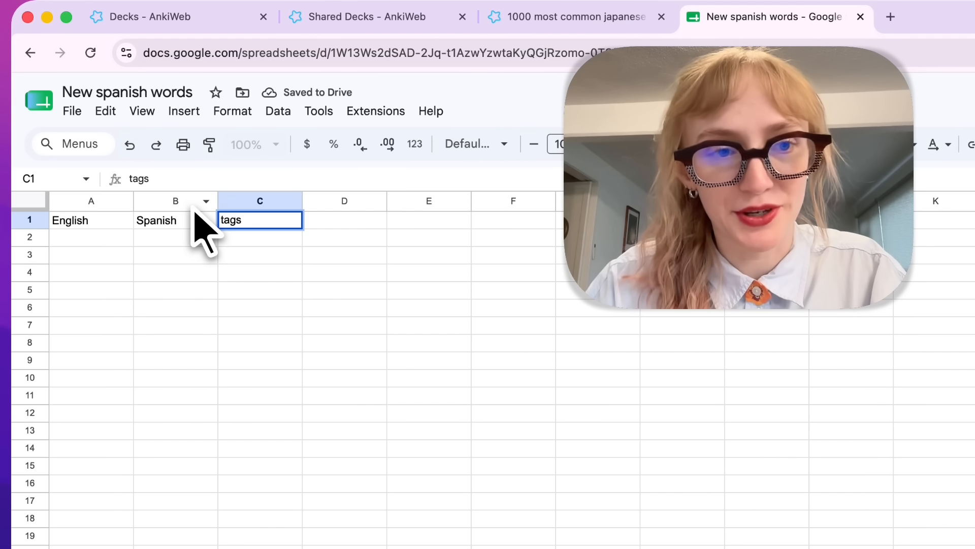
key(Tab)
key(Return)
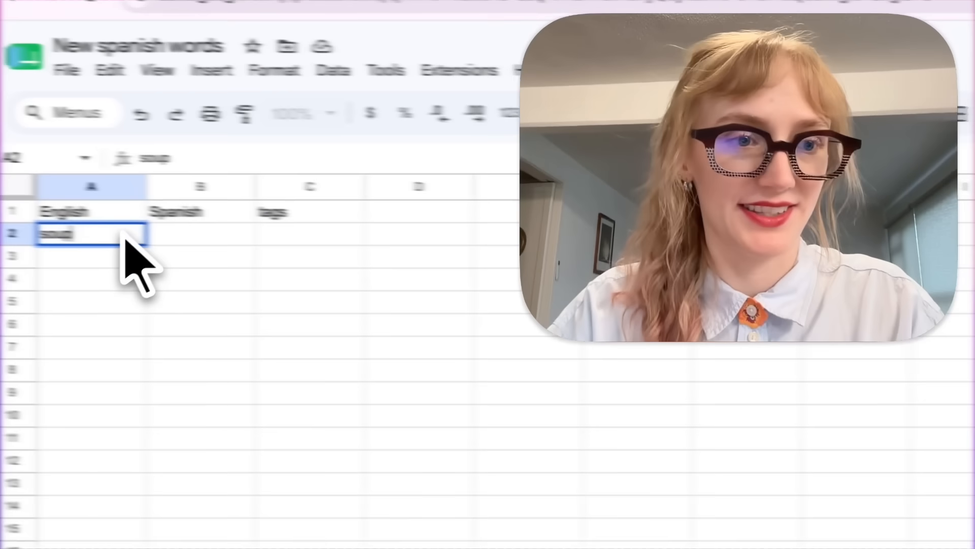
- Fill rows 2 and 3 with the word pairs soup / sopa and bat / murciélago
key(Tab)
text(sopa)
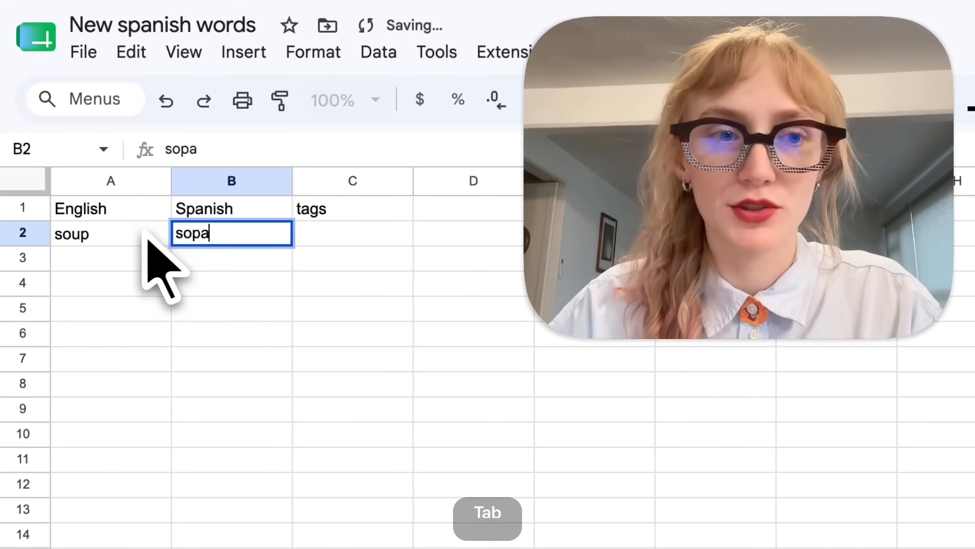
key(Return)
text(bat)
key(Tab)
text(murcie)
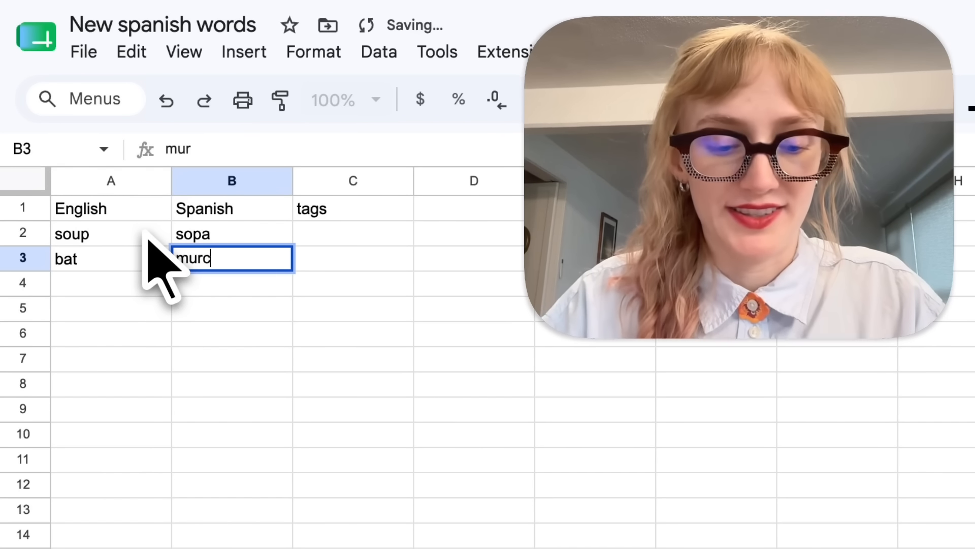
key(BackSpace)
text(élago)
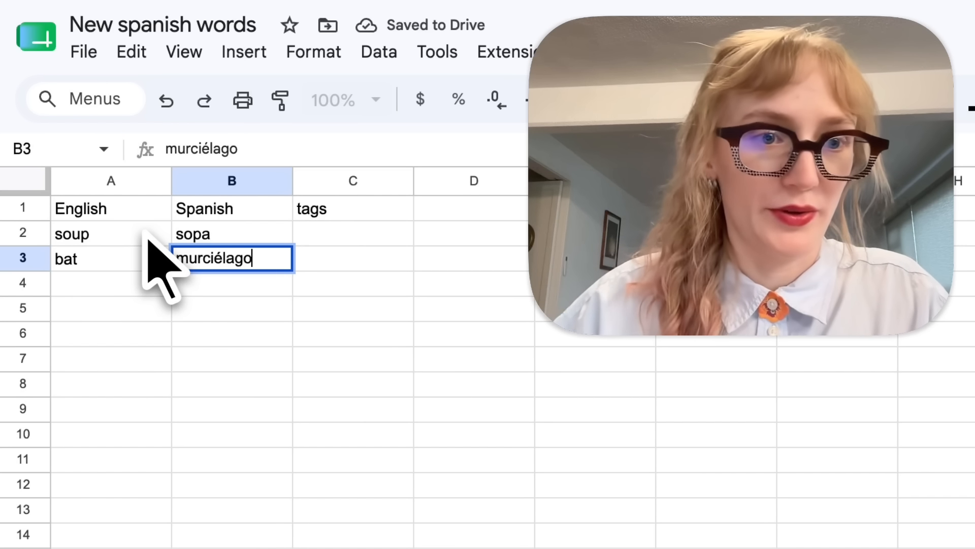
- Fill rows 4 and 5 with the word pairs lightning / rayo and botttle / botella
key(Return)
text(lightning)
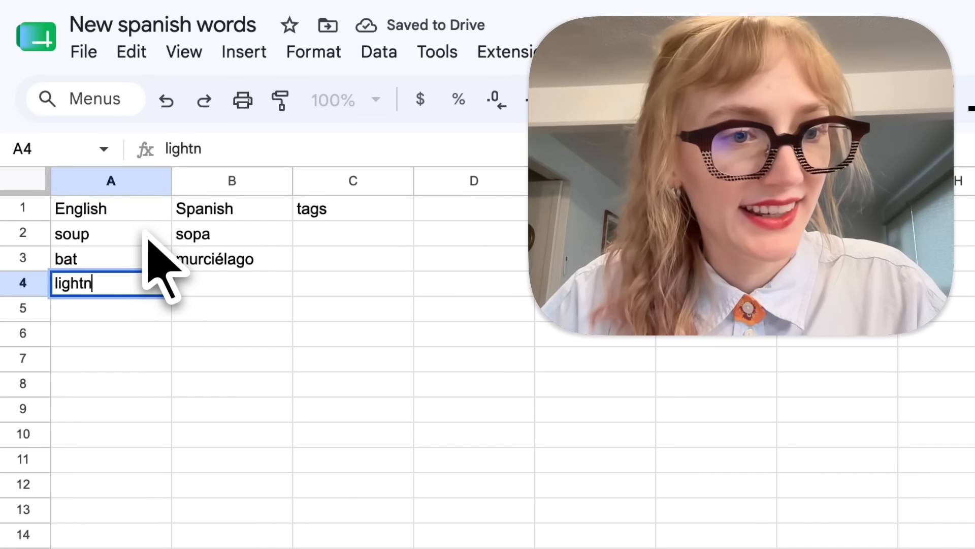
key(Tab)
text(rayo)
key(Return)
text(botttle)
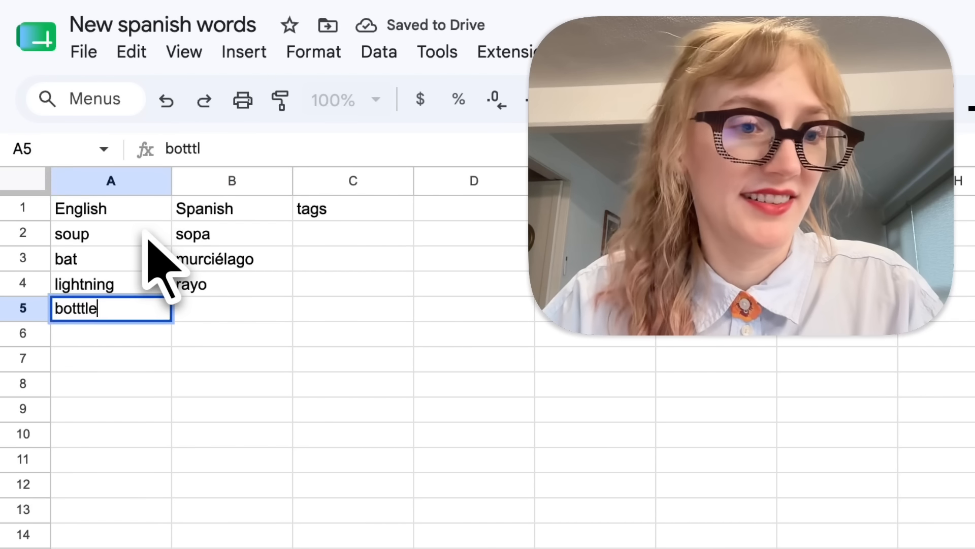
key(Tab)
text(botella)
key(Tab)
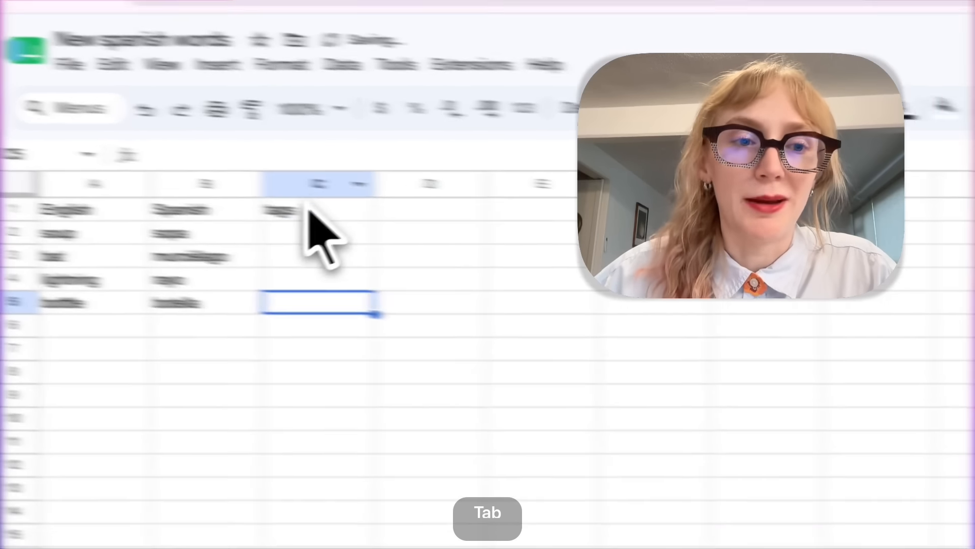
- Clear the tags header in C1 and download the sheet as a CSV file named "New spanish words - Sheet1" to Downloads
click(308, 208)
key(Delete)
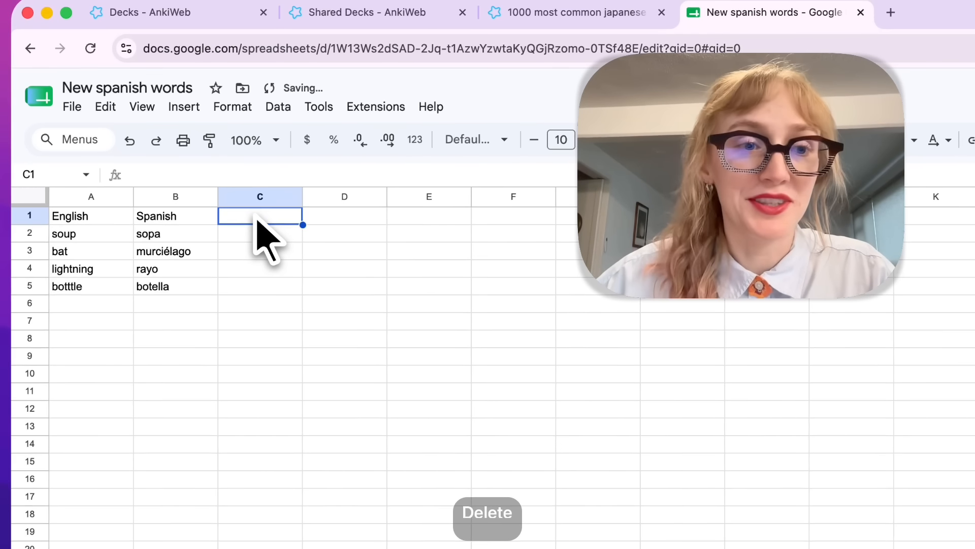
click(72, 106)
mouse_move(261, 311)
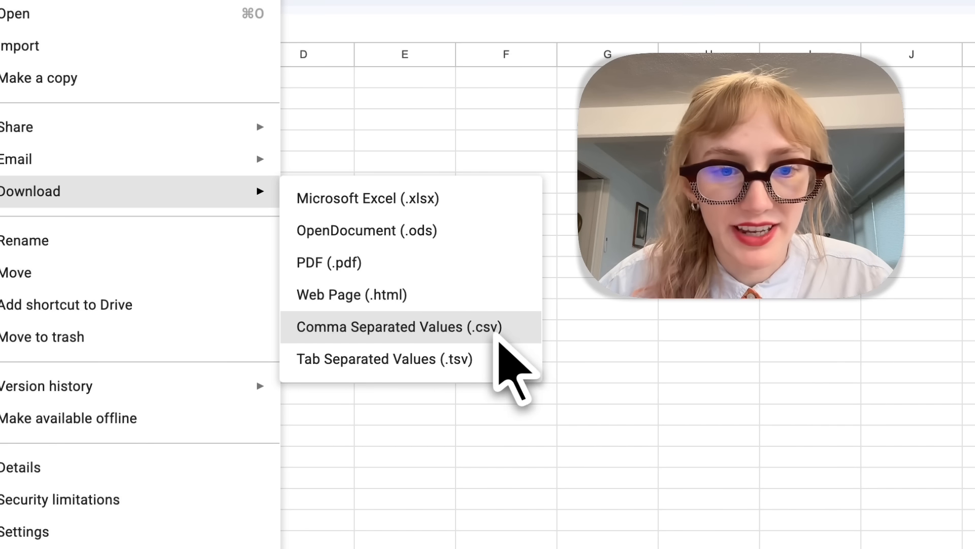
click(499, 341)
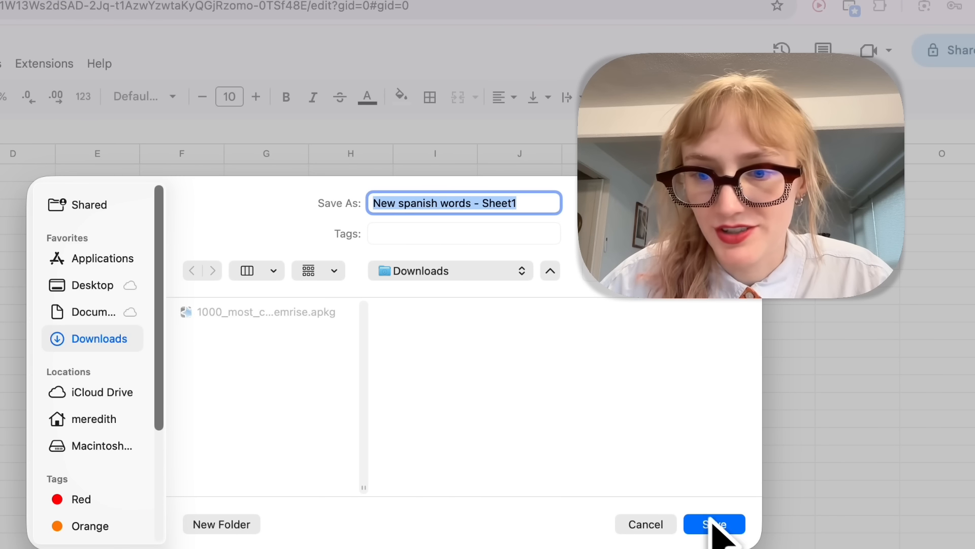
click(712, 522)
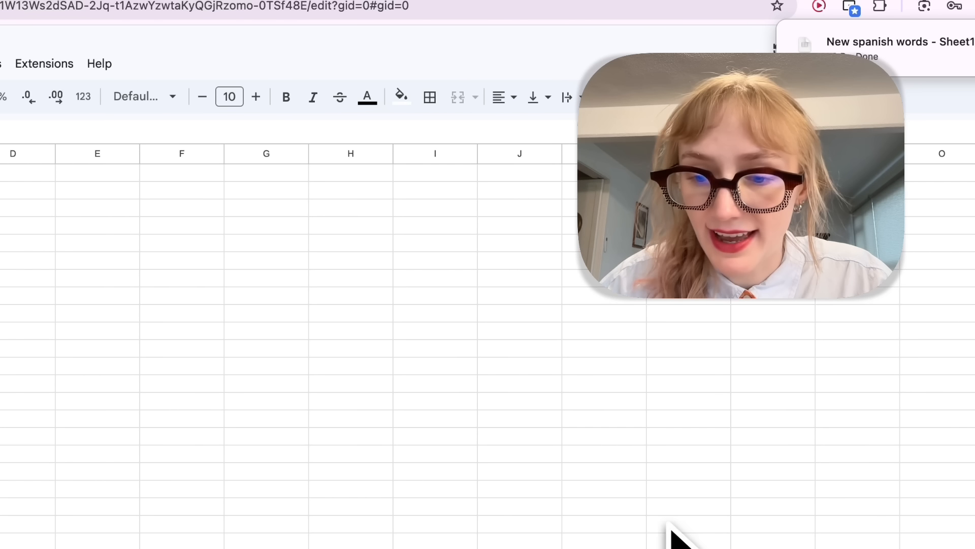
- Switch to Anki and open "New spanish words - Sheet1.csv" from Downloads as the file to import
key(super+Tab)
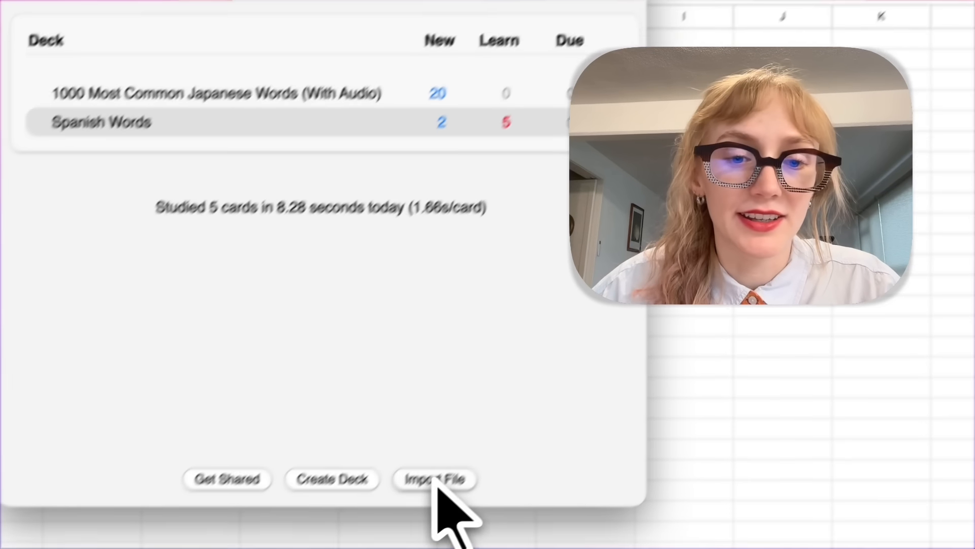
click(431, 482)
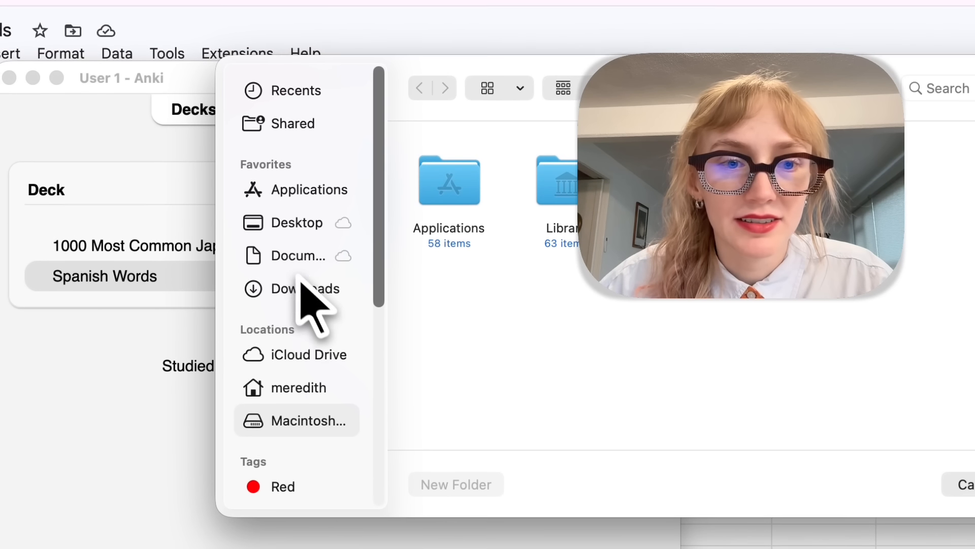
click(298, 287)
click(574, 188)
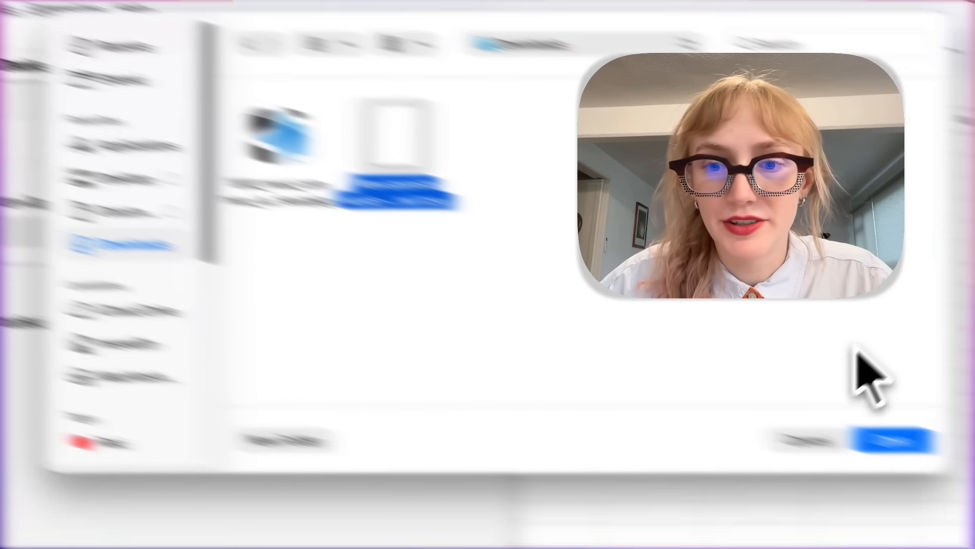
click(746, 398)
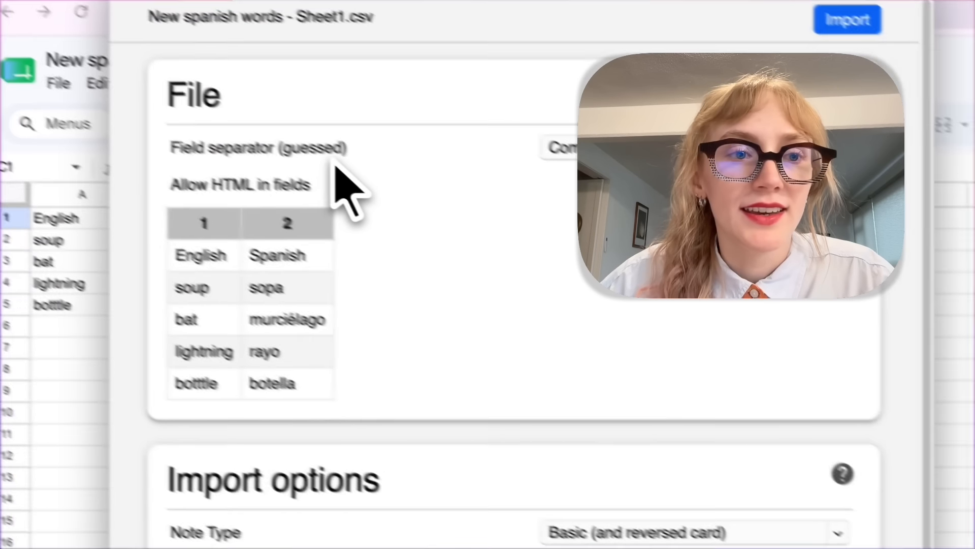
- Set the import's note type to Basic and its deck to Spanish Words, and import the notes
scroll(473, 214, down, 3)
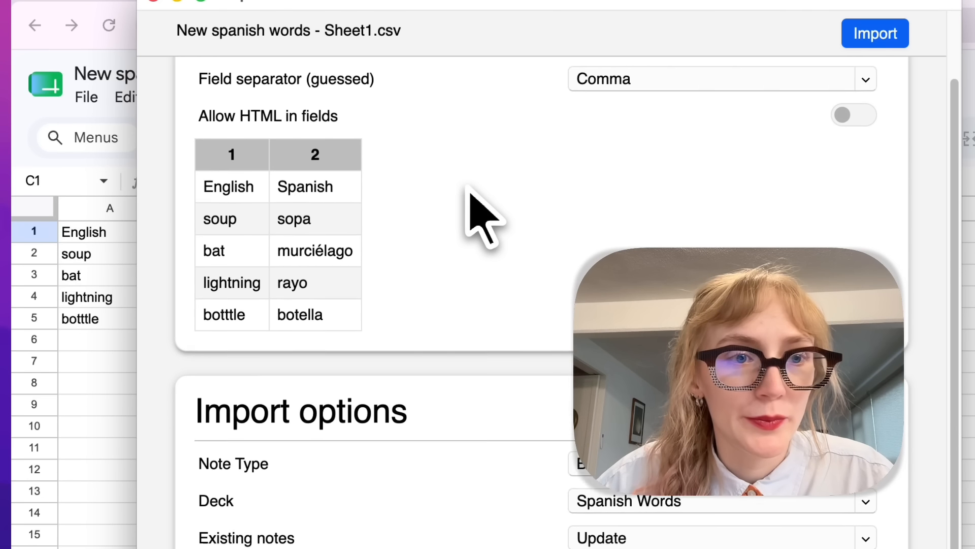
scroll(289, 313, down, 4)
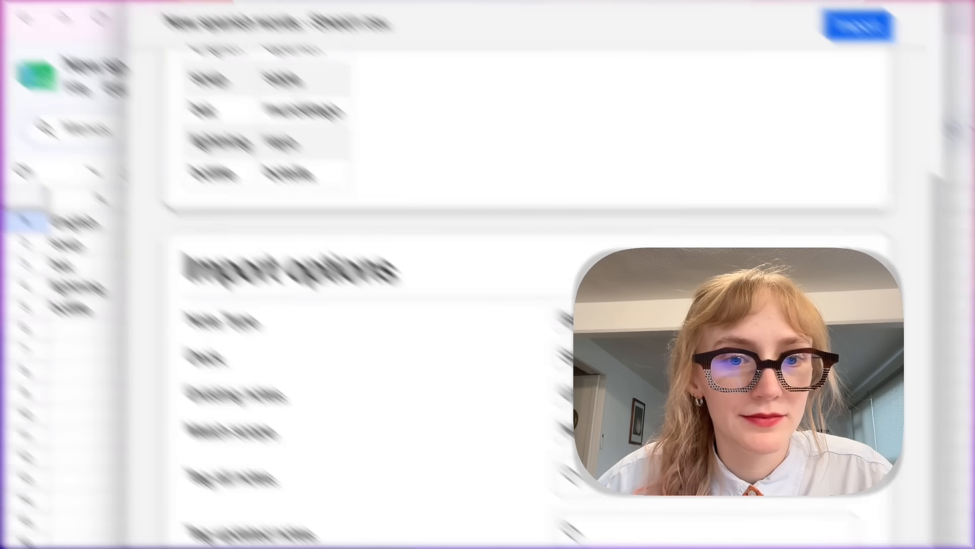
click(710, 329)
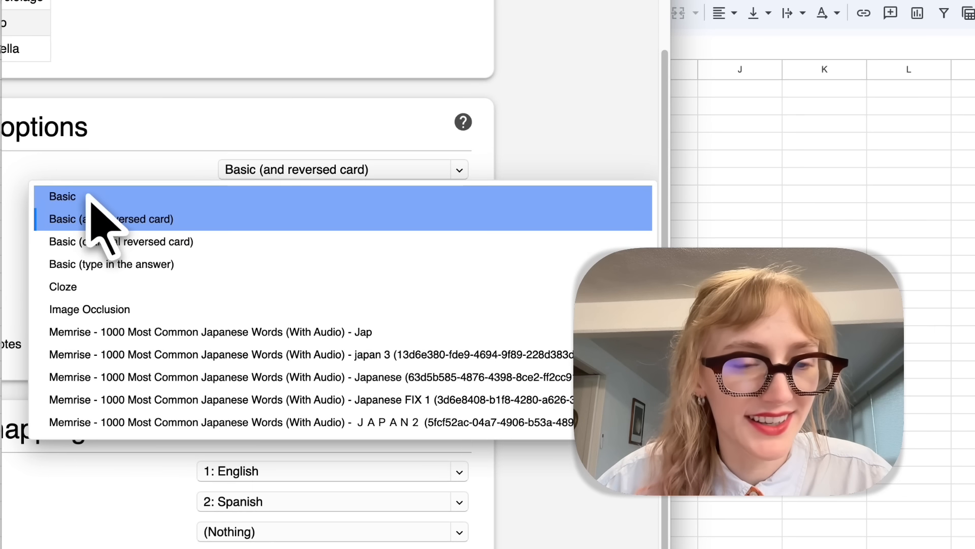
click(92, 199)
click(429, 201)
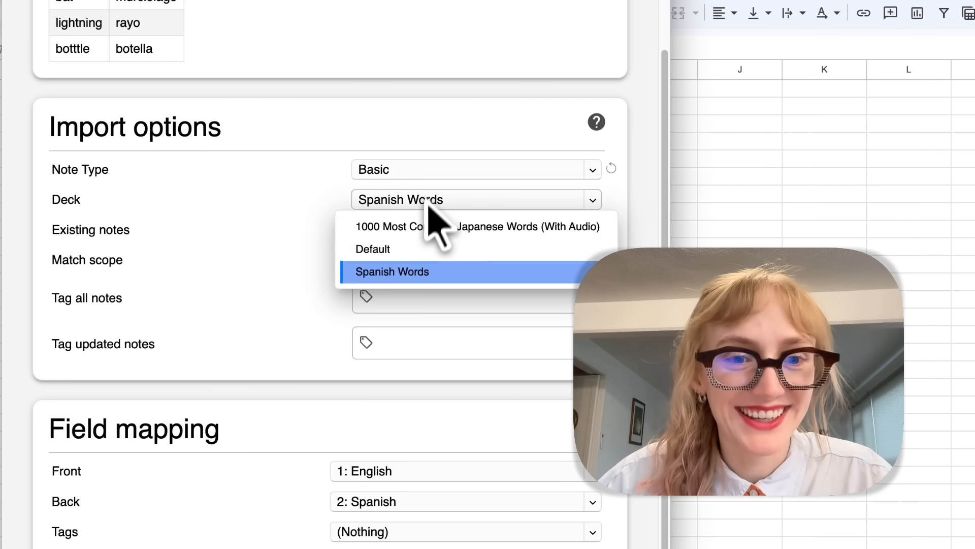
click(405, 273)
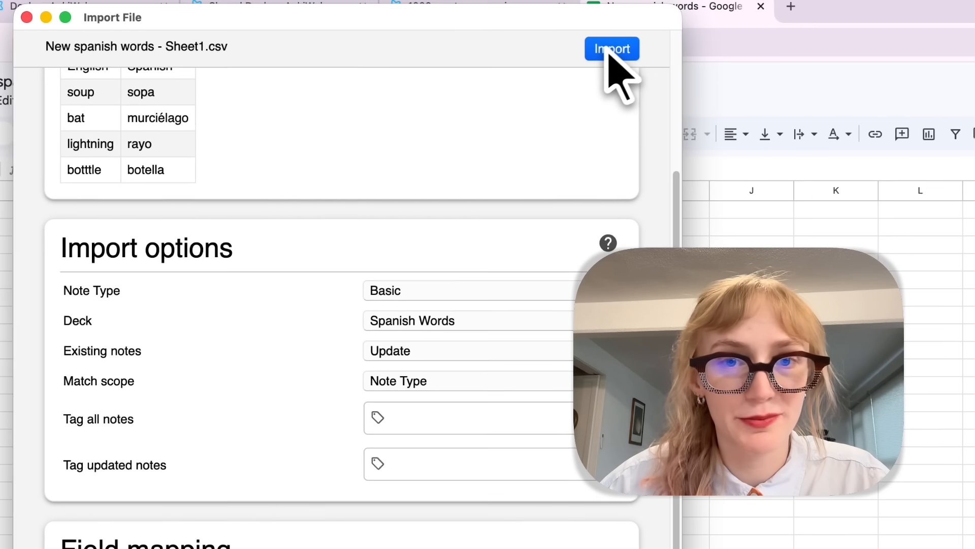
click(235, 59)
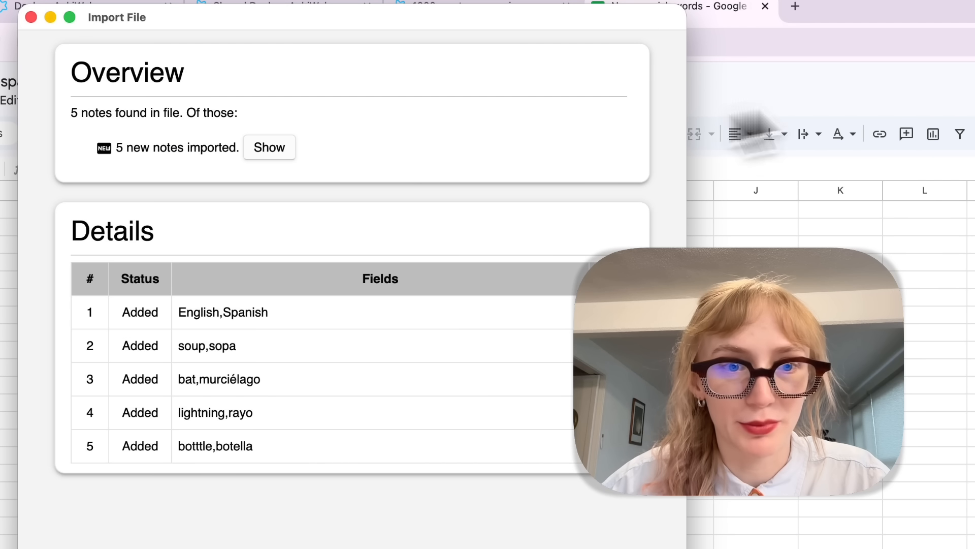
- Show the newly imported notes in the card browser and check the front and back of the individual cards
click(260, 157)
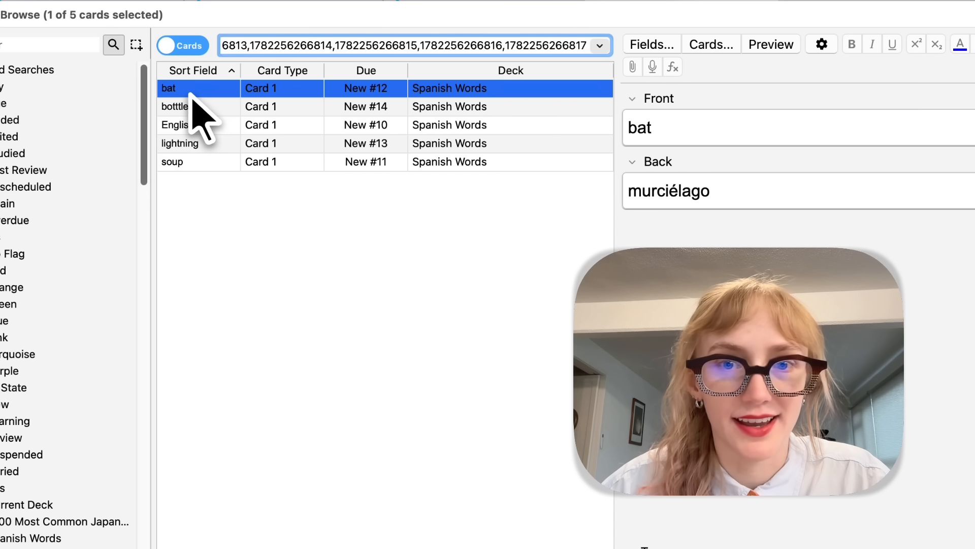
click(193, 106)
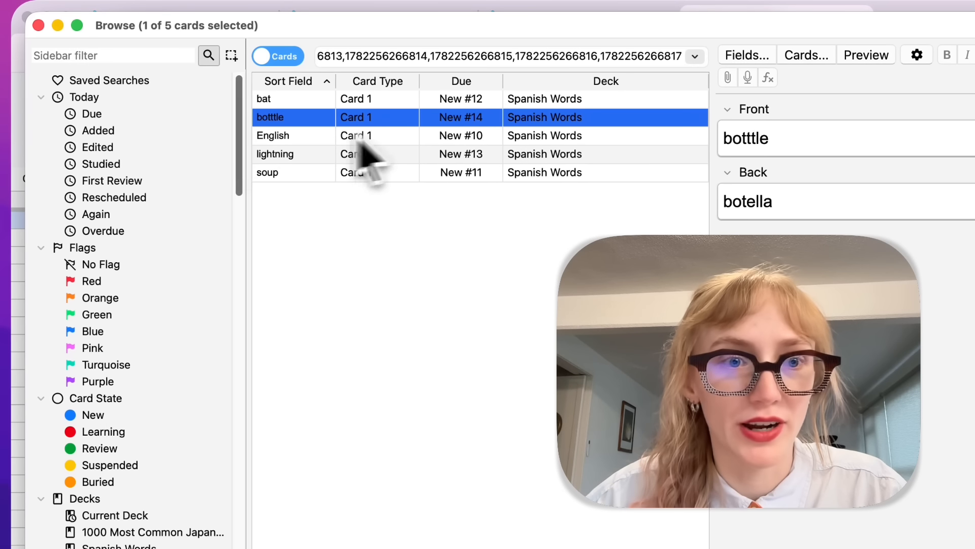
click(360, 136)
click(312, 155)
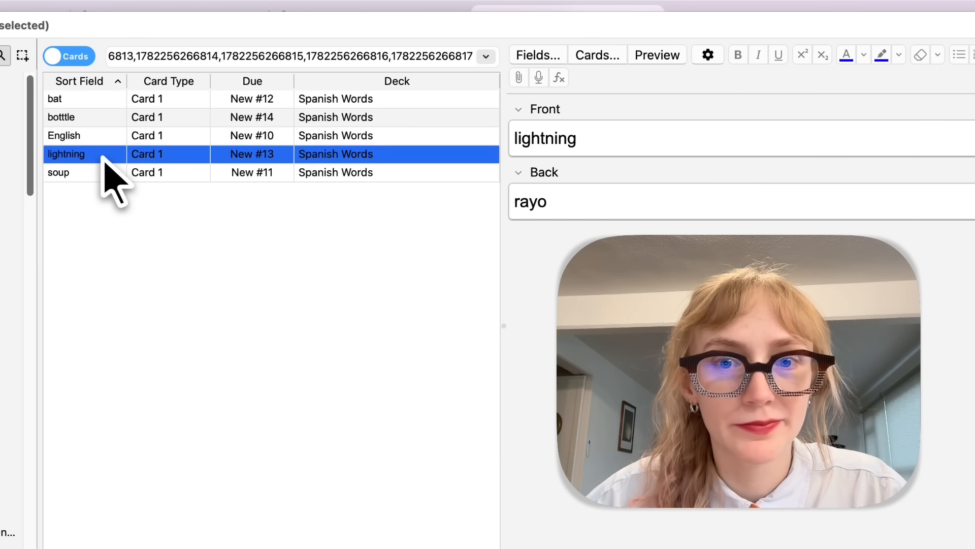
click(100, 176)
click(80, 139)
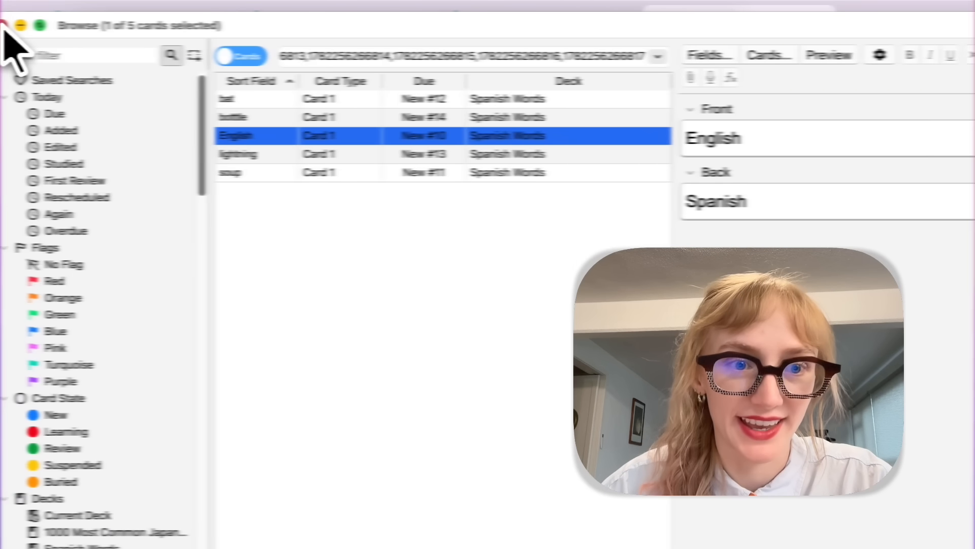
click(17, 22)
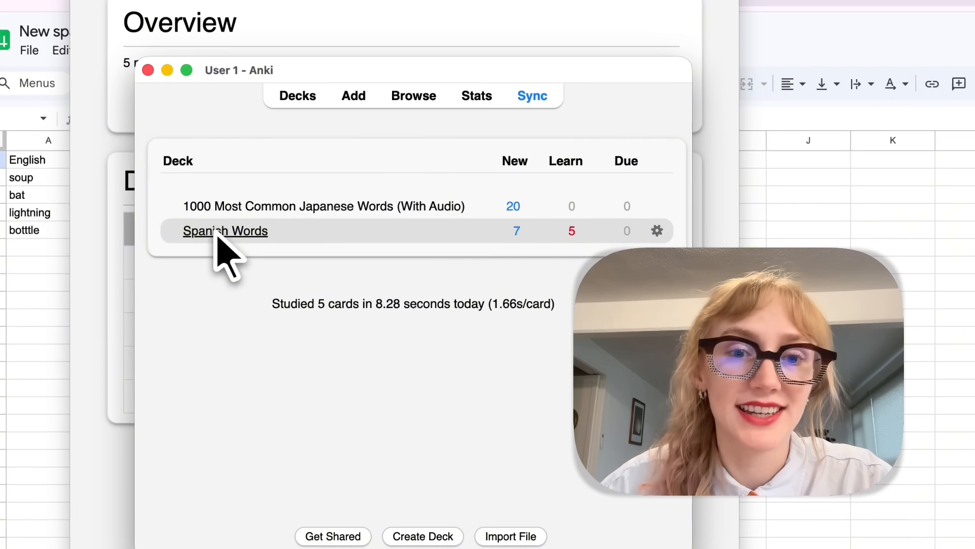
- Start a study session for the Spanish Words deck and answer cards up to the imported soup card
click(223, 231)
click(511, 205)
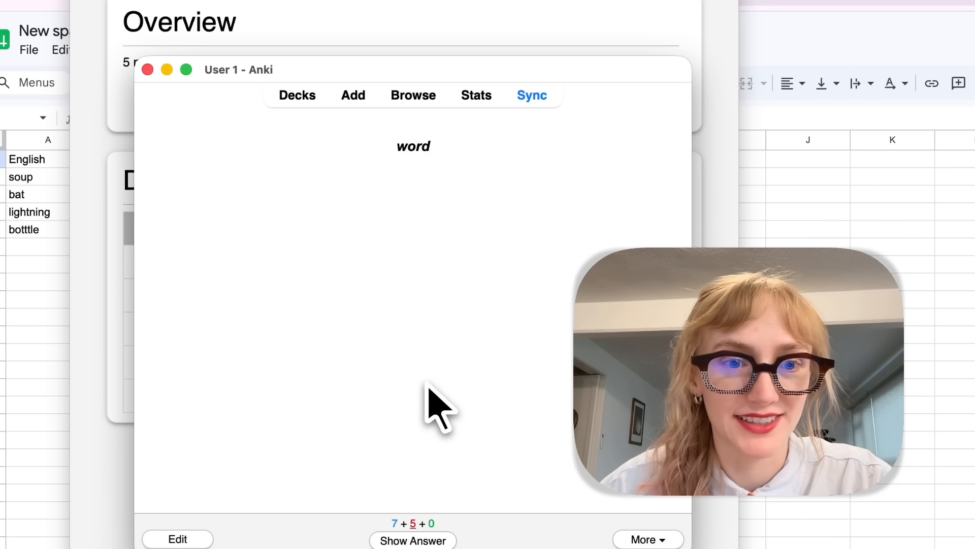
key(Return)
key(Return)
key(Return)
key(Return)
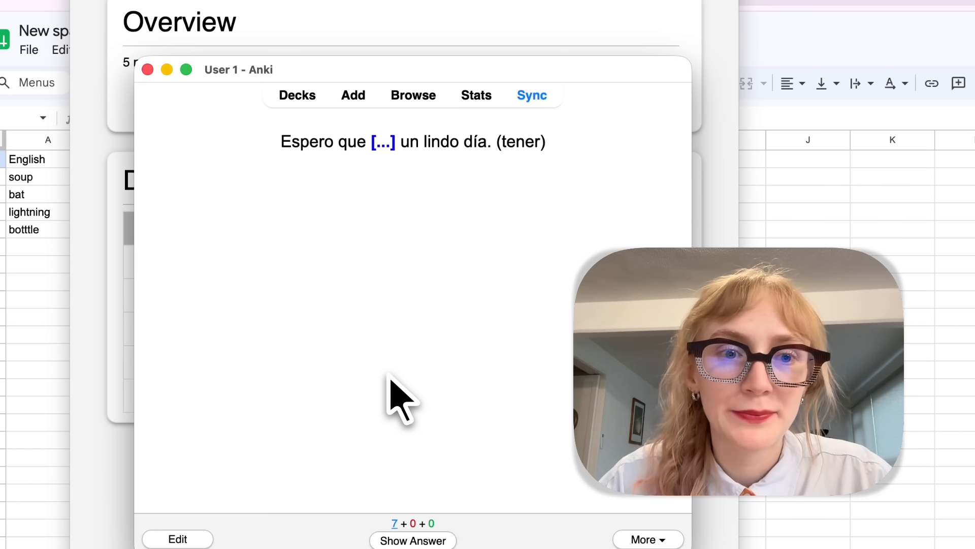
key(Return)
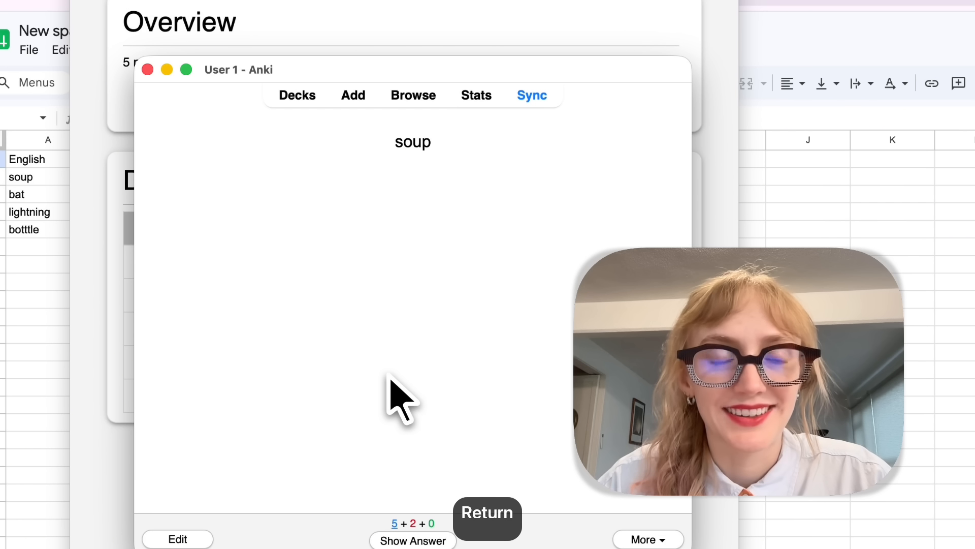
- Reveal and rate the soup, bat and lightning cards, and reveal the answer of the botttle card
key(Return)
key(Return)
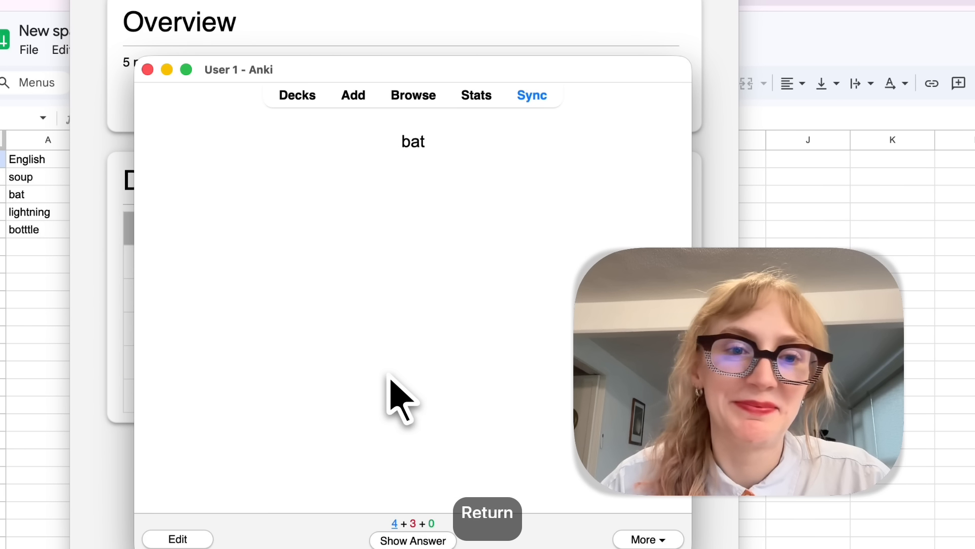
key(Return)
key(Return)
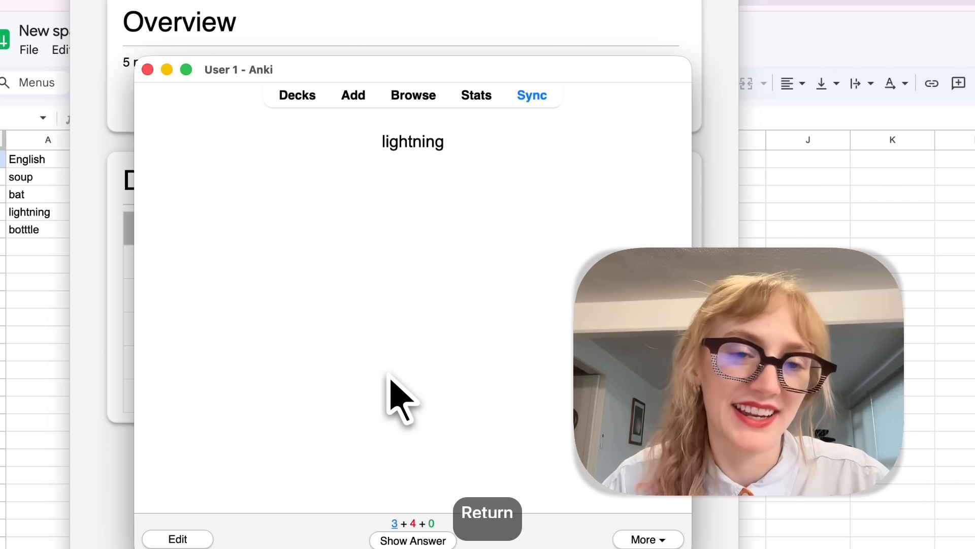
key(Return)
key(Return)
key(Return)
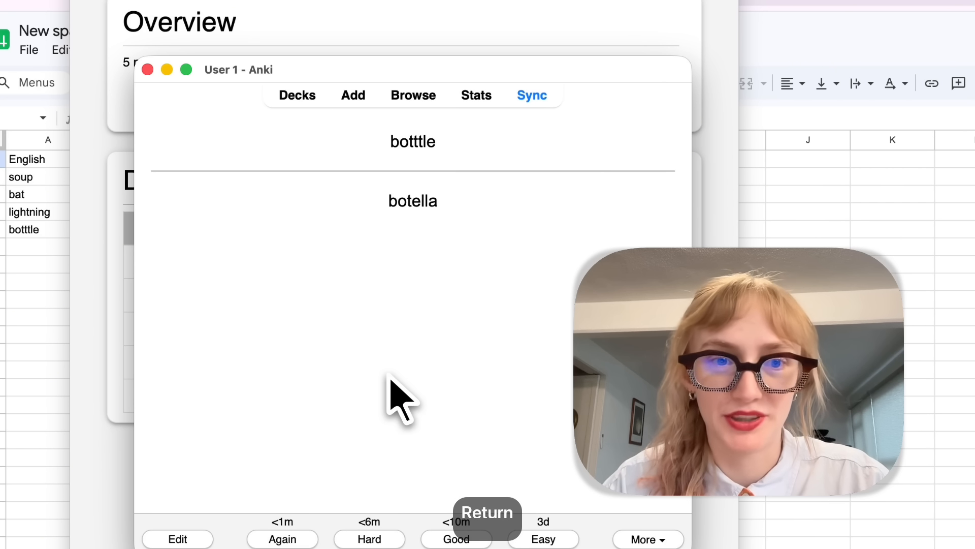
- Close the study window and clear the English and Spanish header cells in A1:B1 of the word sheet
click(148, 69)
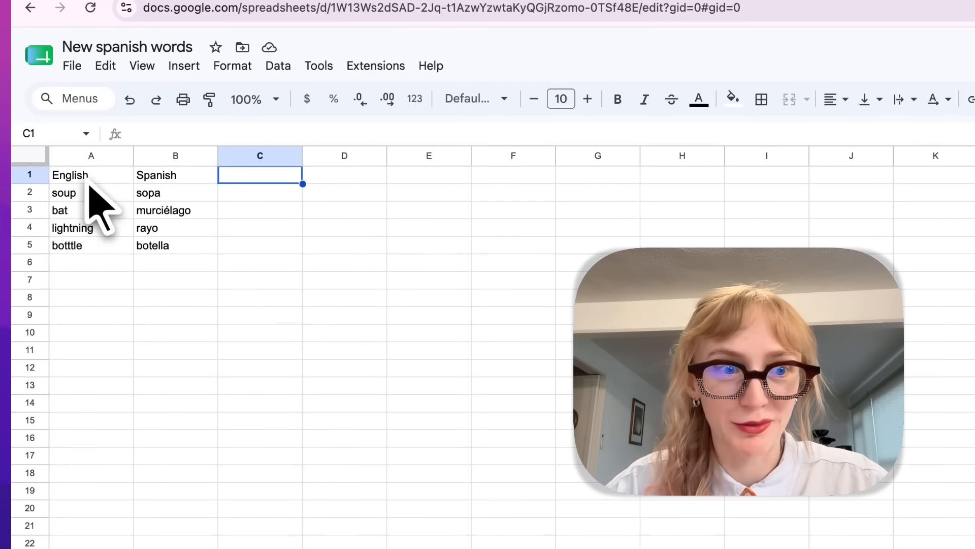
drag(90, 179, 144, 181)
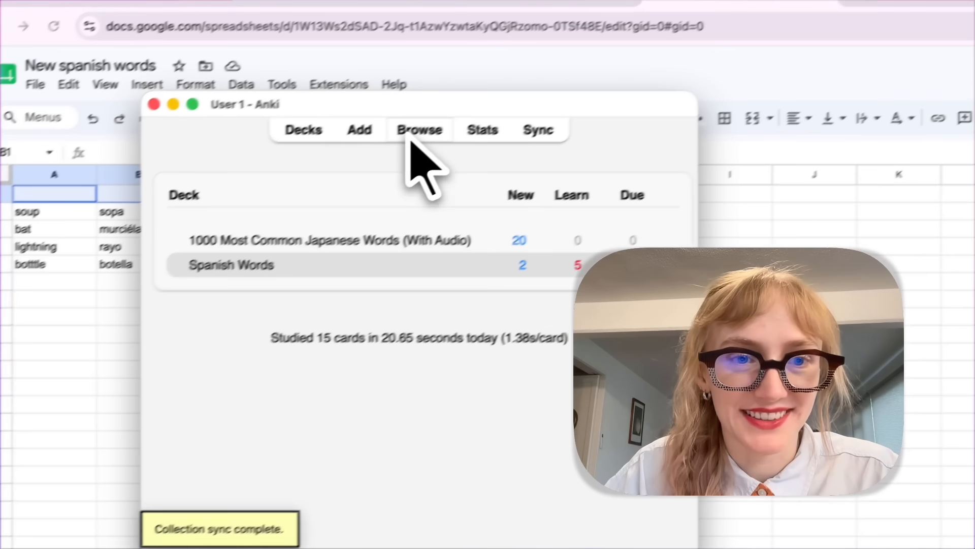
- Open the bat card in Anki's card browser and add blank lines below murciélago in its Back field
click(456, 112)
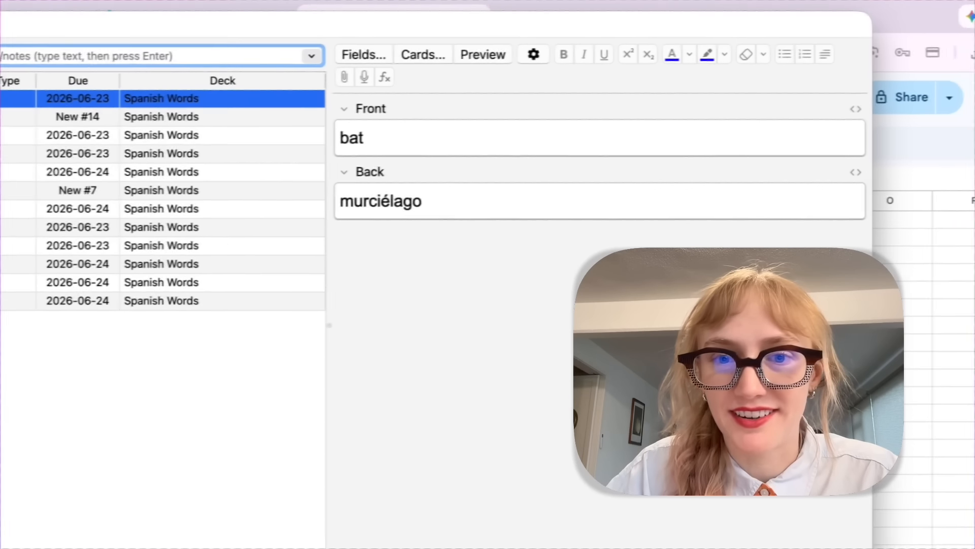
click(527, 201)
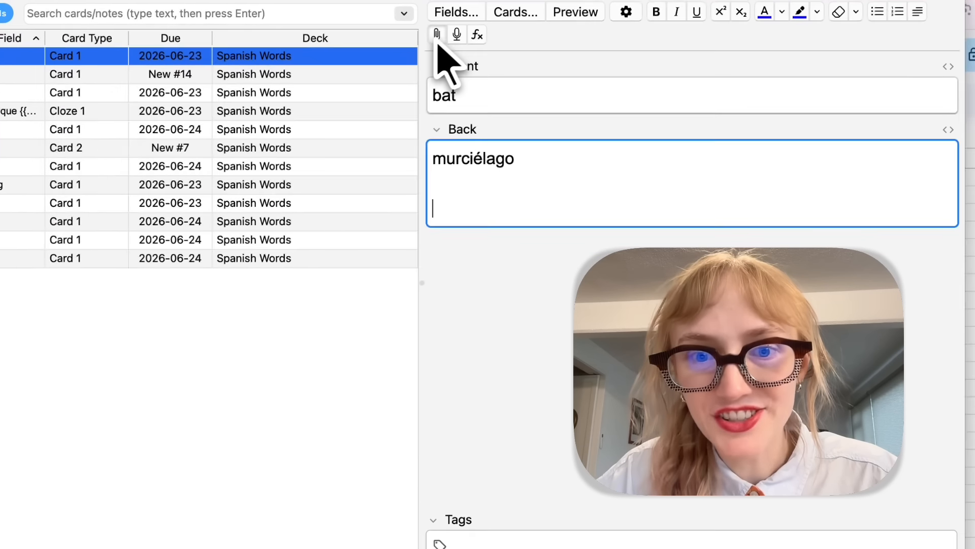
click(334, 77)
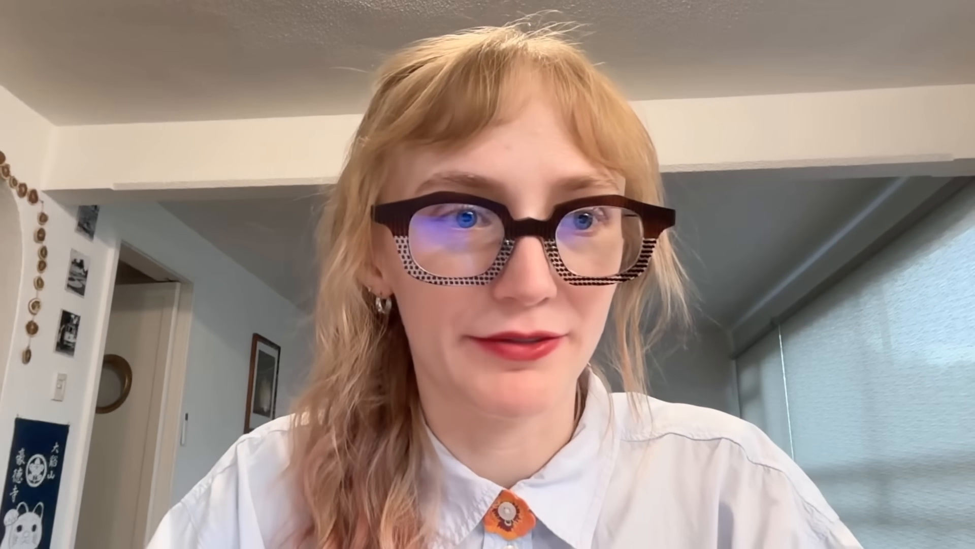
- Open forvo.com in the web browser and show its word search
key(Return)
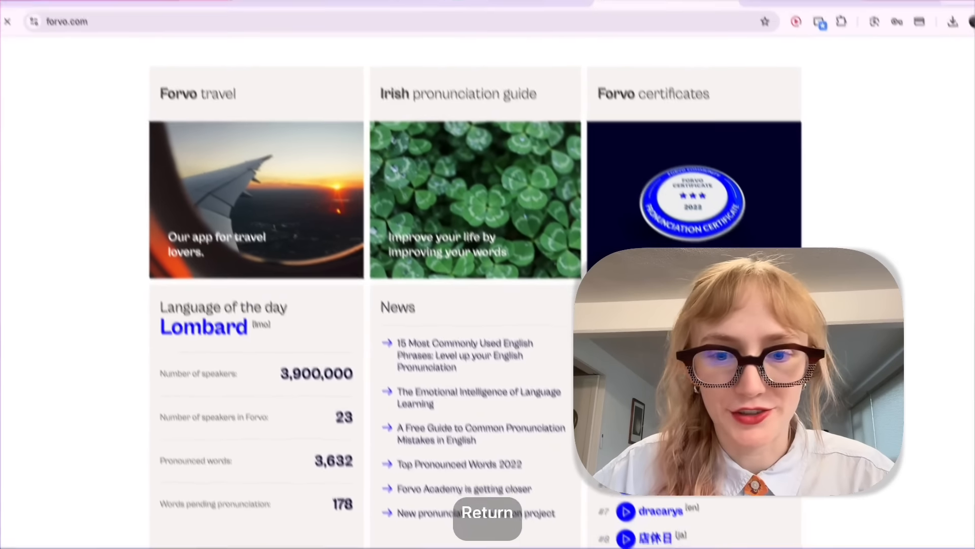
scroll(447, 127, up, 6)
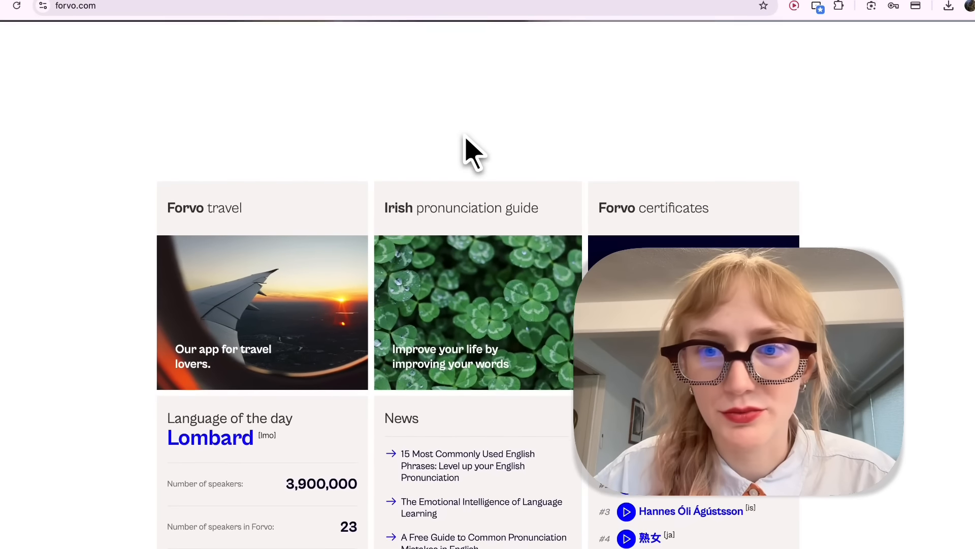
scroll(466, 142, up, 4)
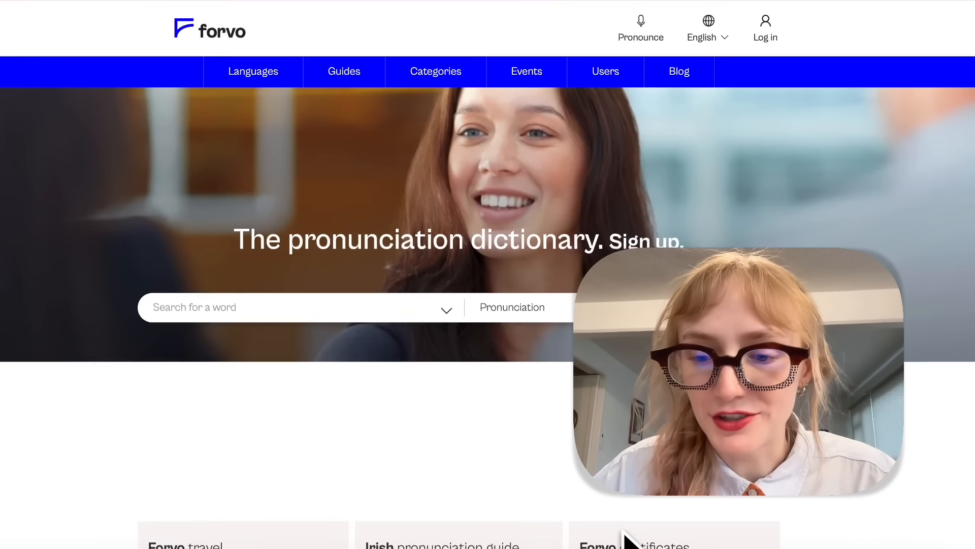
- Copy murciélago from the bat card's Back field in Anki and search for its pronunciation on Forvo
click(713, 547)
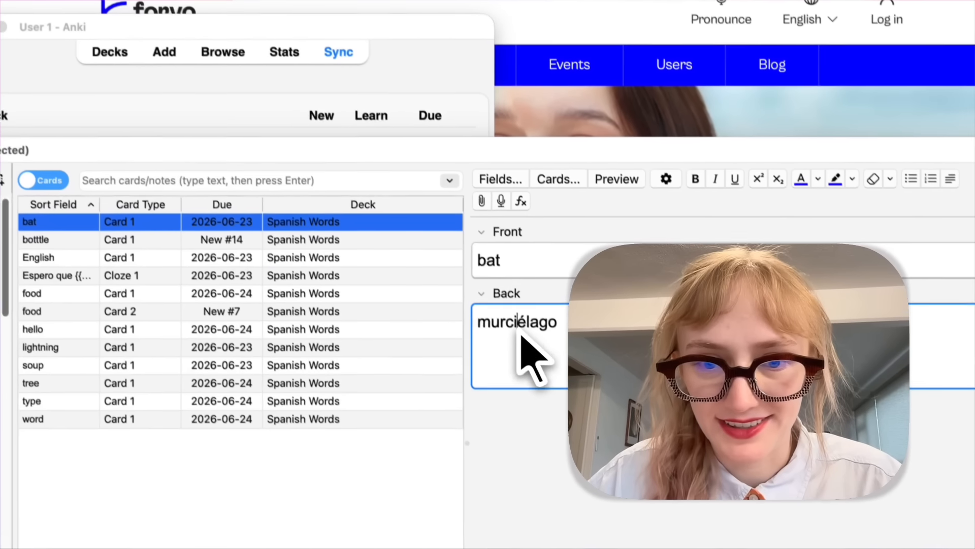
double_click(486, 265)
right_click(487, 268)
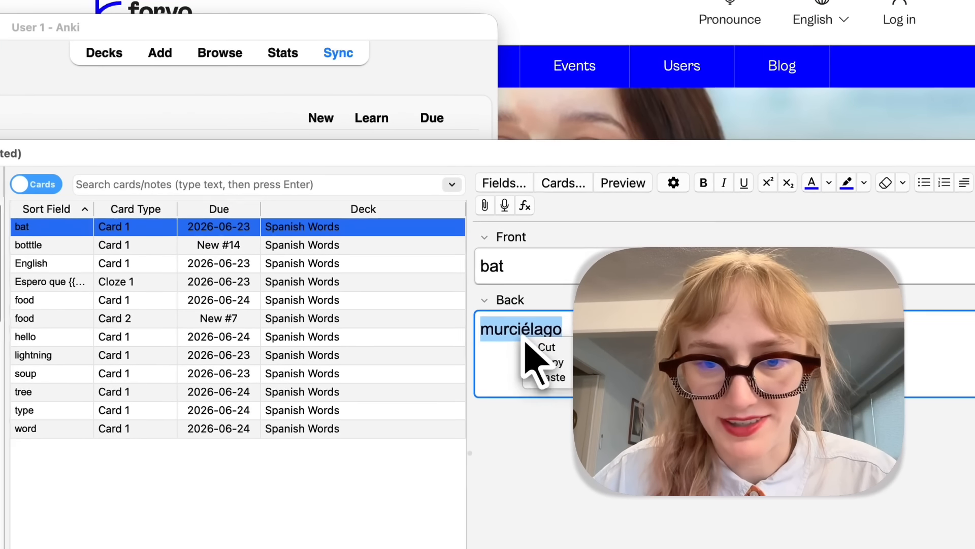
click(720, 127)
click(337, 386)
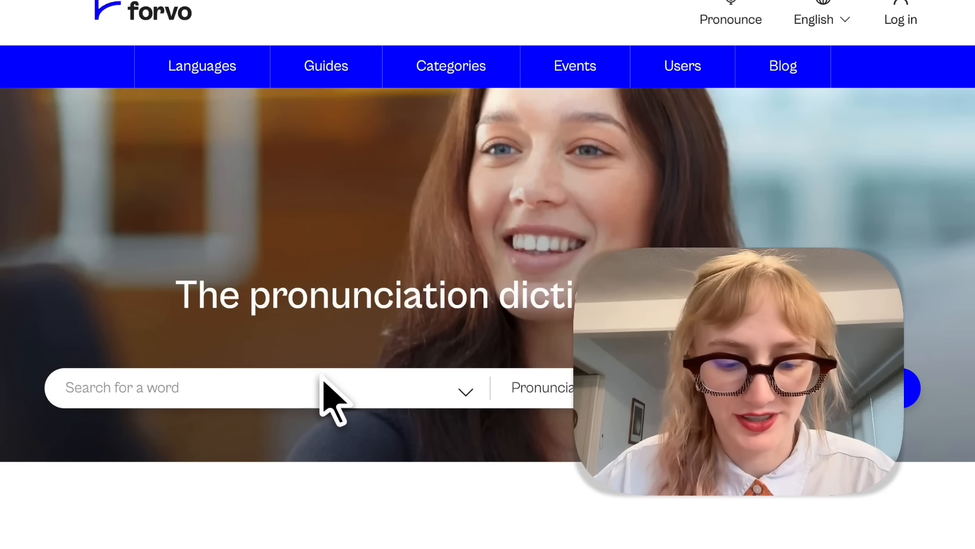
key(Return)
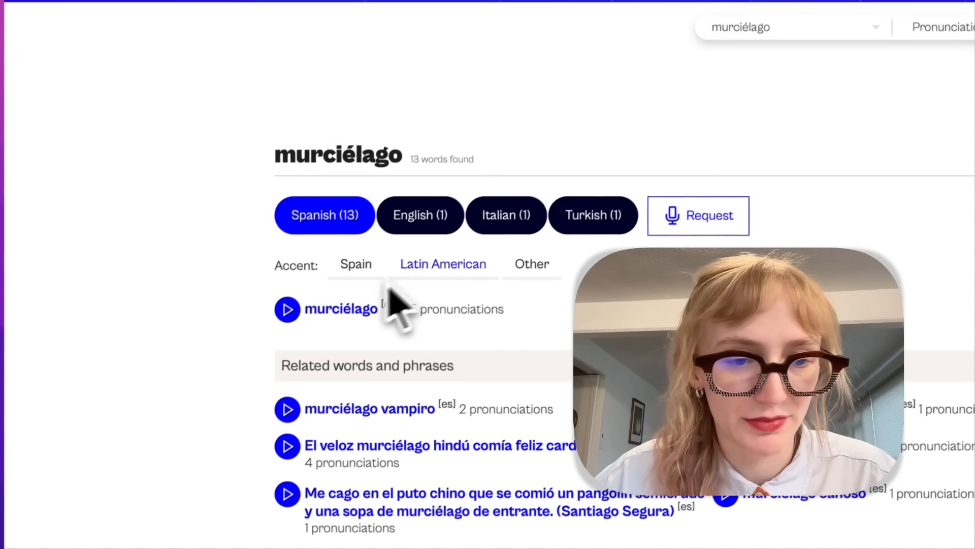
- Limit the Spanish results to the Latin American accent and open the pronunciation page for murciélago
click(389, 287)
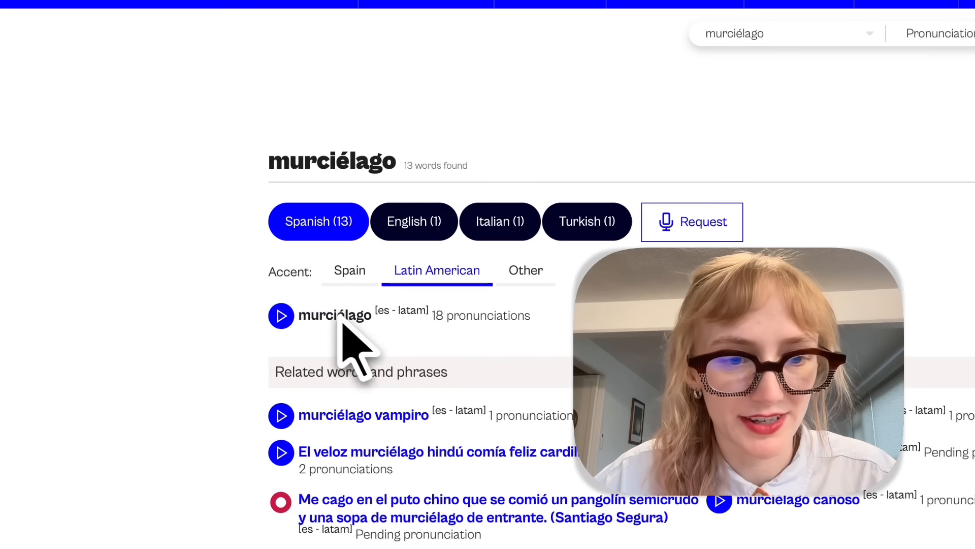
click(342, 321)
scroll(325, 170, down, 2)
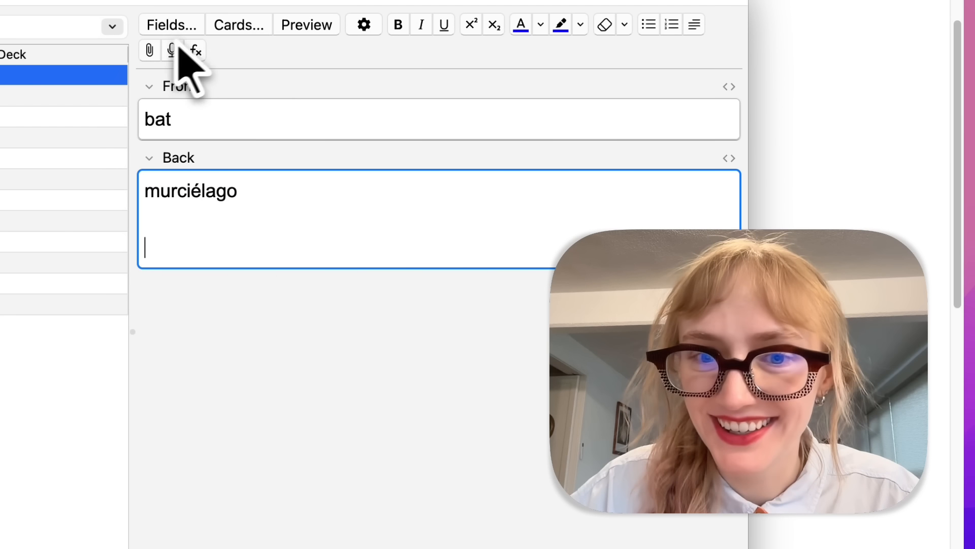
- Attach the murciélago audio file from Downloads to the bat card's Back field in Anki and close the card browser
click(156, 54)
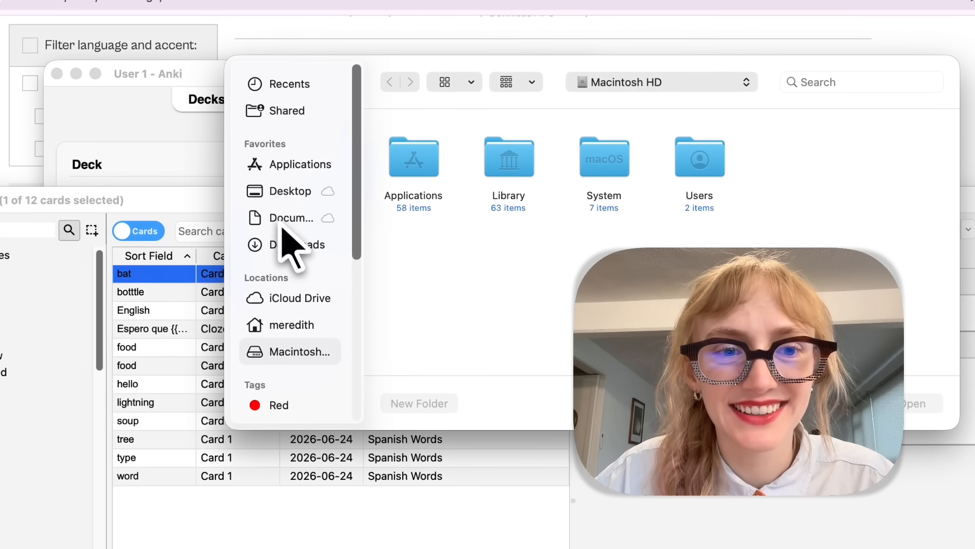
click(283, 248)
double_click(597, 169)
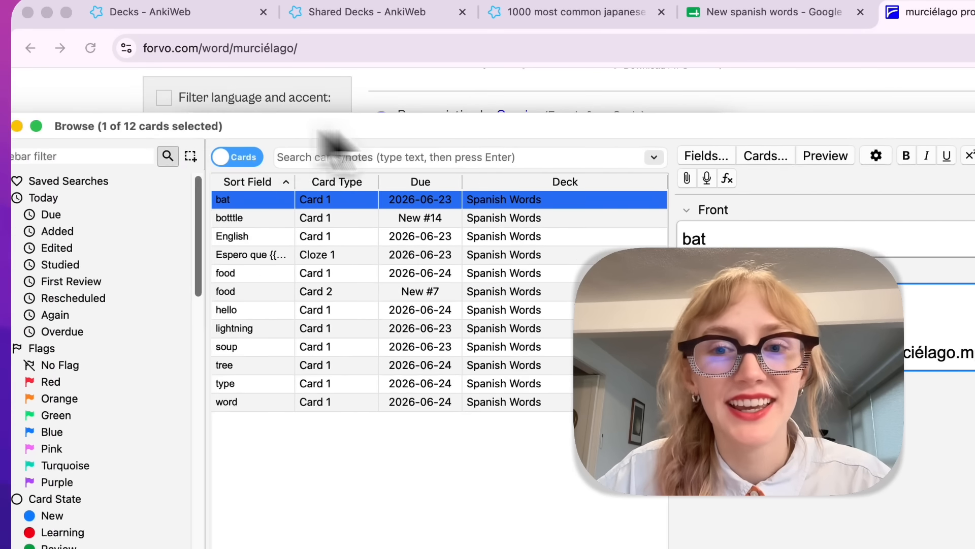
drag(318, 131, 187, 89)
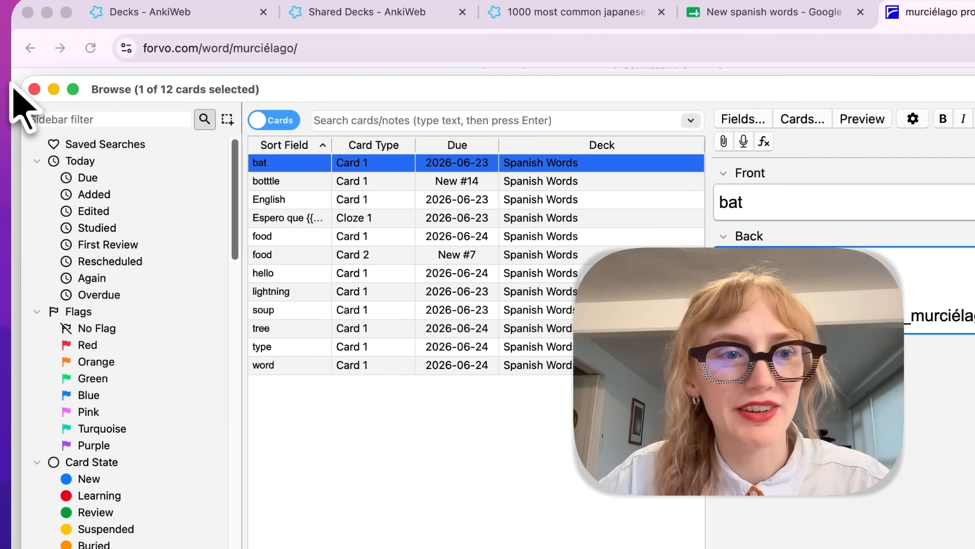
click(35, 90)
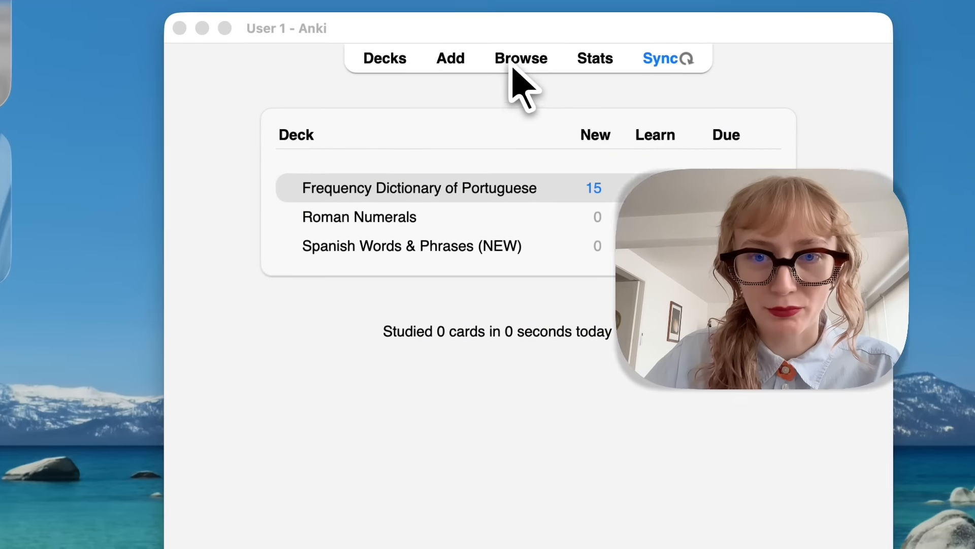
- Open the card browser and show only the cards of the Frequency Dictionary of Portuguese deck
click(371, 55)
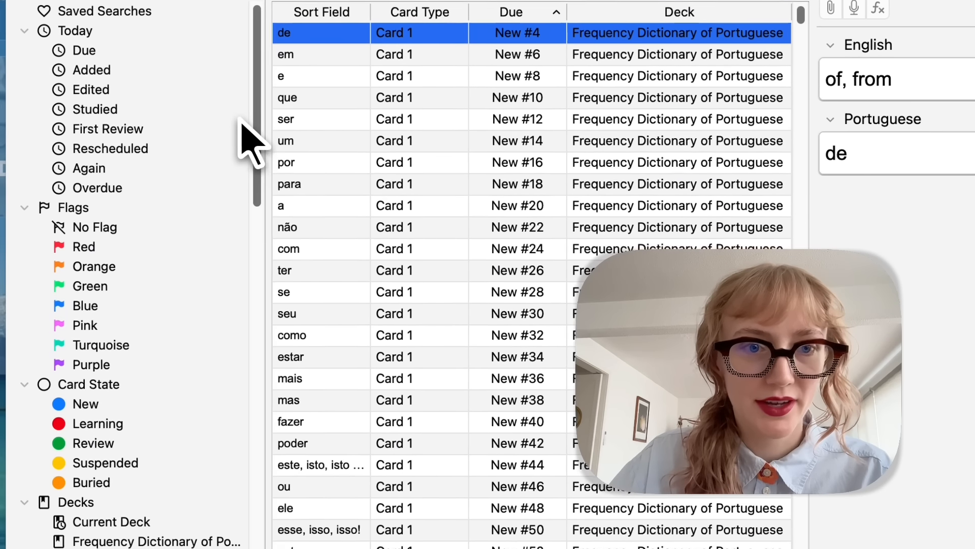
drag(261, 114, 277, 95)
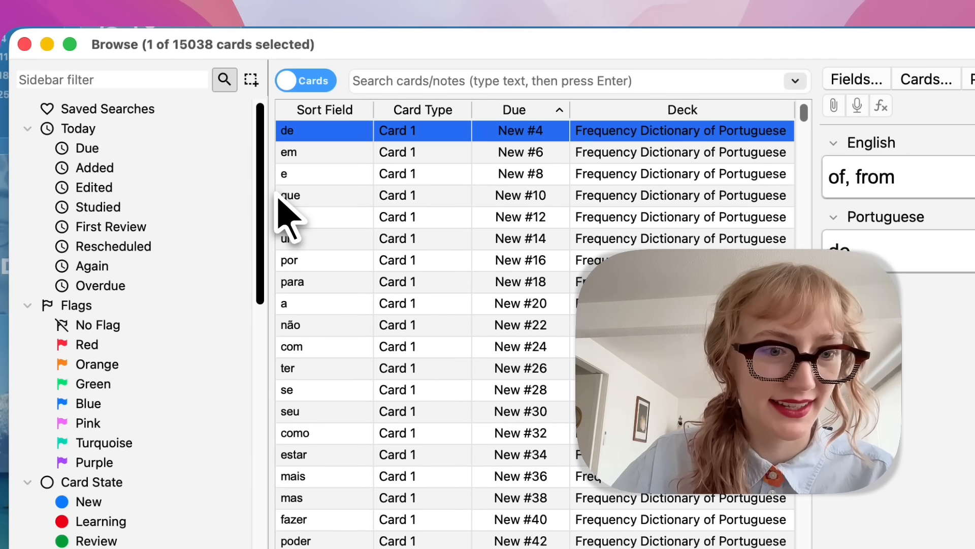
drag(278, 213, 269, 316)
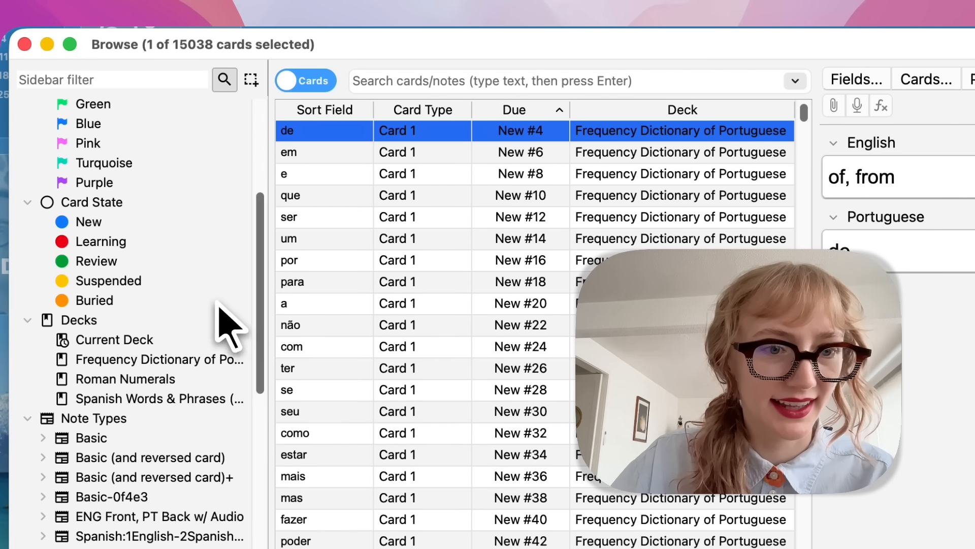
click(147, 359)
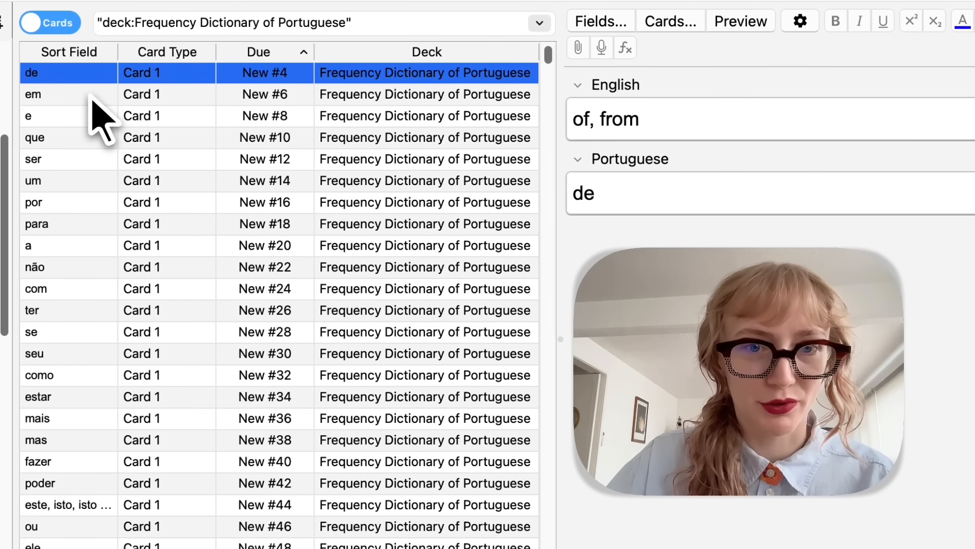
- Go through the Portuguese cards from em to fazer and examine their English and Portuguese fields
click(135, 96)
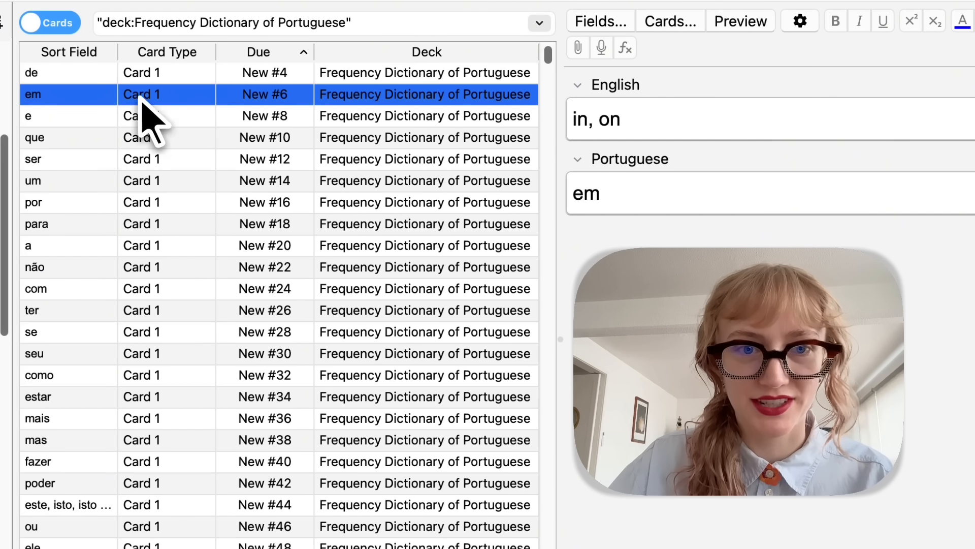
key(Down)
key(Down)
key(Down)
key(Down)
key(Down)
key(Down)
key(Down)
key(Down)
key(Down)
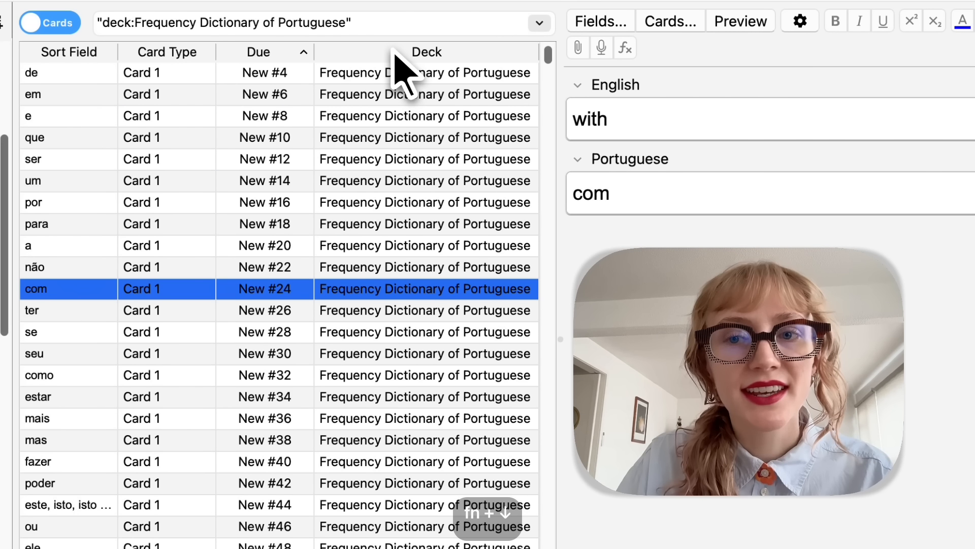
key(Down)
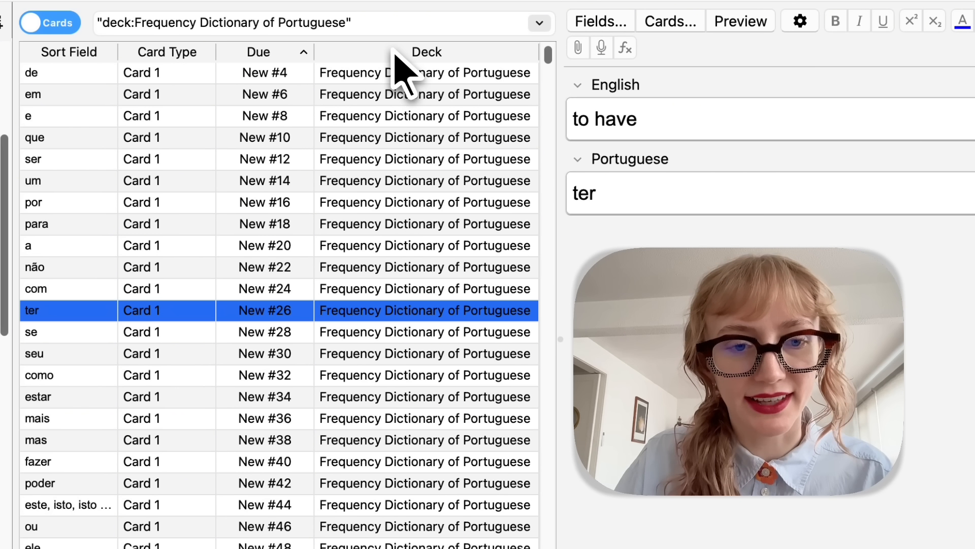
key(Down)
key(Down)
key(Down)
key(Down)
key(Down)
key(Down)
key(Down)
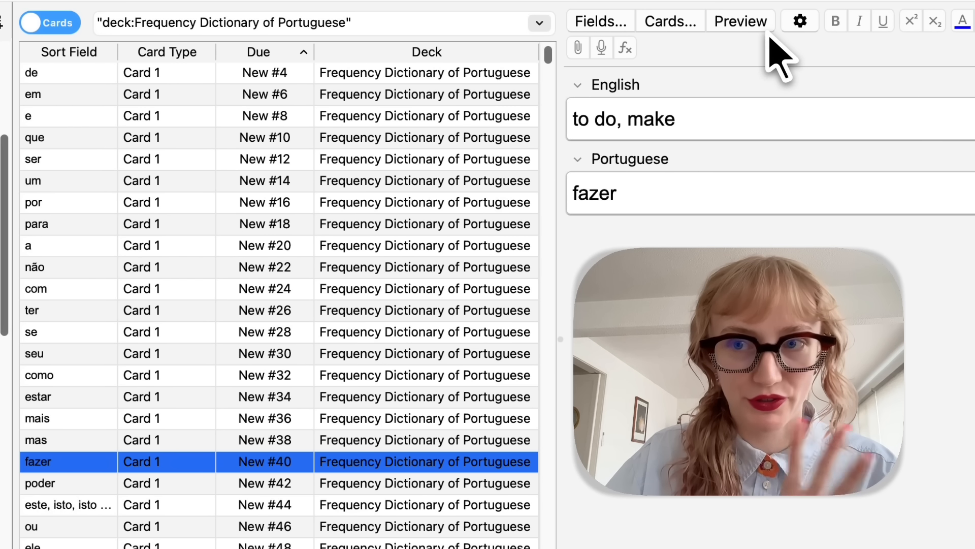
- Open the card type templates for the fazer card and delete the {{Portuguese}} line from the Back Template
click(669, 32)
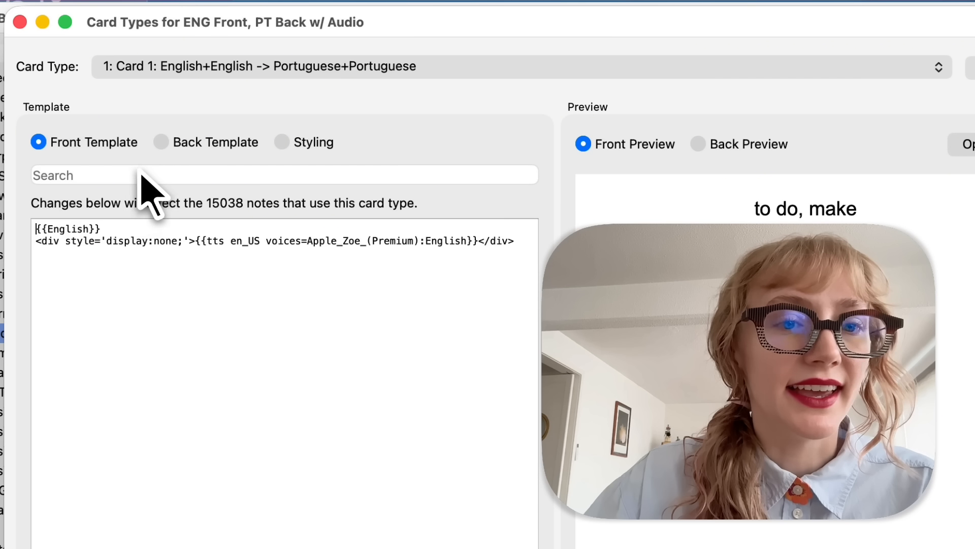
click(165, 145)
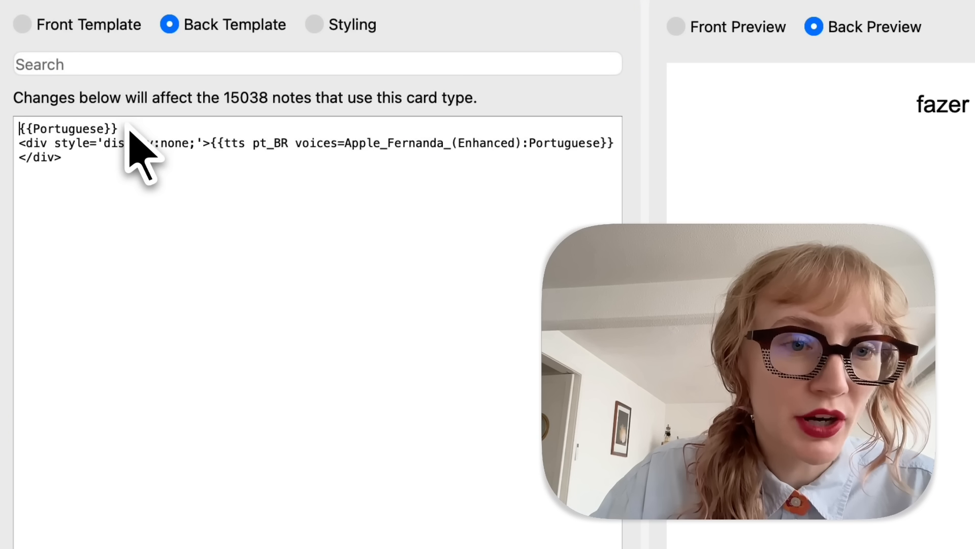
drag(129, 133, 6, 130)
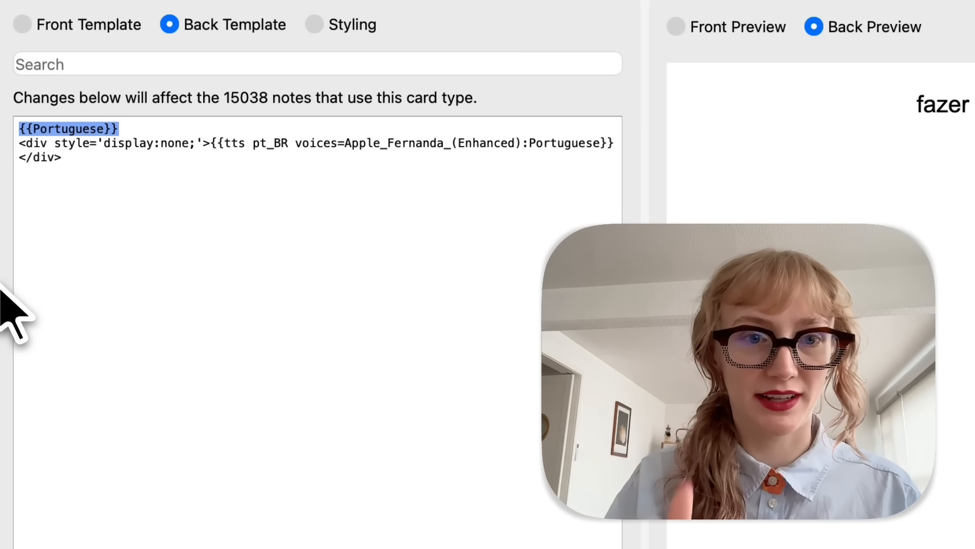
key(End)
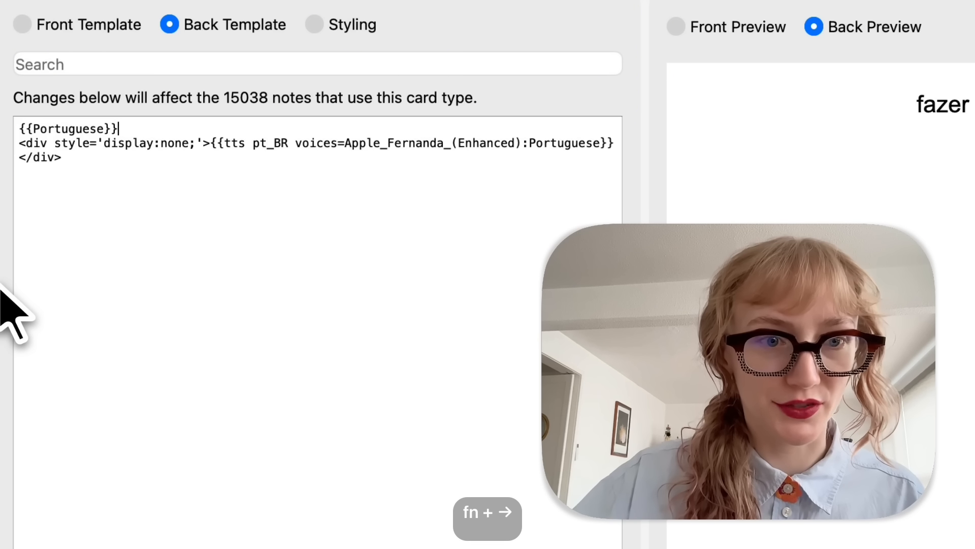
drag(131, 127, 19, 128)
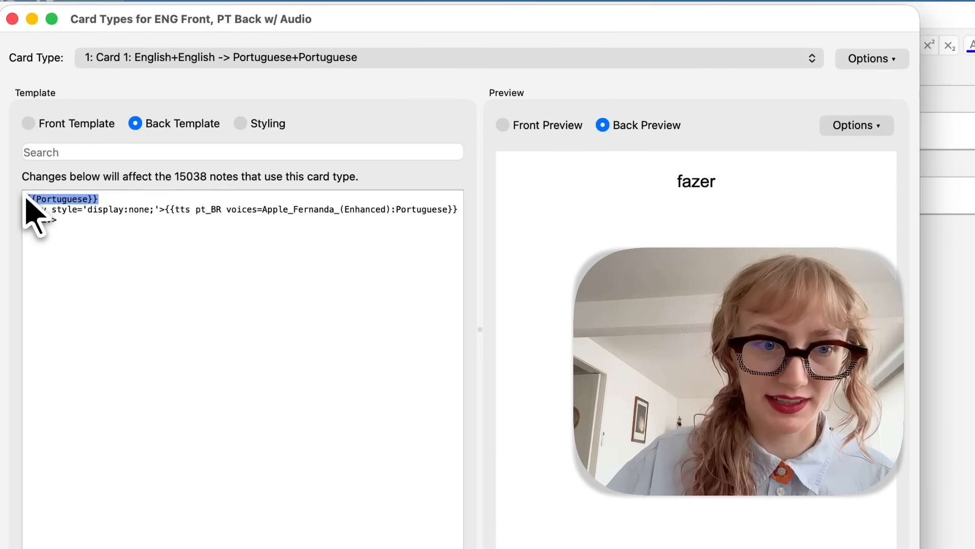
key(Delete)
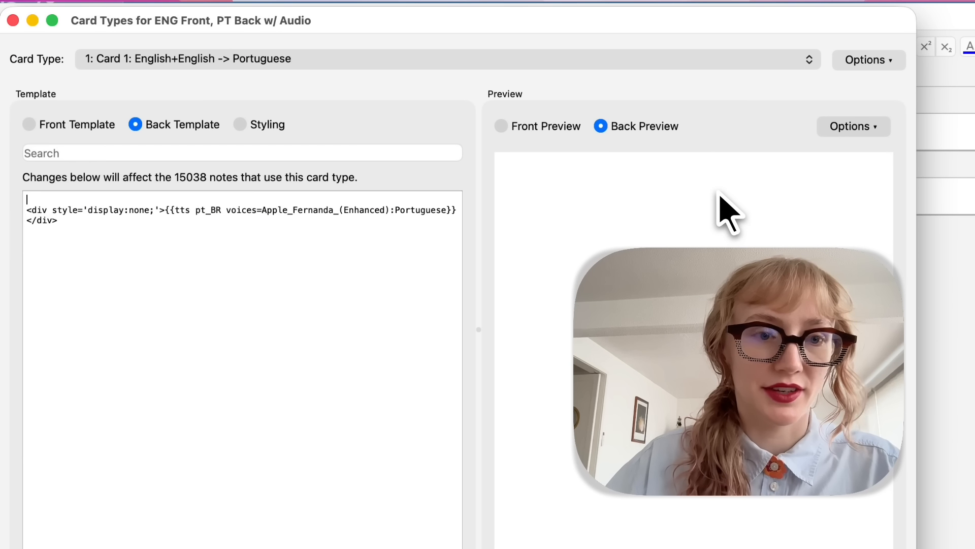
- Undo the deletion of the {{Portuguese}} line in the Back Template and examine the text-to-speech code with the Apple_Fernanda_(Enhanced) voice
key(super+z)
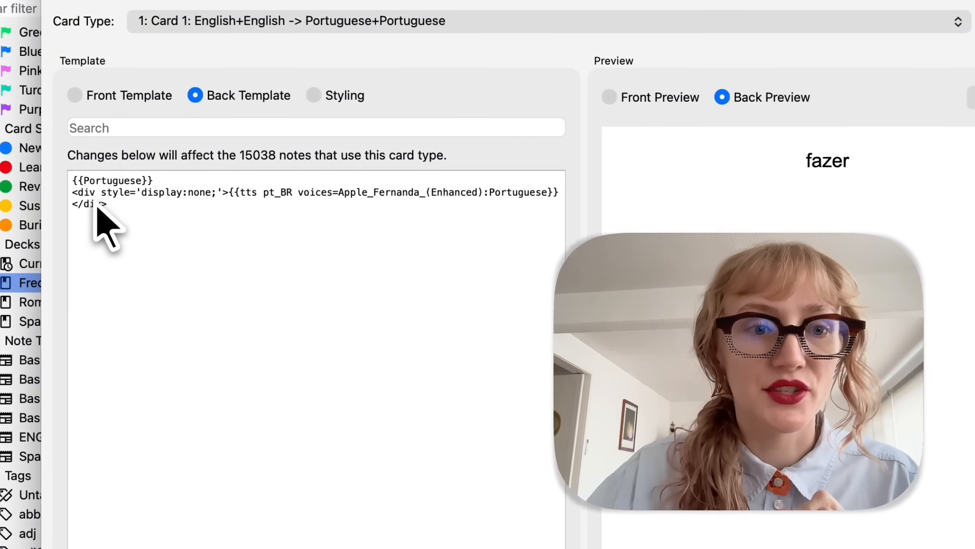
drag(59, 221, 26, 211)
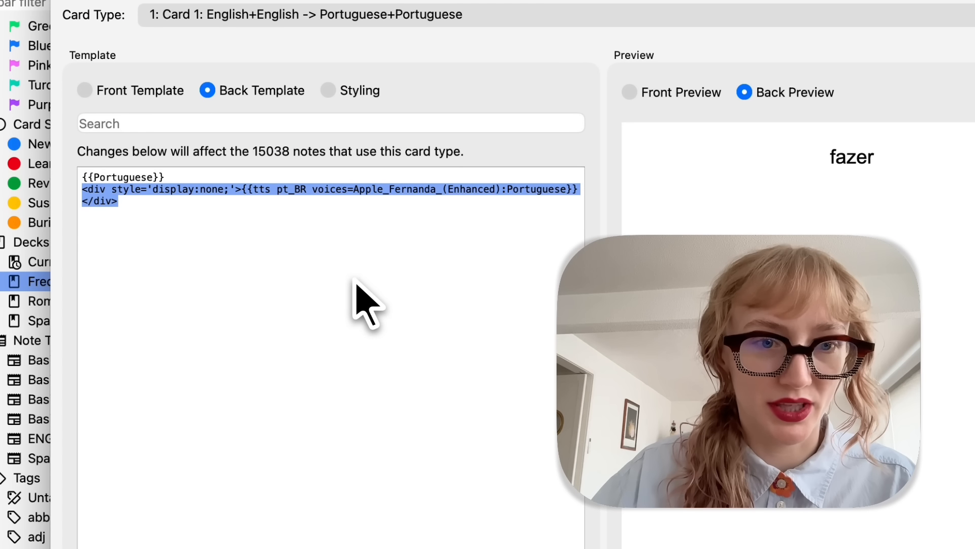
click(268, 202)
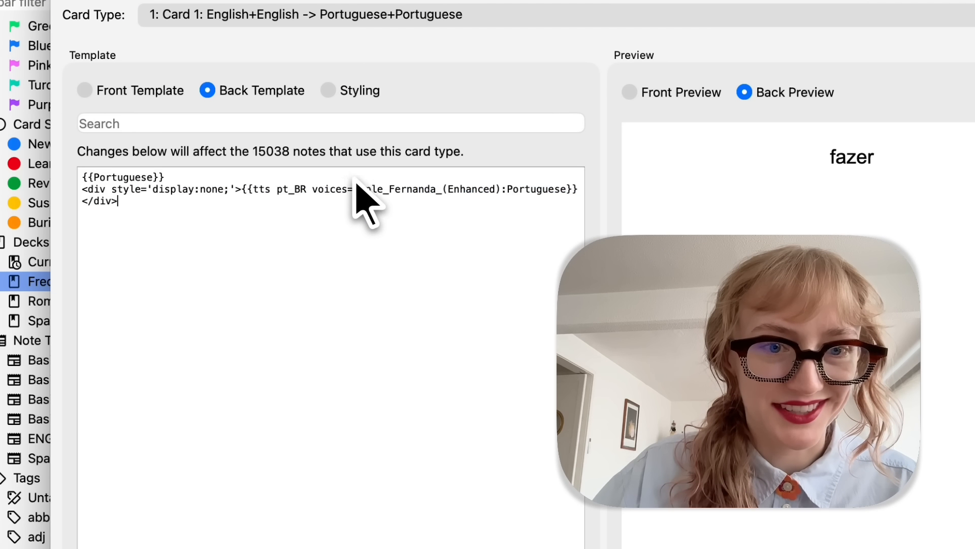
drag(362, 192, 567, 192)
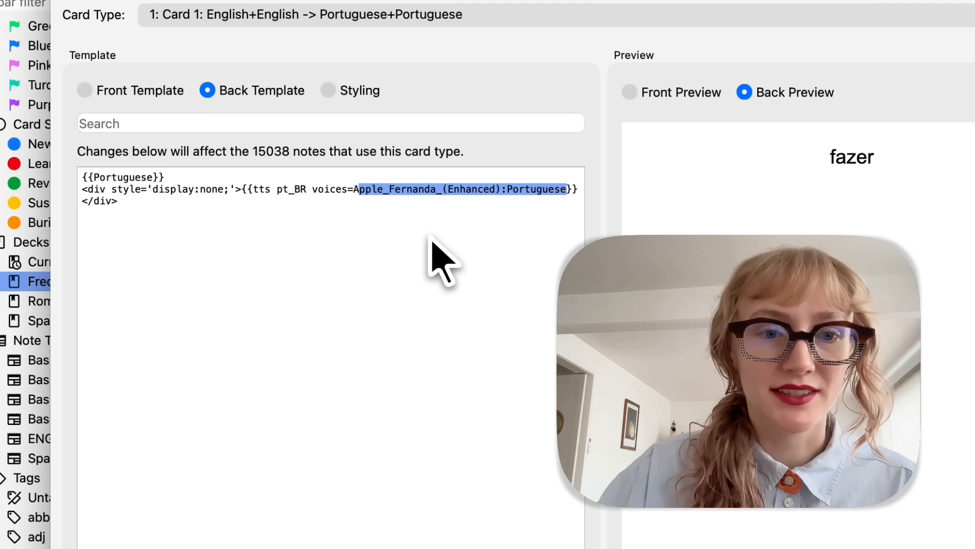
click(253, 211)
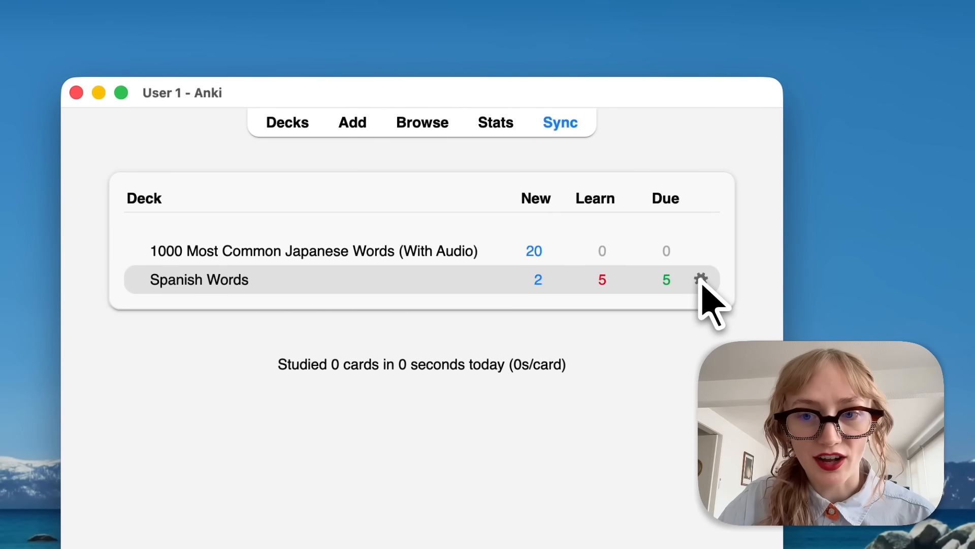
- Open the options for the Spanish Words deck, keep the Default preset, and enable FSRS
click(701, 280)
click(728, 309)
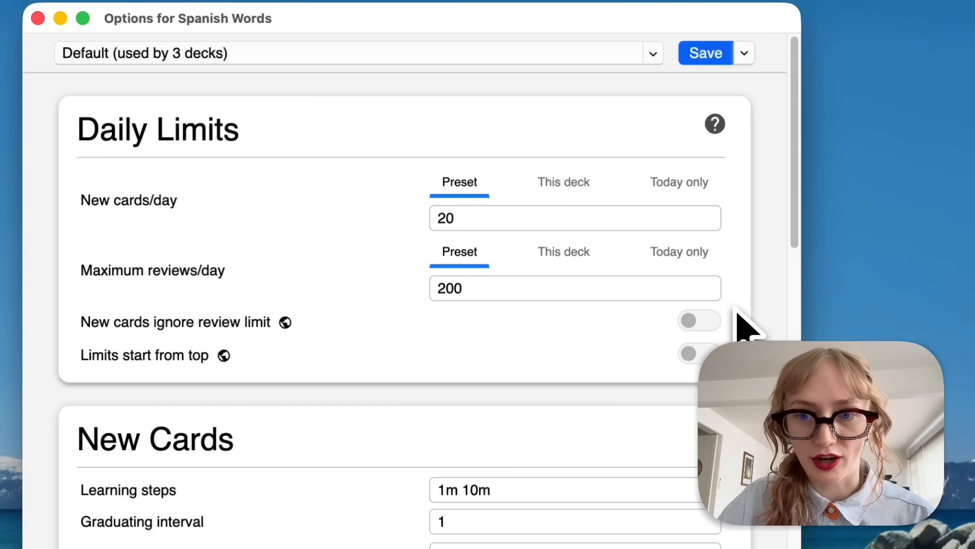
click(220, 55)
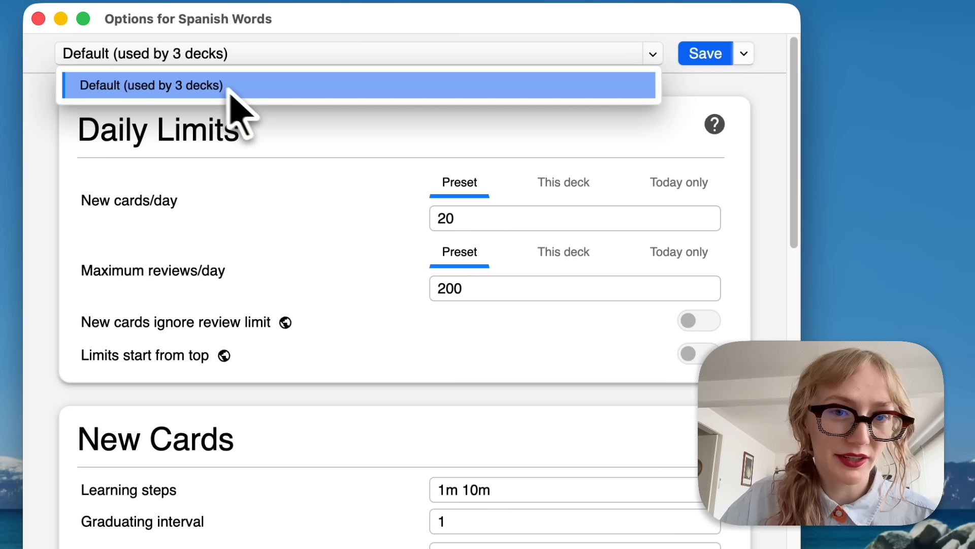
click(155, 85)
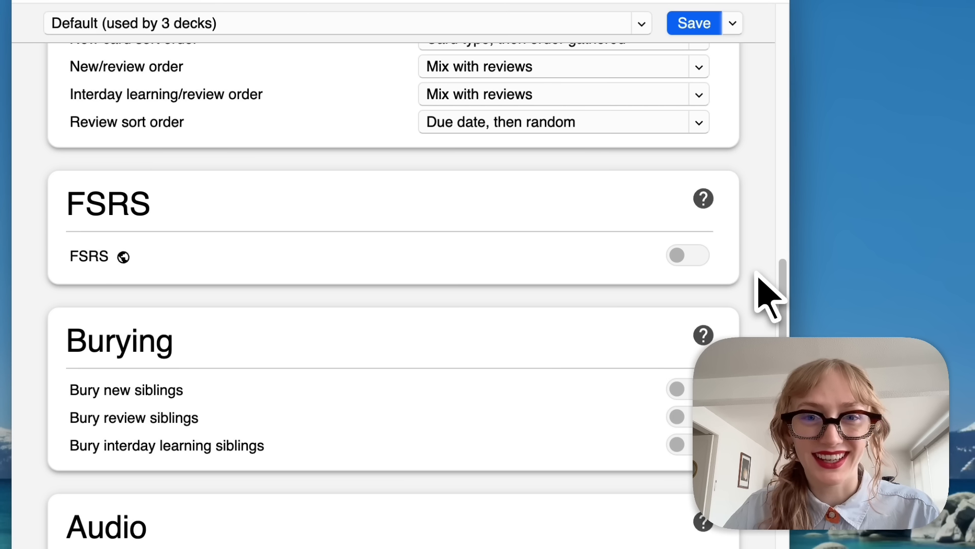
click(683, 256)
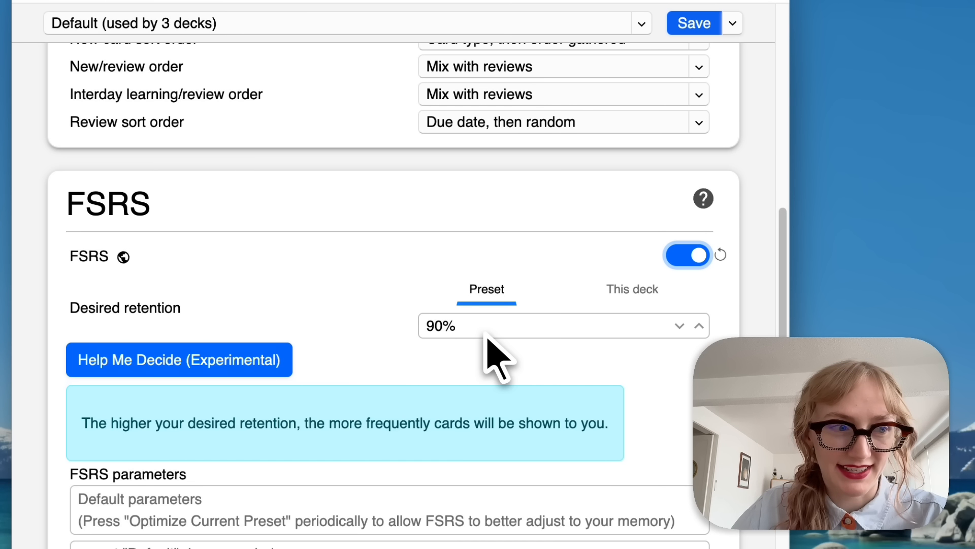
scroll(487, 336, down, 3)
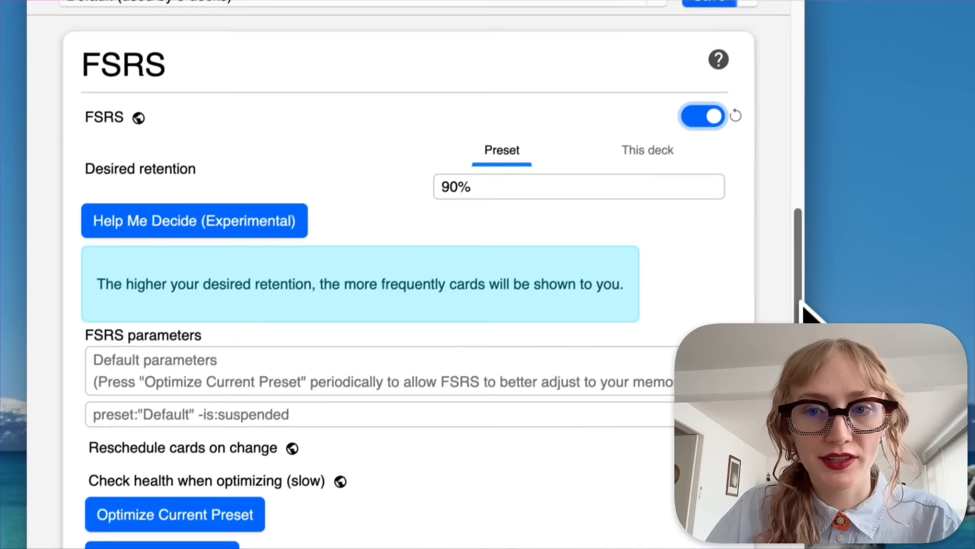
- In the preset's Daily Limits, set New cards/day to 50 and Maximum reviews/day to 9999
drag(802, 308, 838, 83)
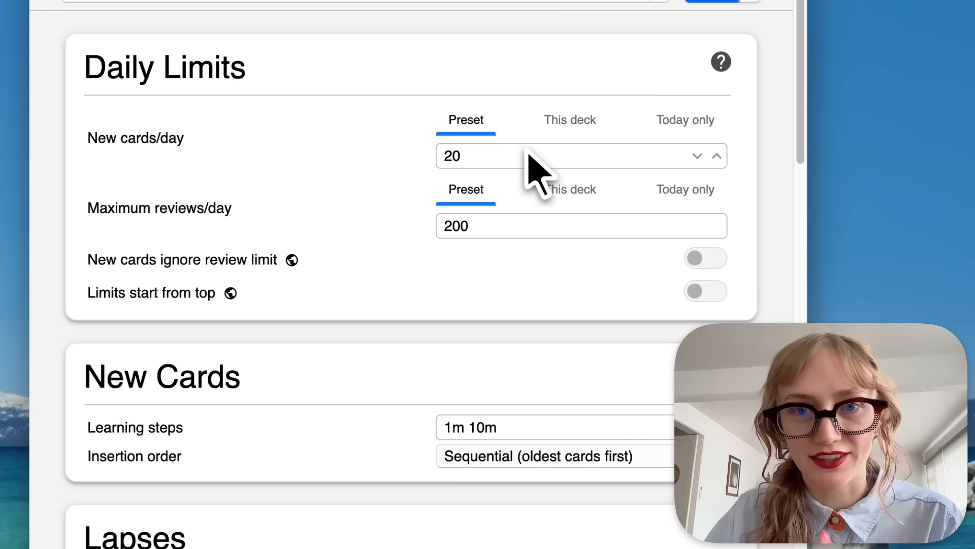
drag(526, 155, 392, 147)
text(50)
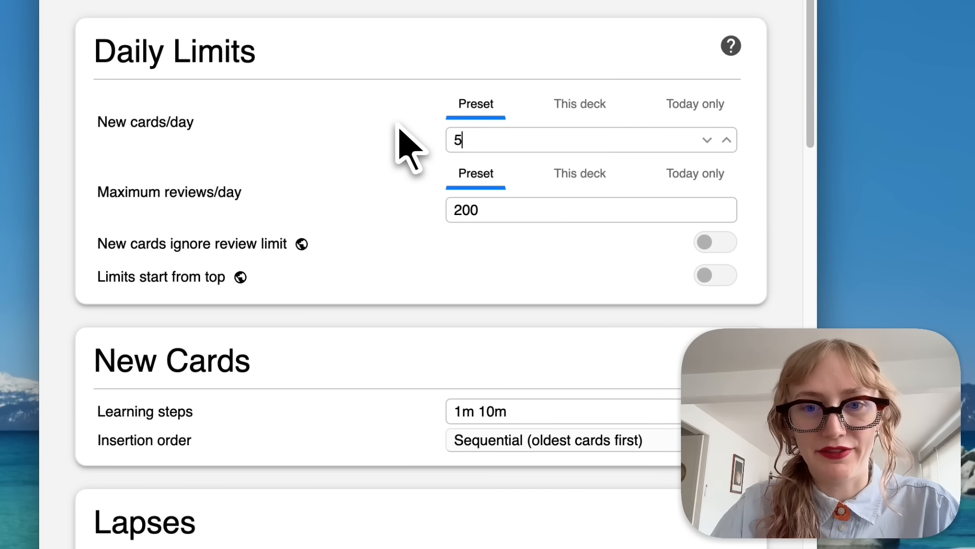
click(173, 193)
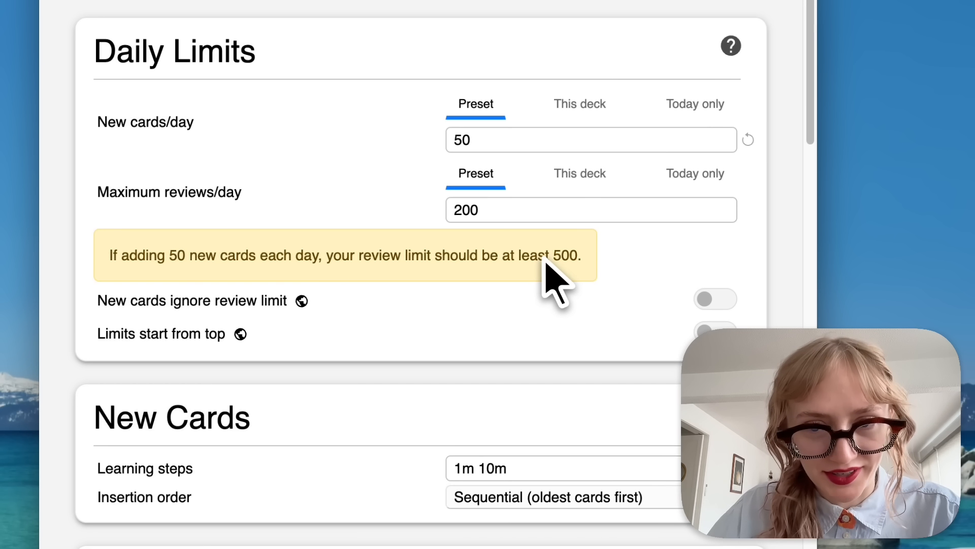
double_click(503, 217)
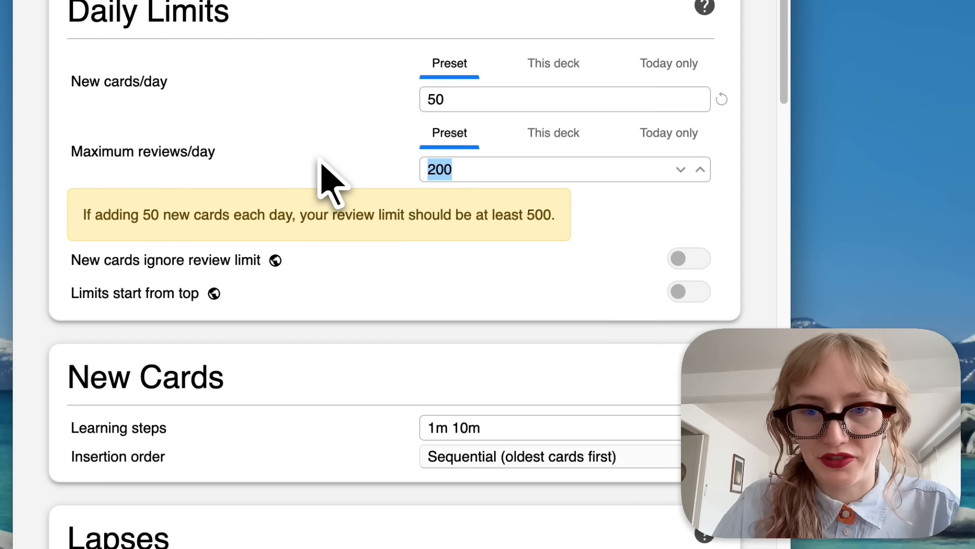
text(9999)
key(Return)
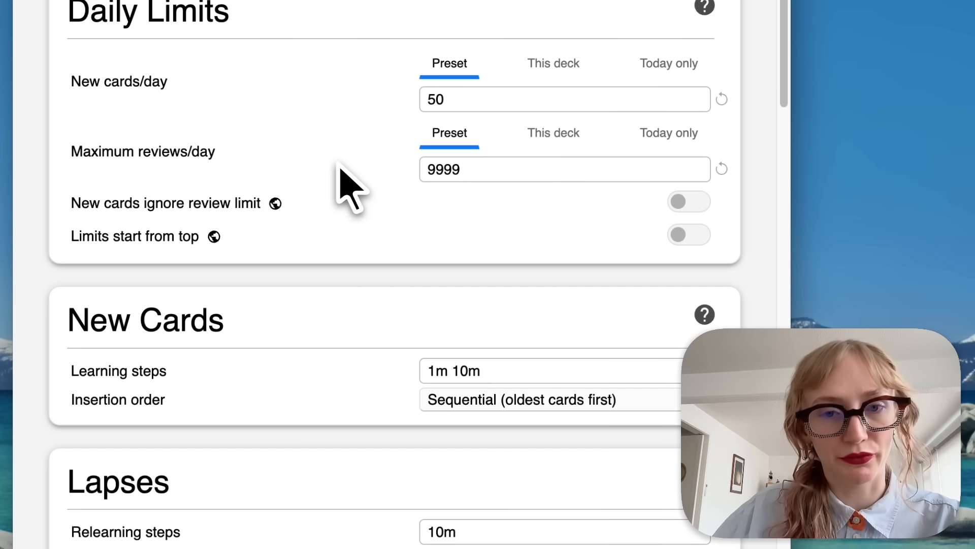
- Read the help explanation for Learning steps in the New Cards section and close it
scroll(339, 169, down, 5)
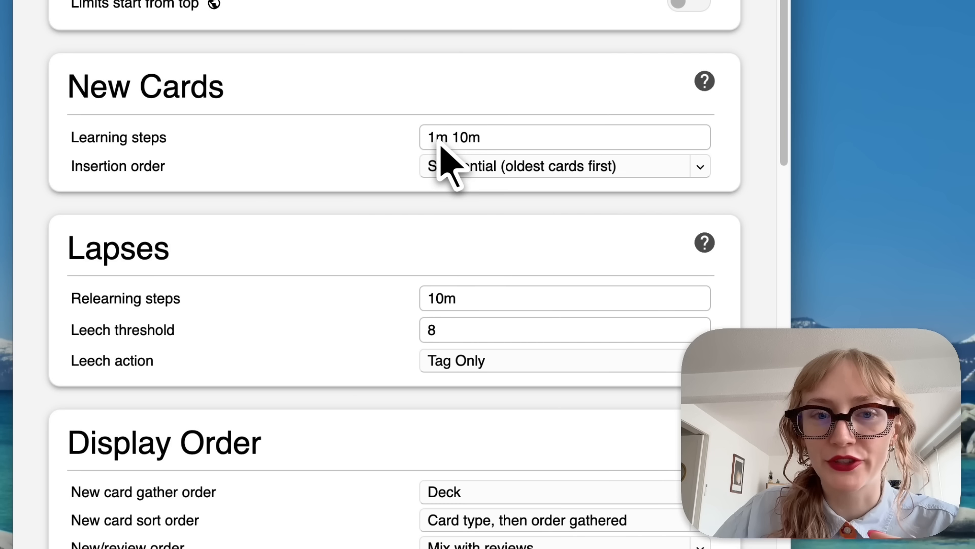
click(141, 150)
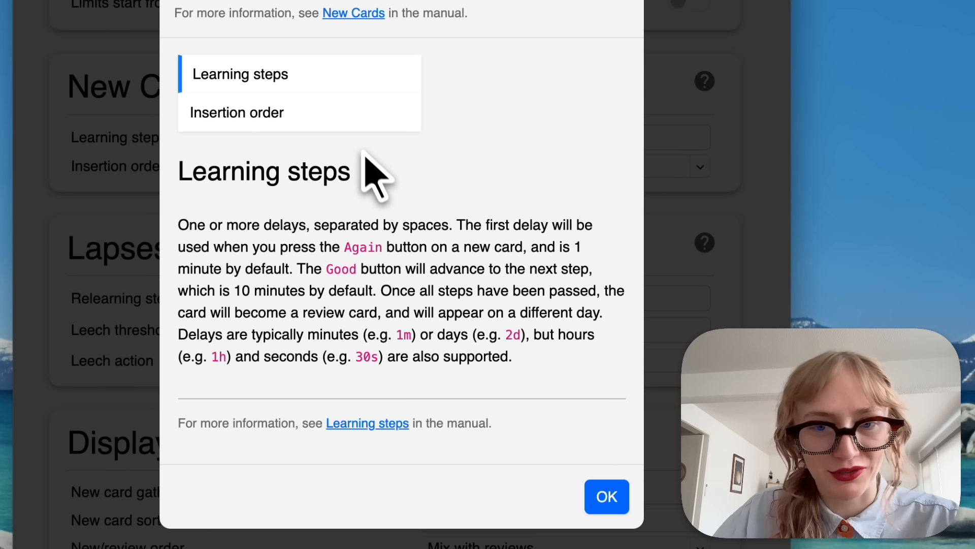
click(612, 503)
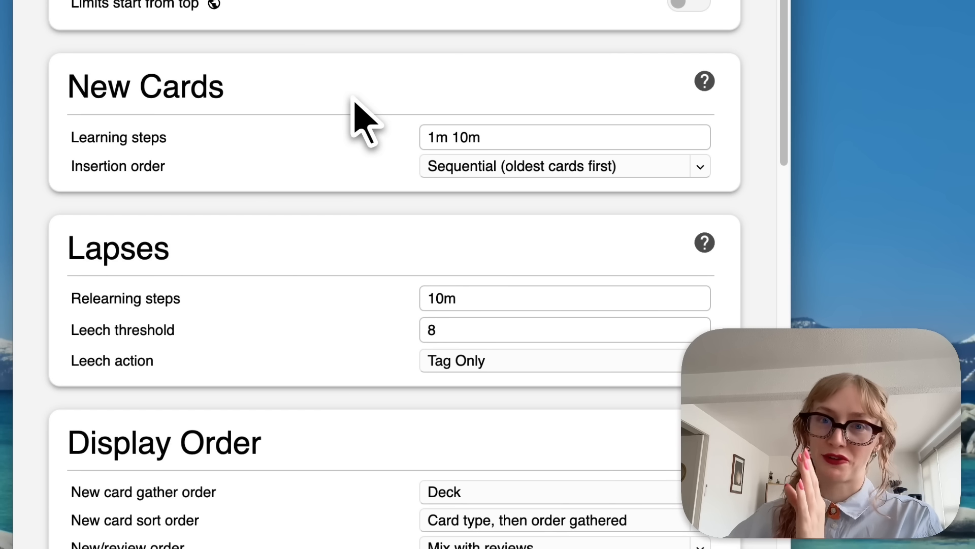
- Remove the 1m delay from the Learning steps, leaving only 10m
drag(449, 134, 428, 131)
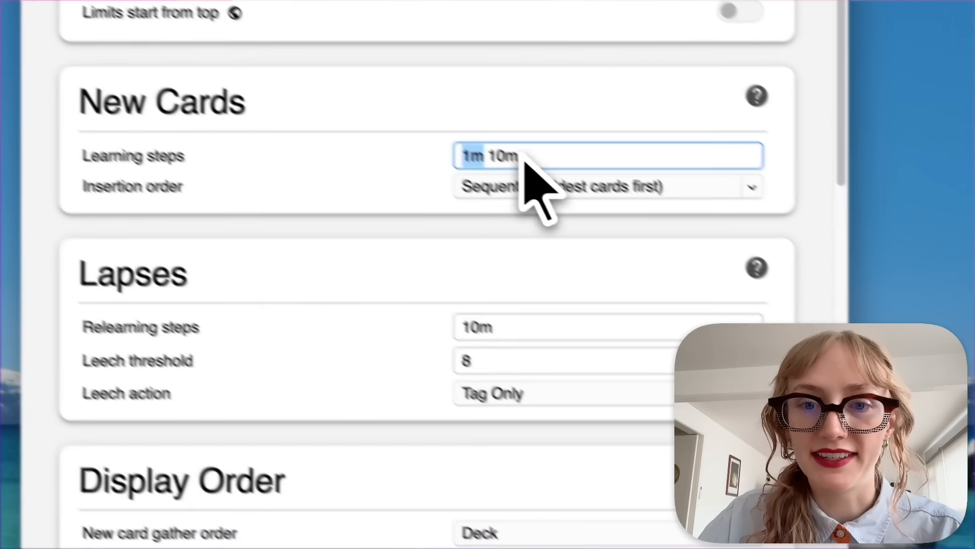
drag(569, 174, 534, 175)
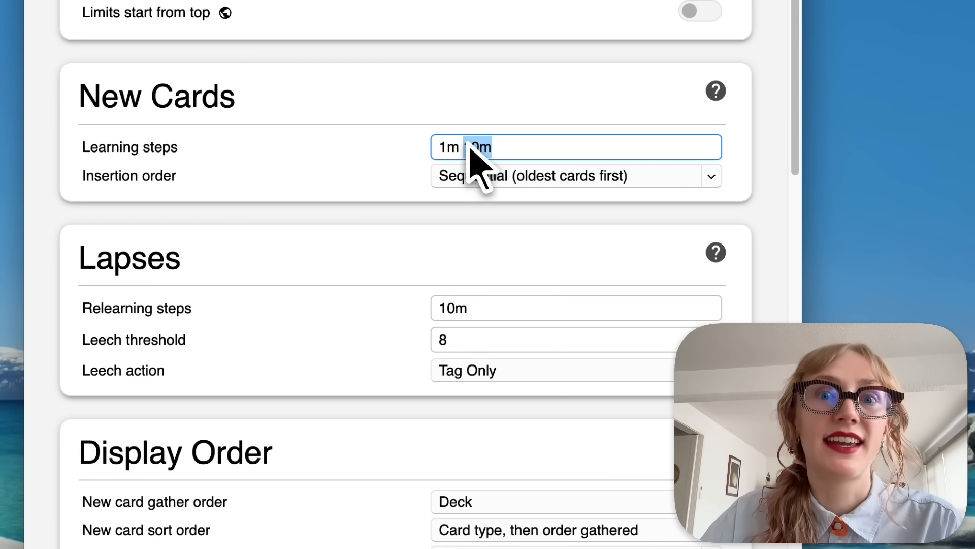
click(473, 148)
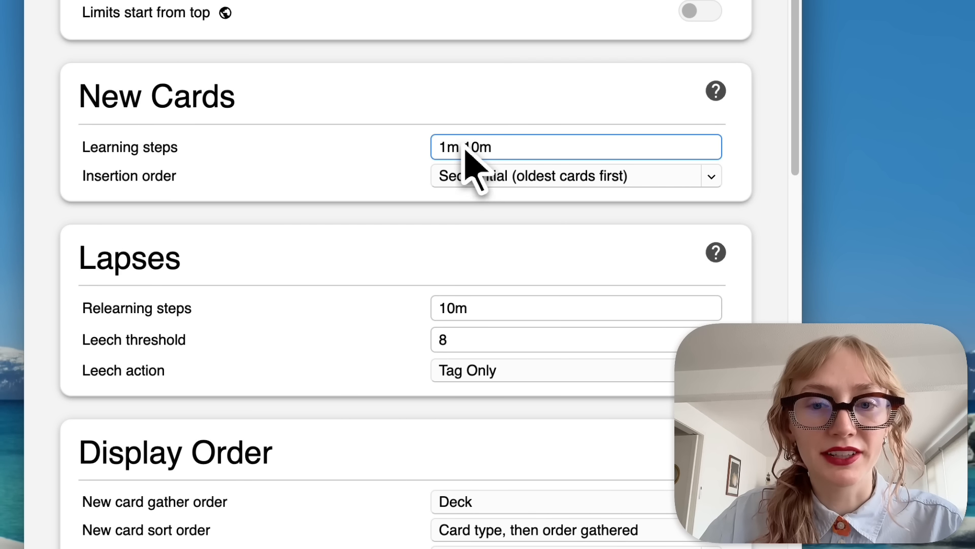
double_click(442, 147)
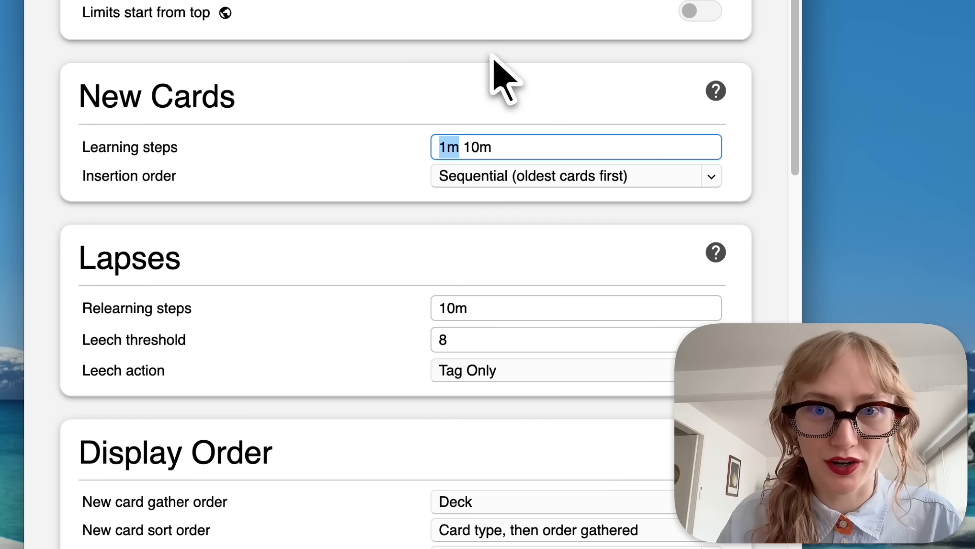
key(BackSpace)
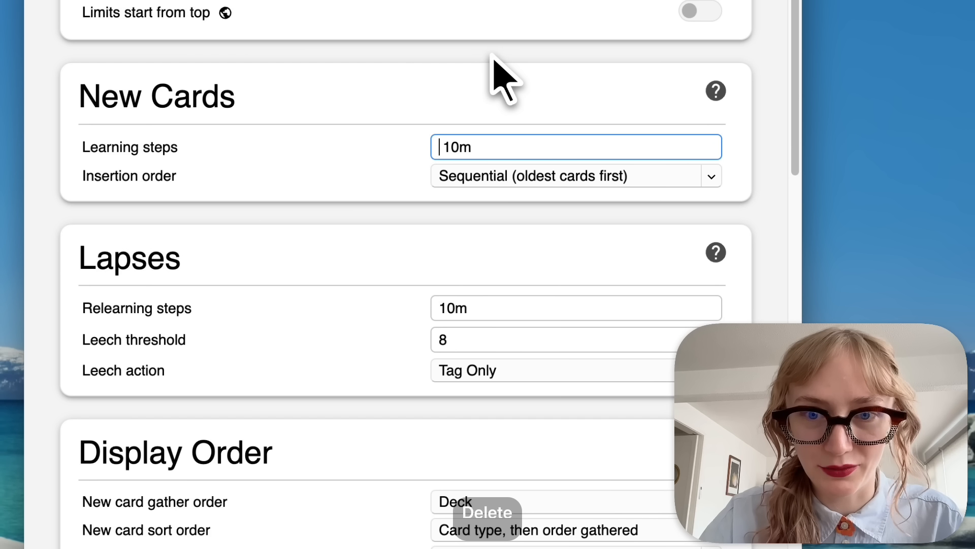
key(Delete)
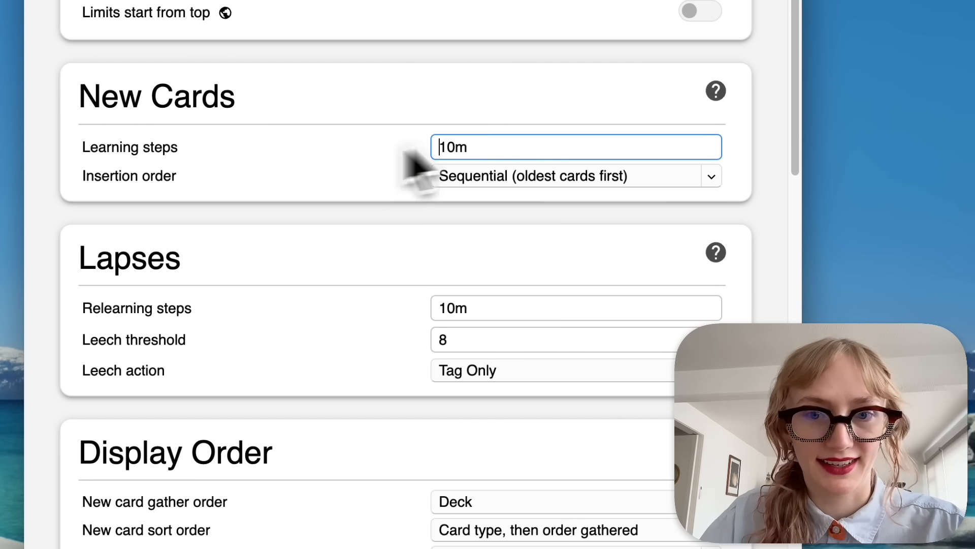
click(367, 186)
- In Display Order, set New card gather order to Random cards and New card sort order to Order gathered
scroll(366, 187, down, 5)
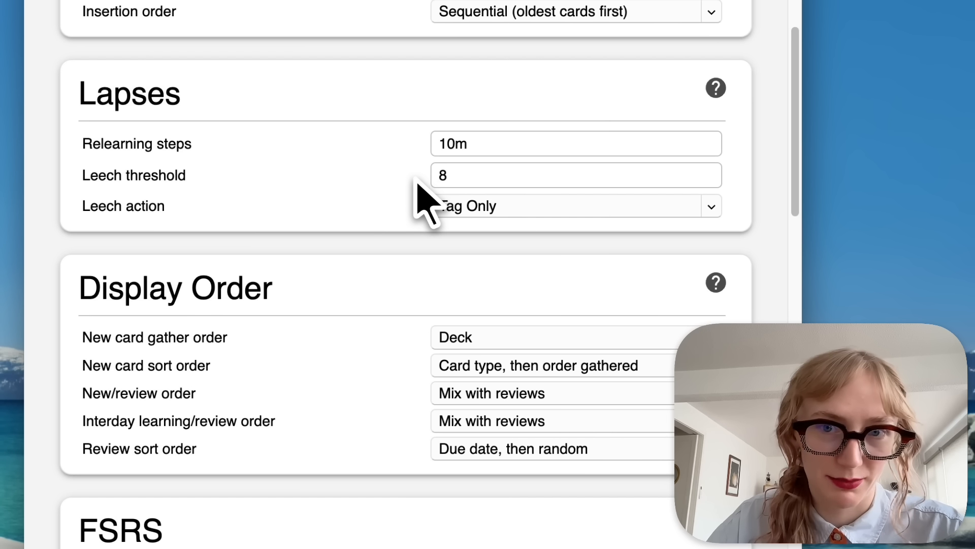
scroll(413, 179, down, 5)
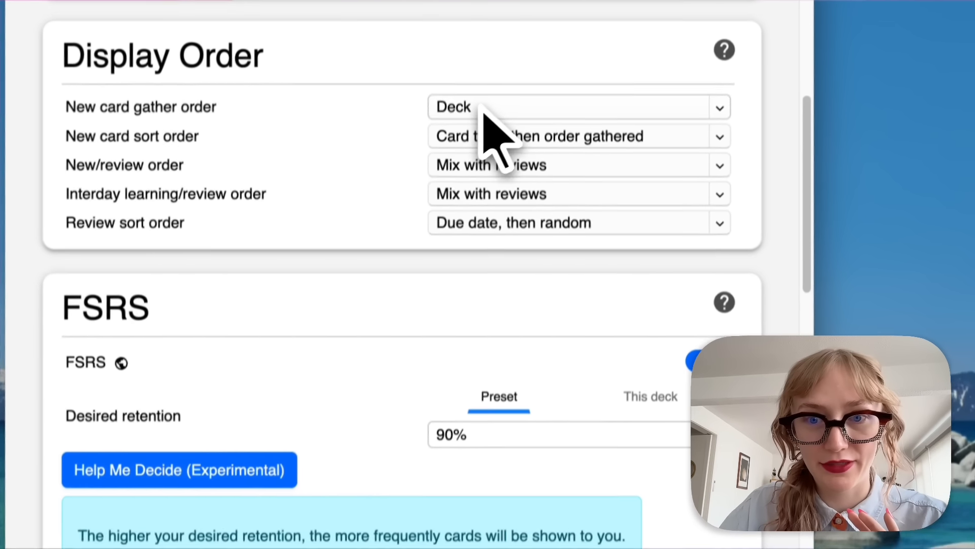
click(483, 100)
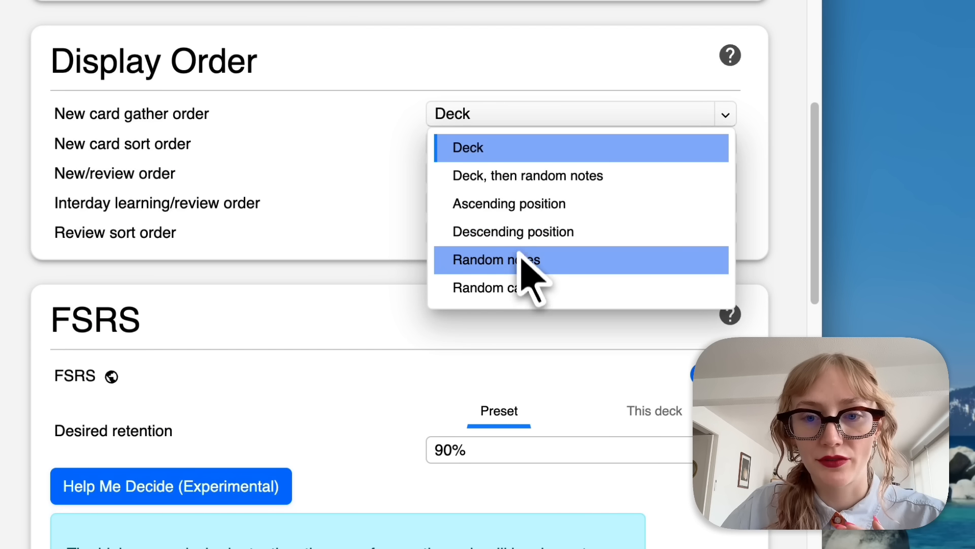
click(526, 289)
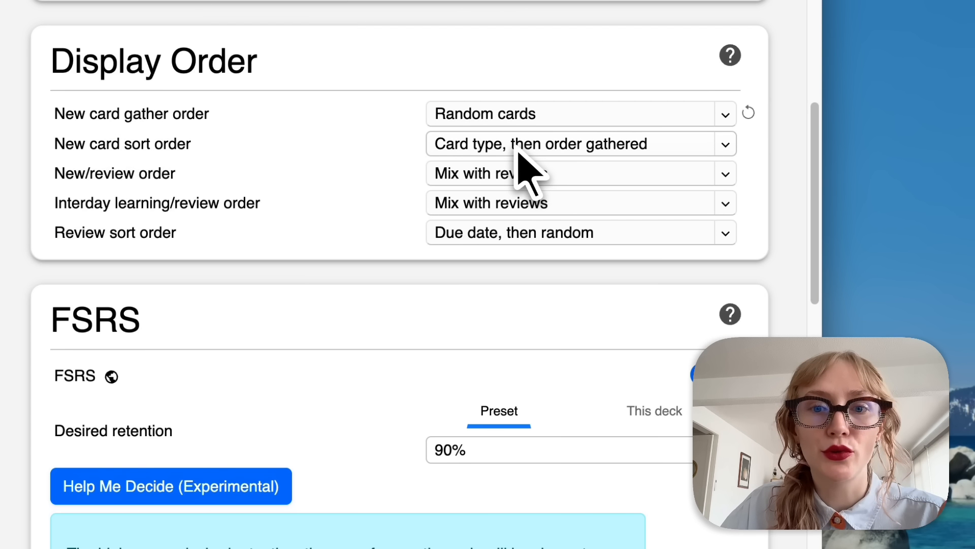
click(518, 147)
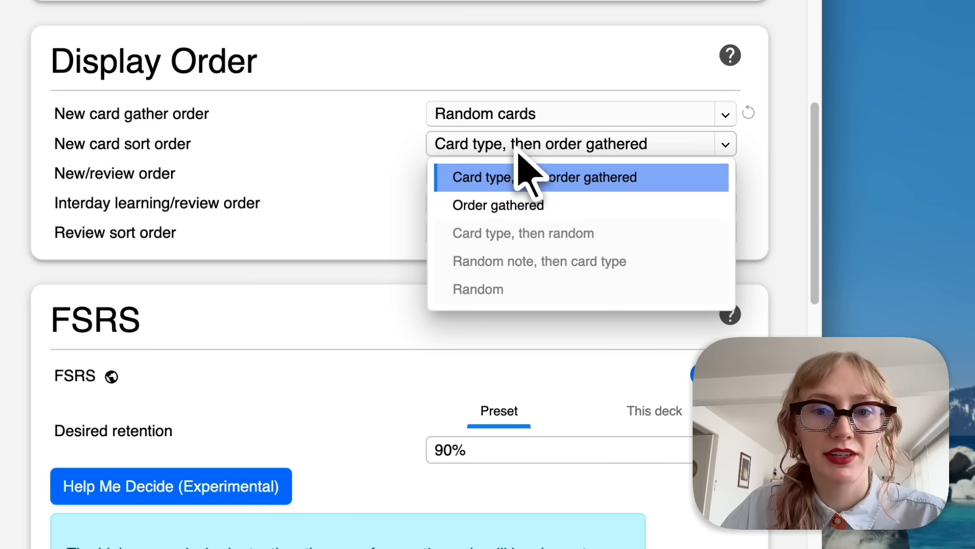
click(522, 203)
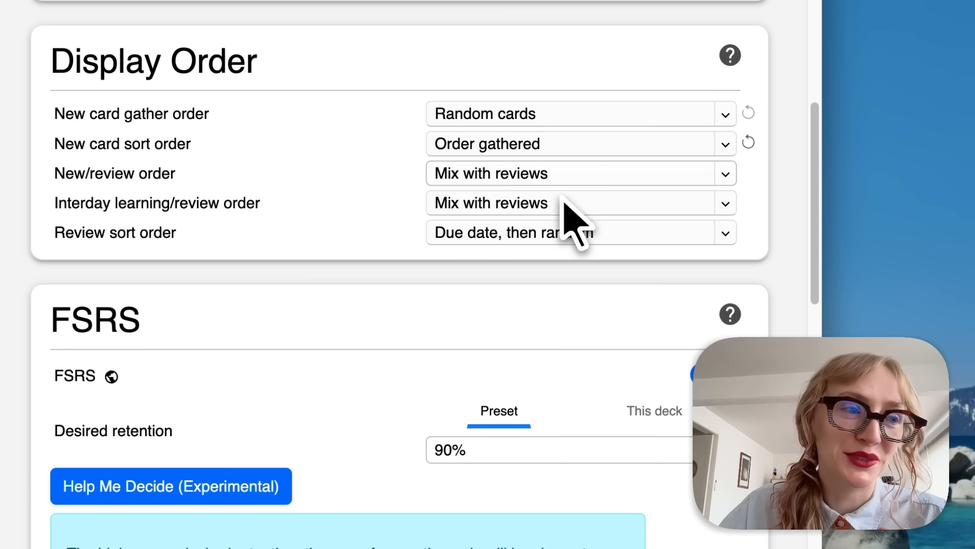
- Set New/review order to Show before reviews and Interday learning/review order to Show after reviews
click(582, 187)
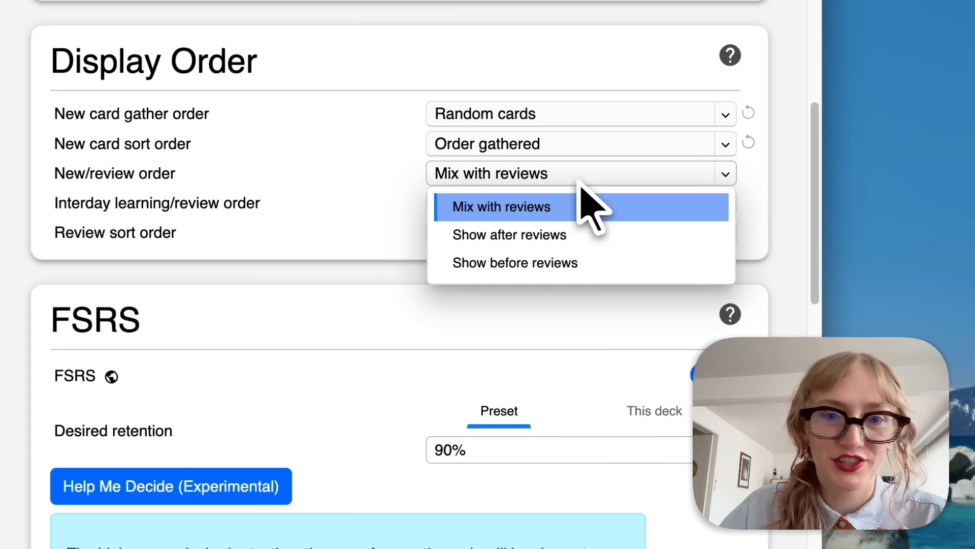
click(564, 265)
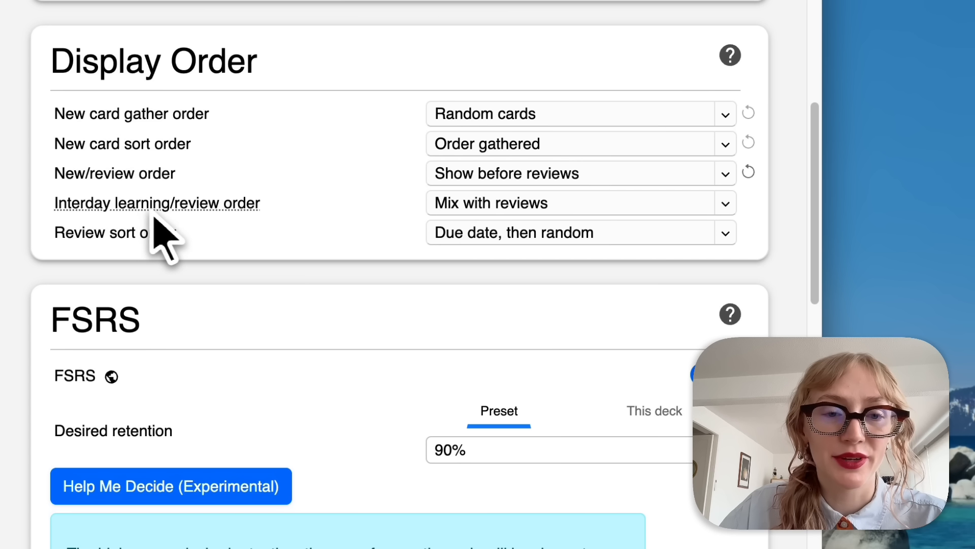
click(476, 202)
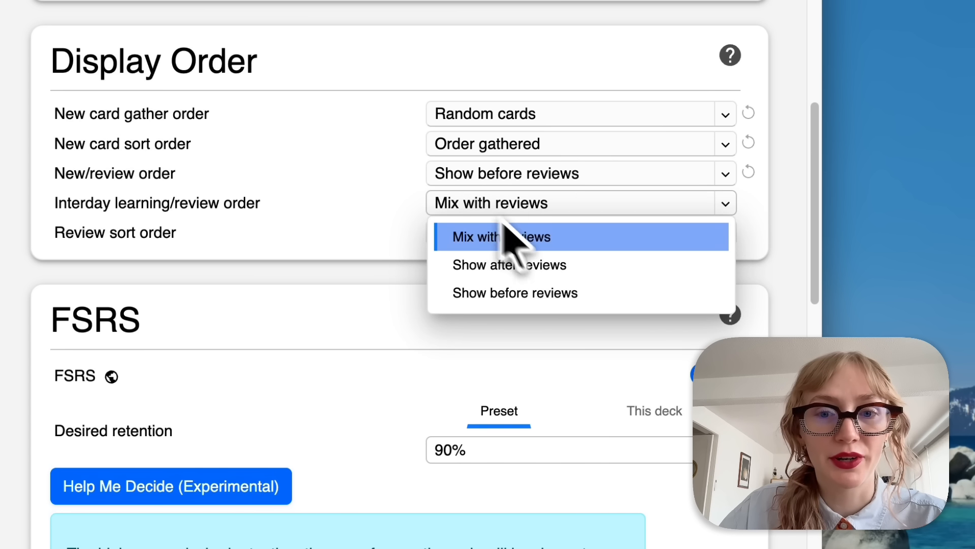
click(559, 276)
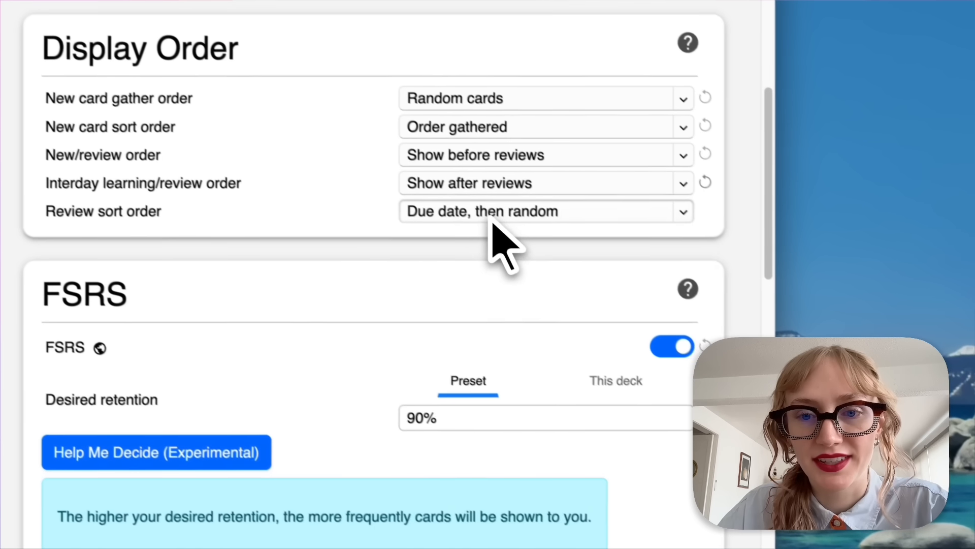
- Set Review sort order to Descending retrievability and enable burying of new, review and interday learning siblings
click(491, 217)
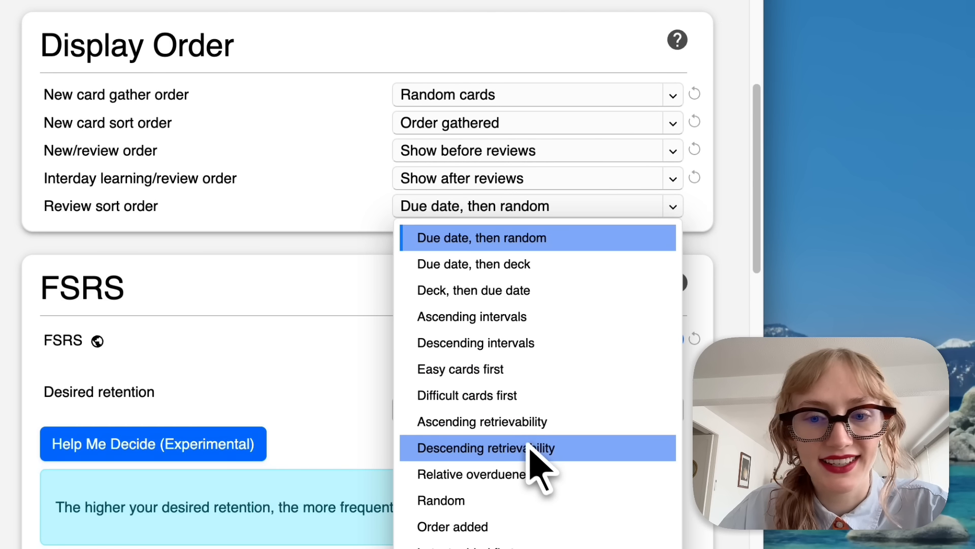
click(533, 449)
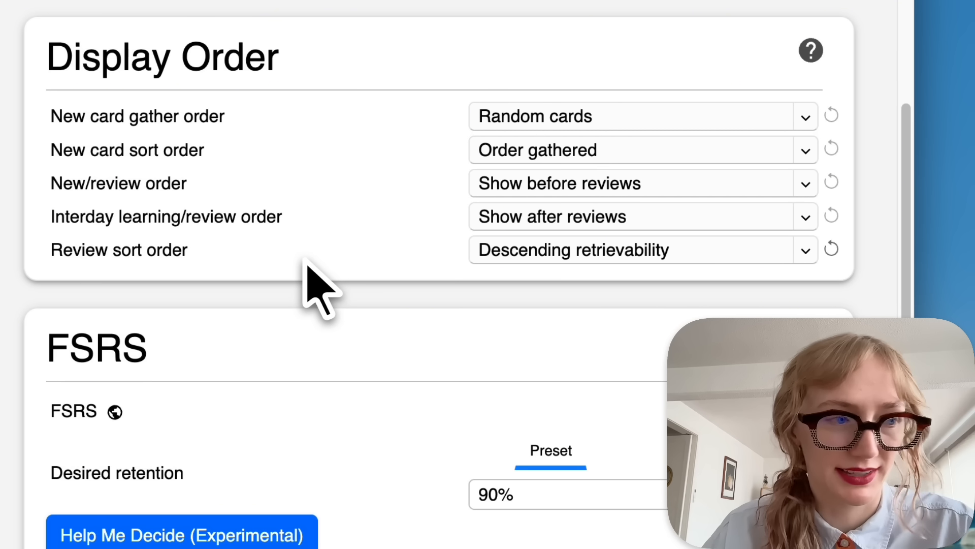
scroll(305, 260, down, 15)
scroll(359, 284, up, 2)
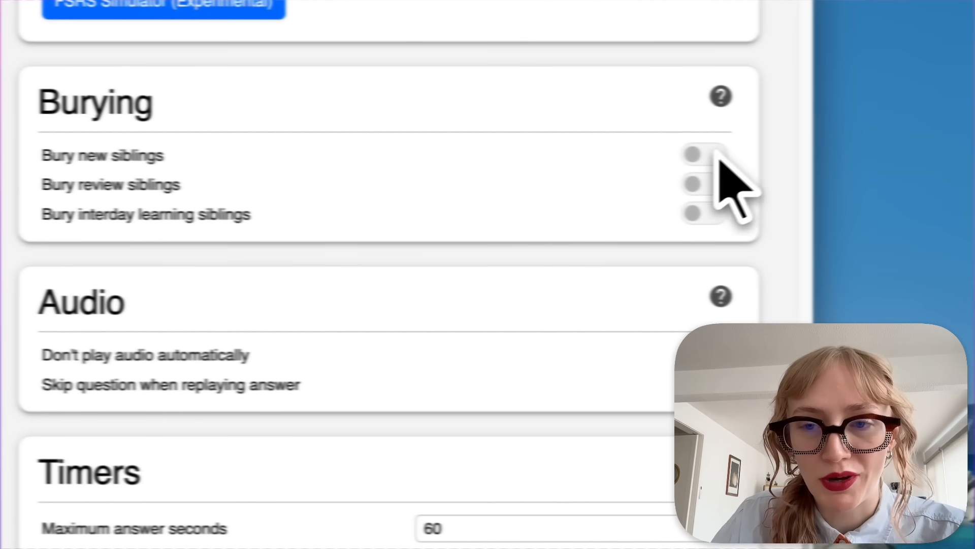
click(703, 155)
click(703, 184)
click(704, 213)
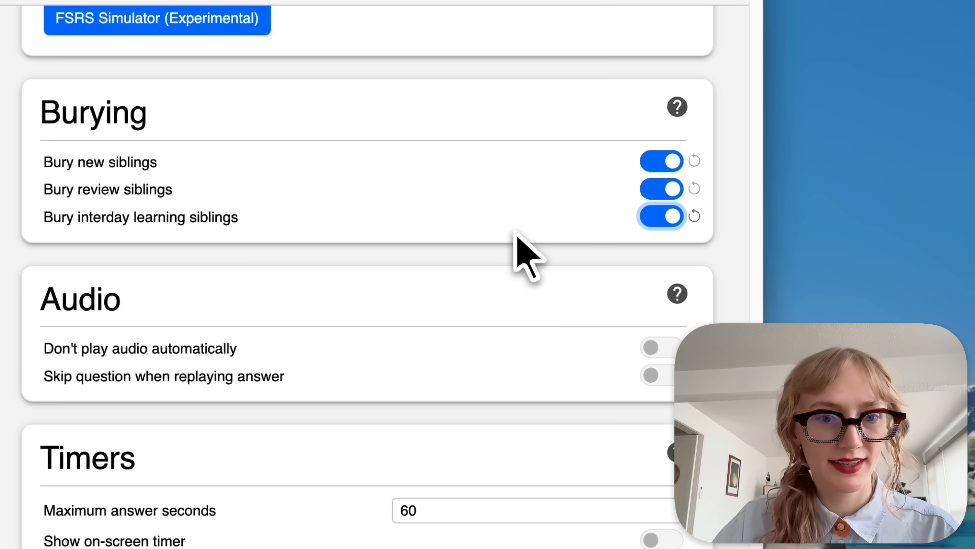
- In Easy Days, set Saturday to Reduced and Sunday to Minimum
scroll(517, 234, down, 5)
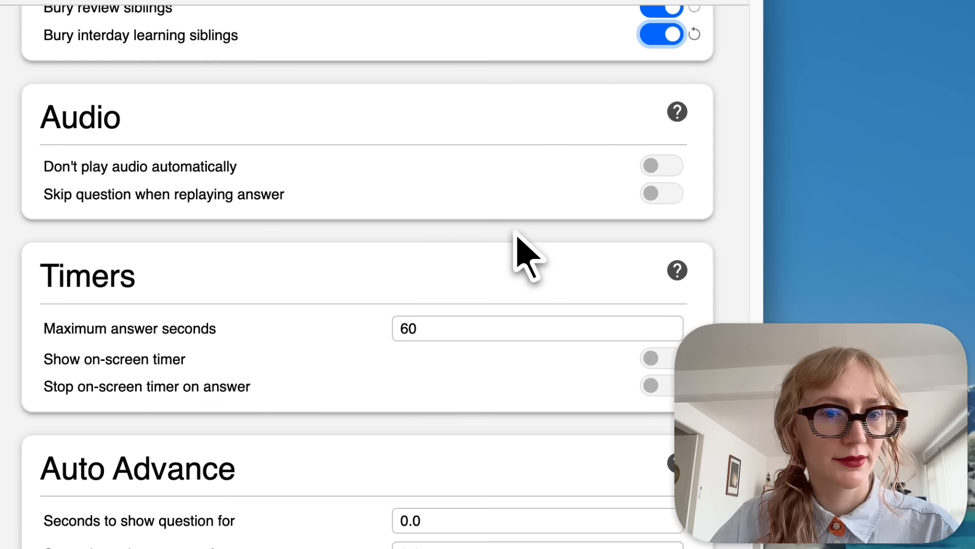
scroll(526, 257, down, 7)
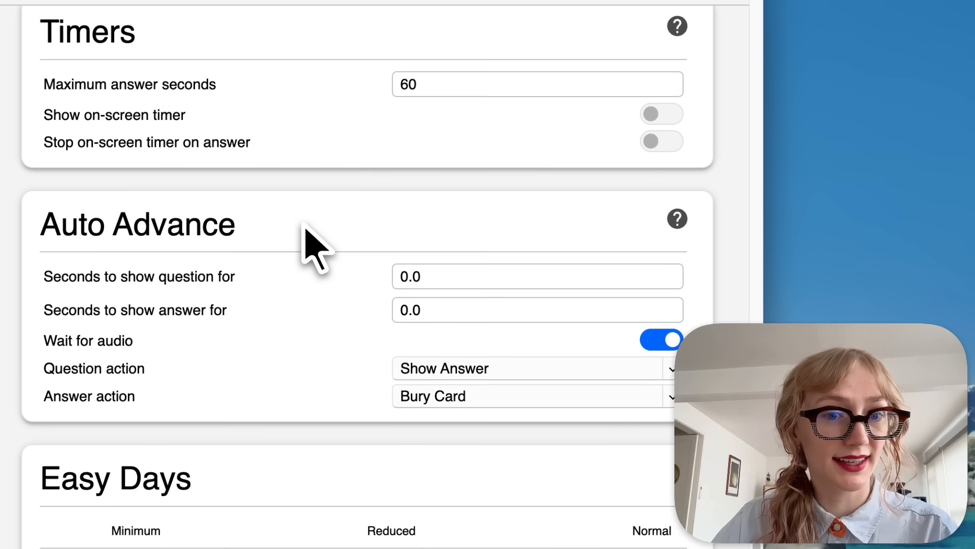
scroll(305, 228, down, 10)
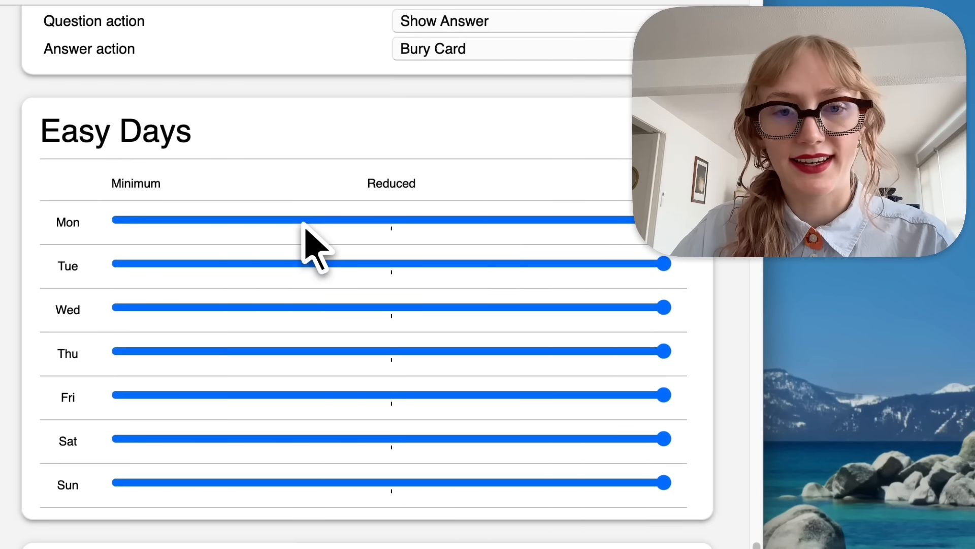
scroll(305, 227, down, 1)
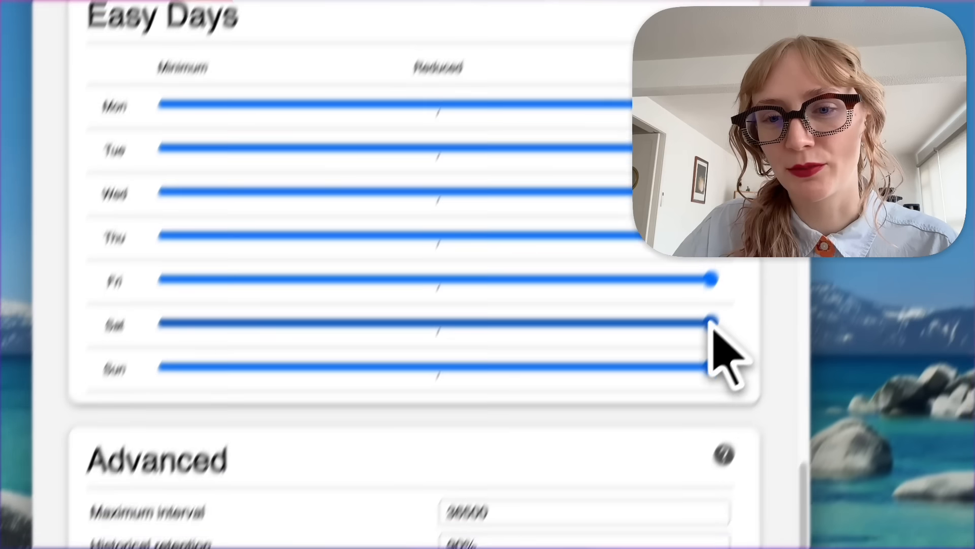
drag(664, 409, 360, 413)
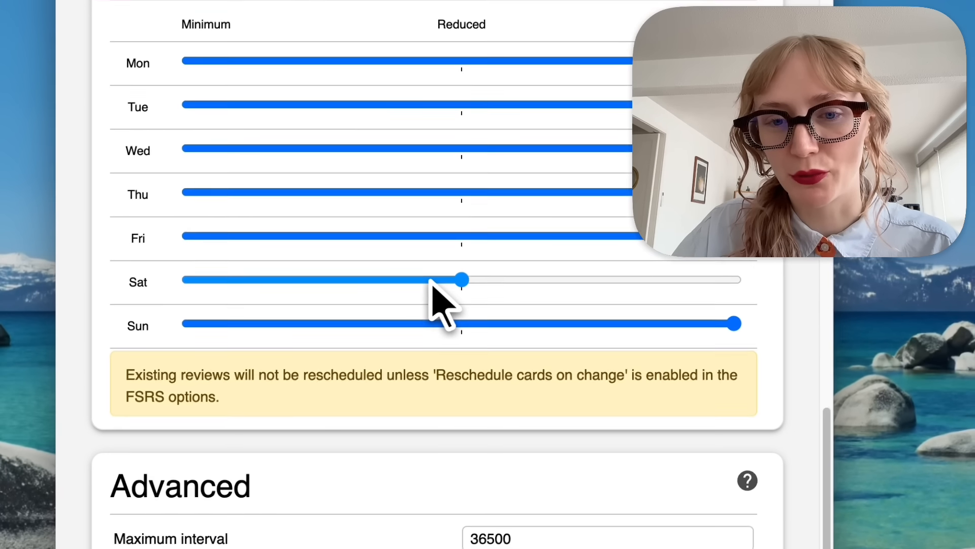
drag(733, 324, 477, 329)
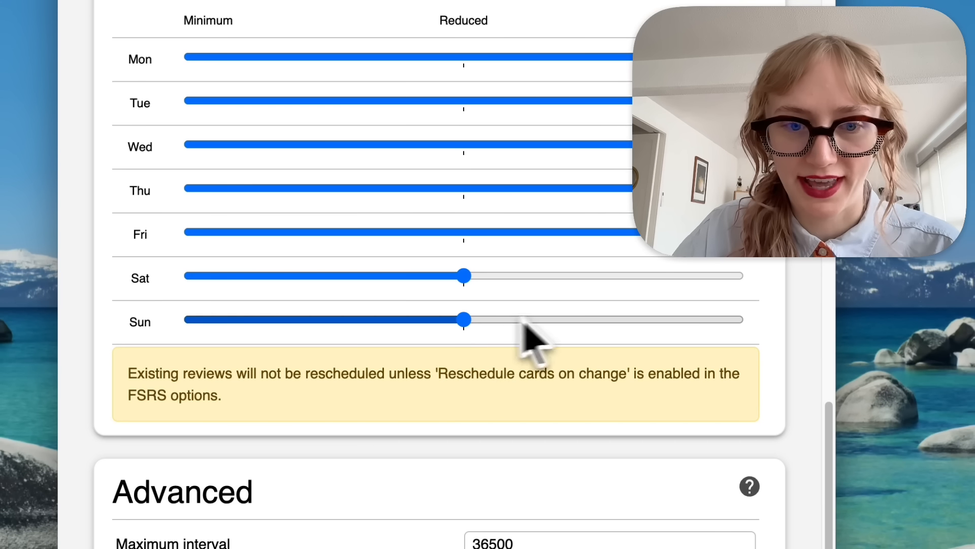
drag(462, 276, 509, 273)
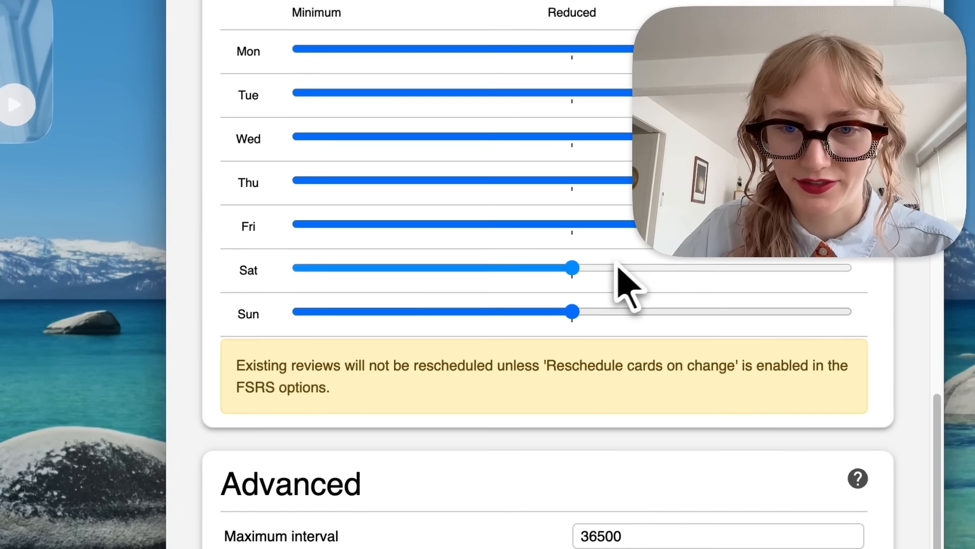
drag(573, 313, 299, 318)
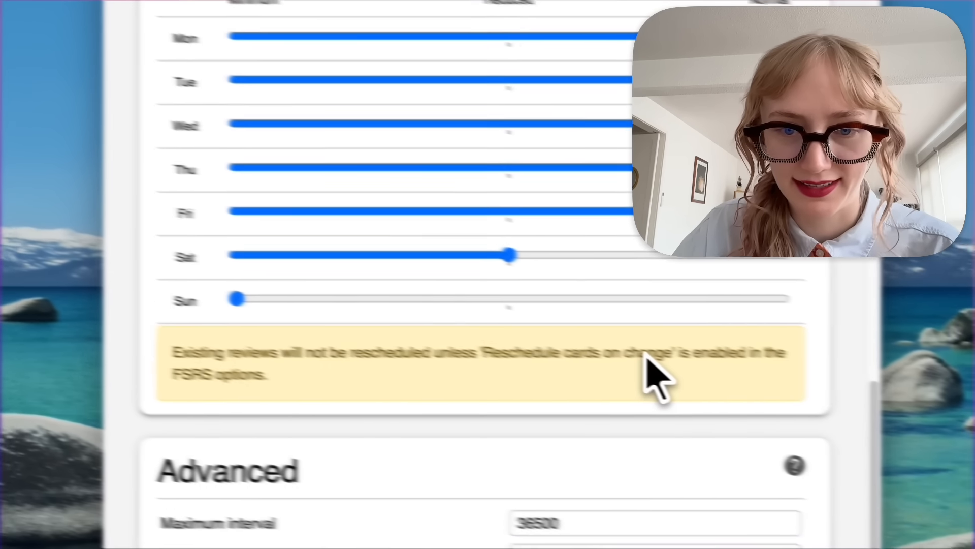
- View the Custom scheduling field in the Advanced section and save the deck options
scroll(513, 356, down, 3)
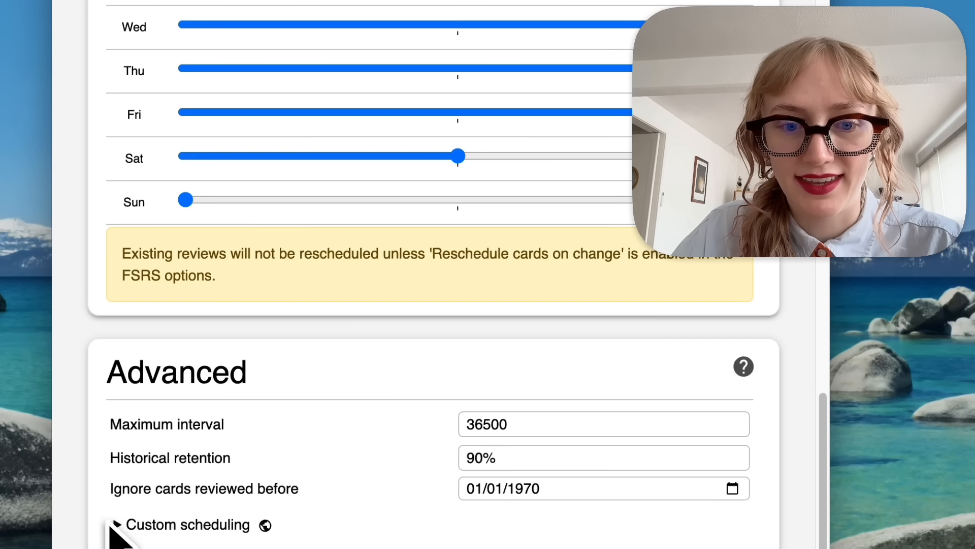
triple_click(117, 523)
scroll(407, 356, down, 3)
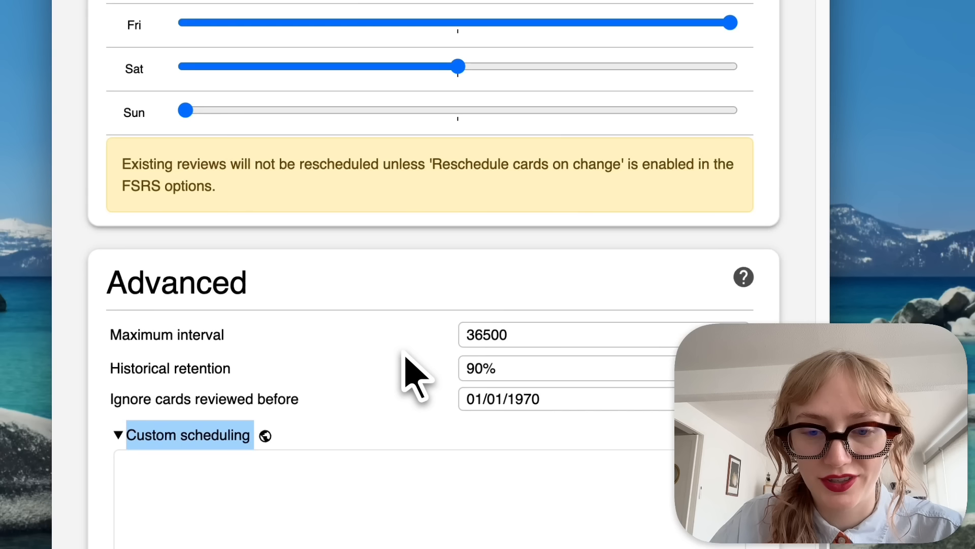
scroll(404, 356, down, 2)
click(295, 350)
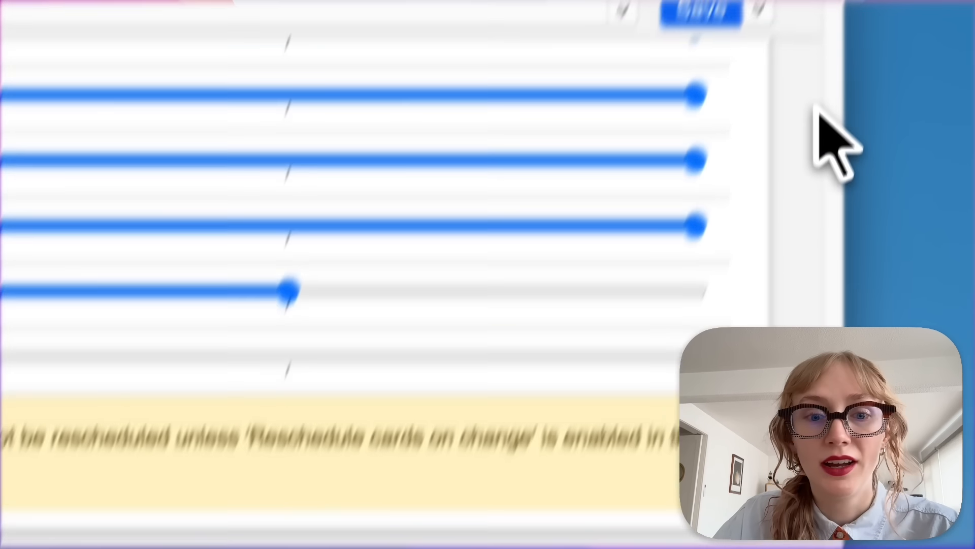
click(681, 84)
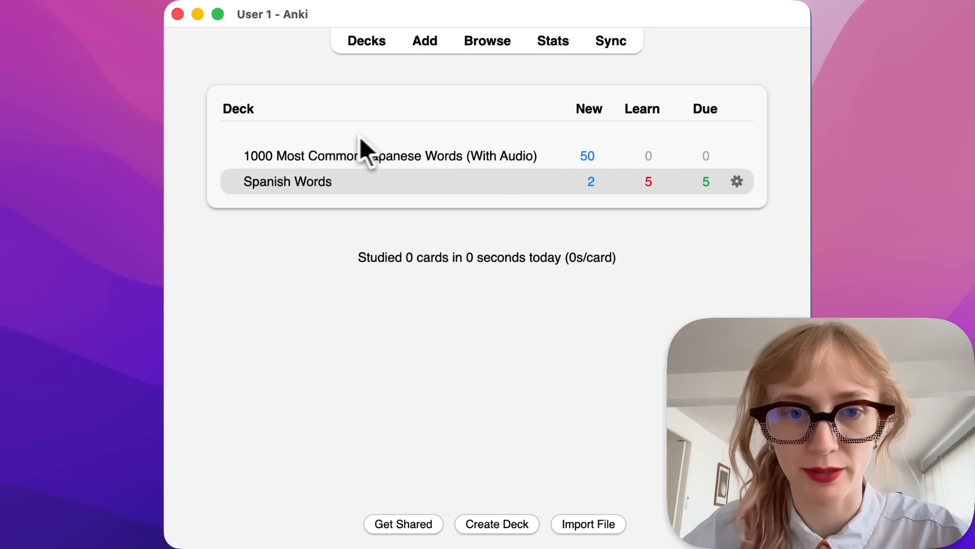
- Start studying the Spanish Words deck and rate the "soup" card Easy after revealing its answer
click(315, 184)
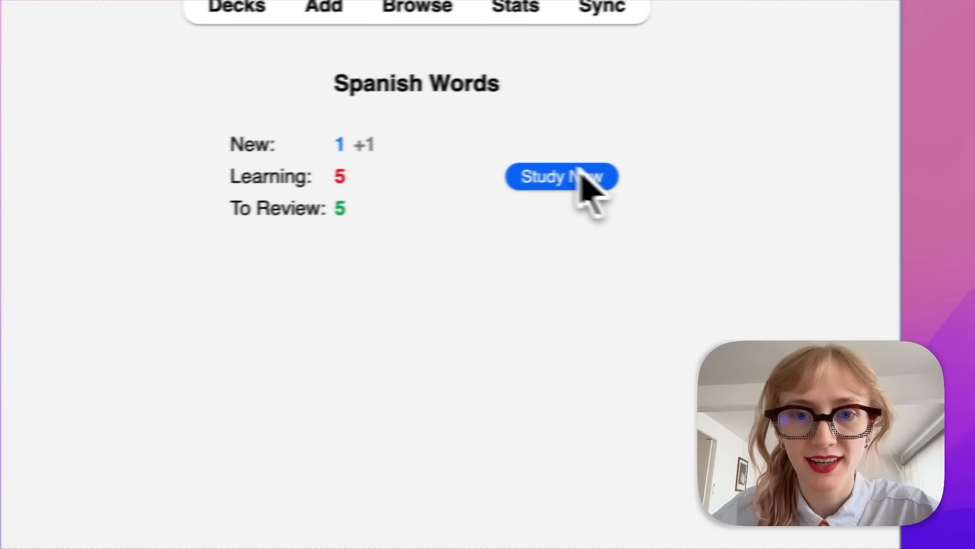
click(512, 178)
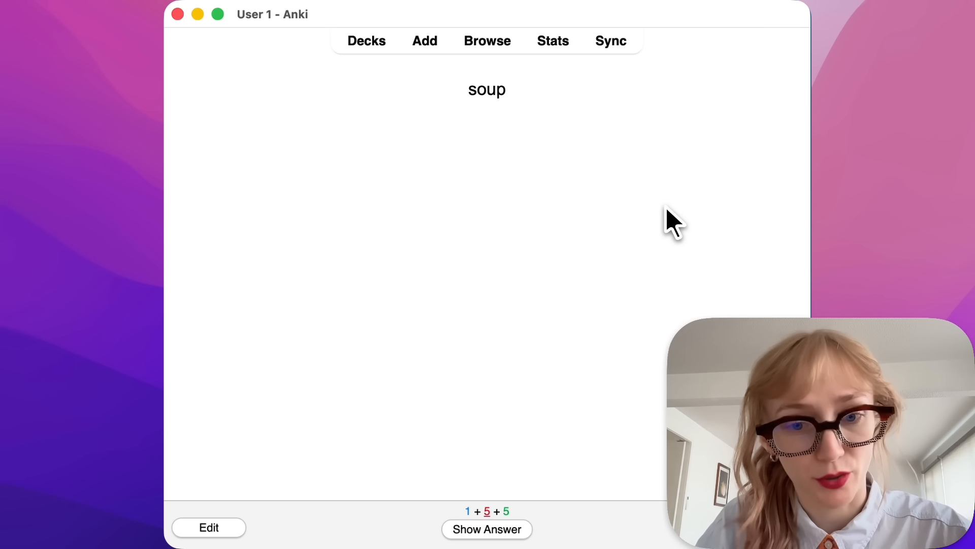
key(space)
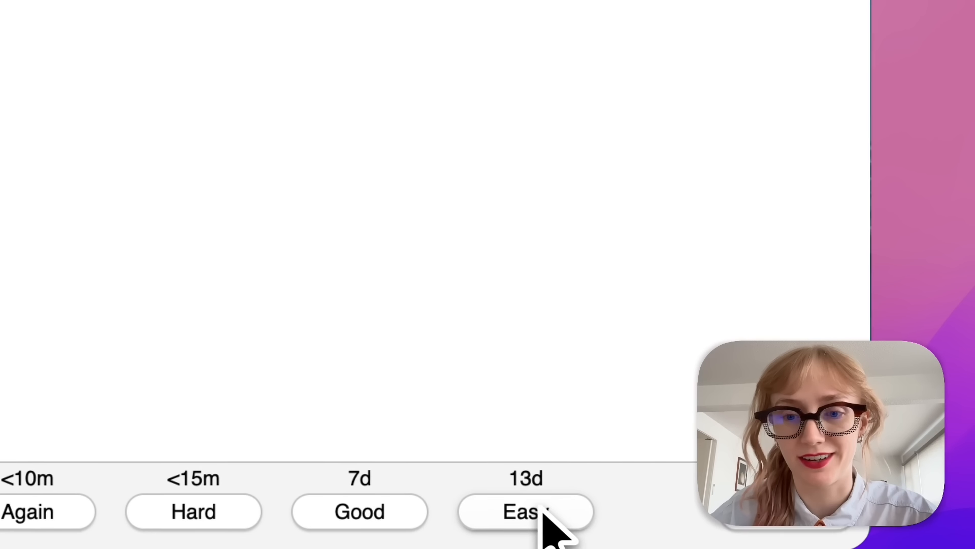
click(541, 512)
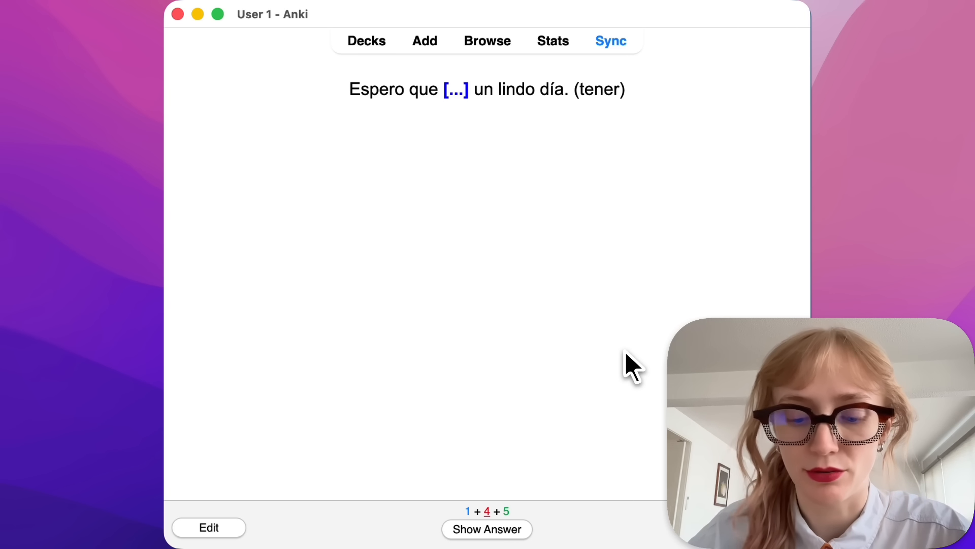
- Reveal the answer to the "Espero que [...] un lindo día" card, rate it Easy, and close the main window
key(space)
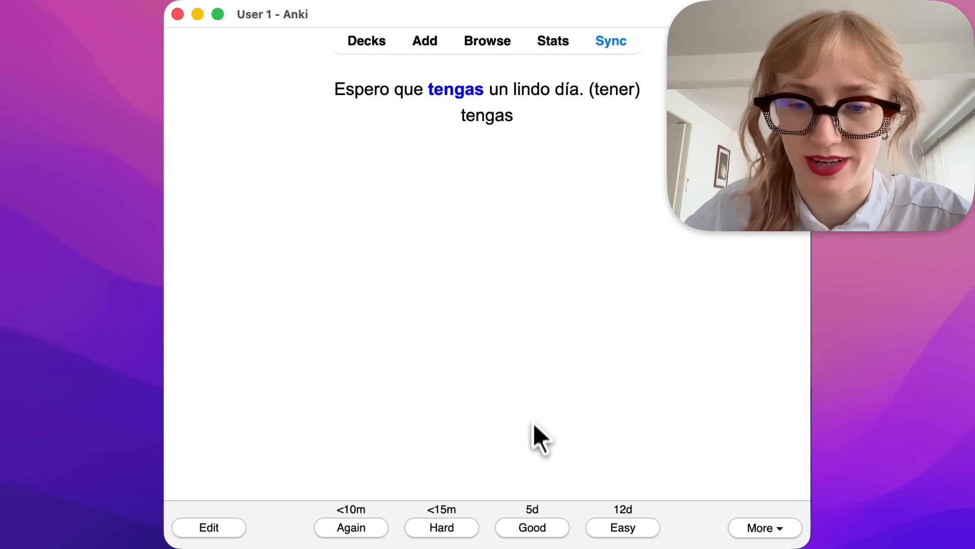
click(609, 526)
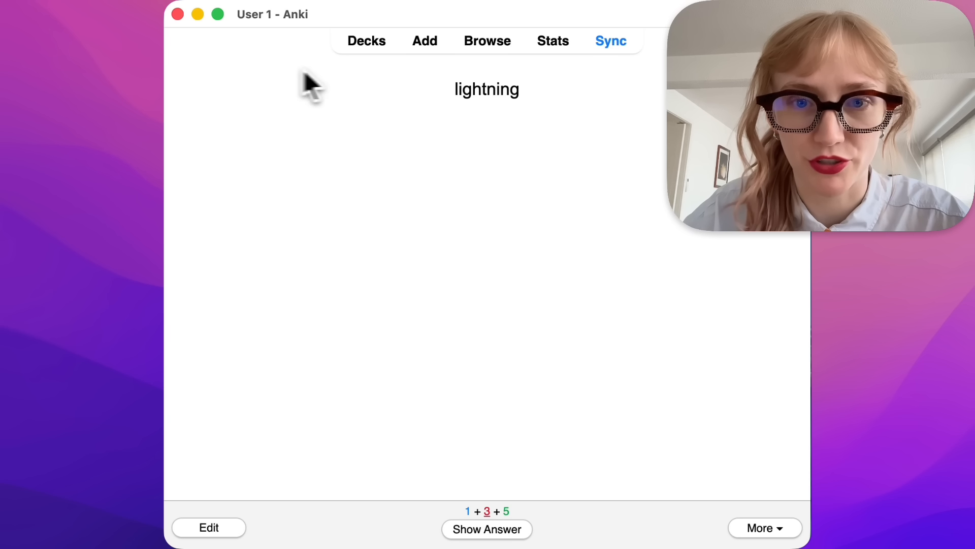
click(179, 15)
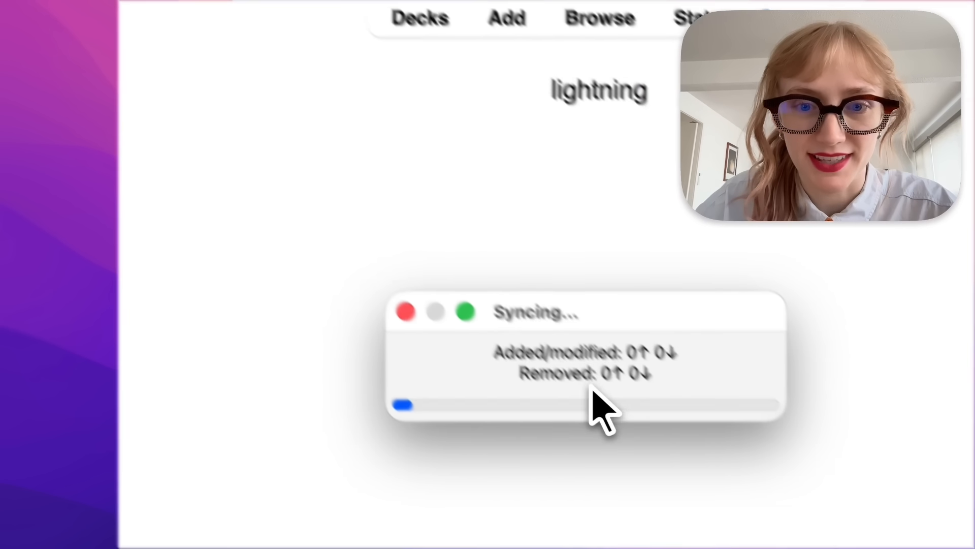